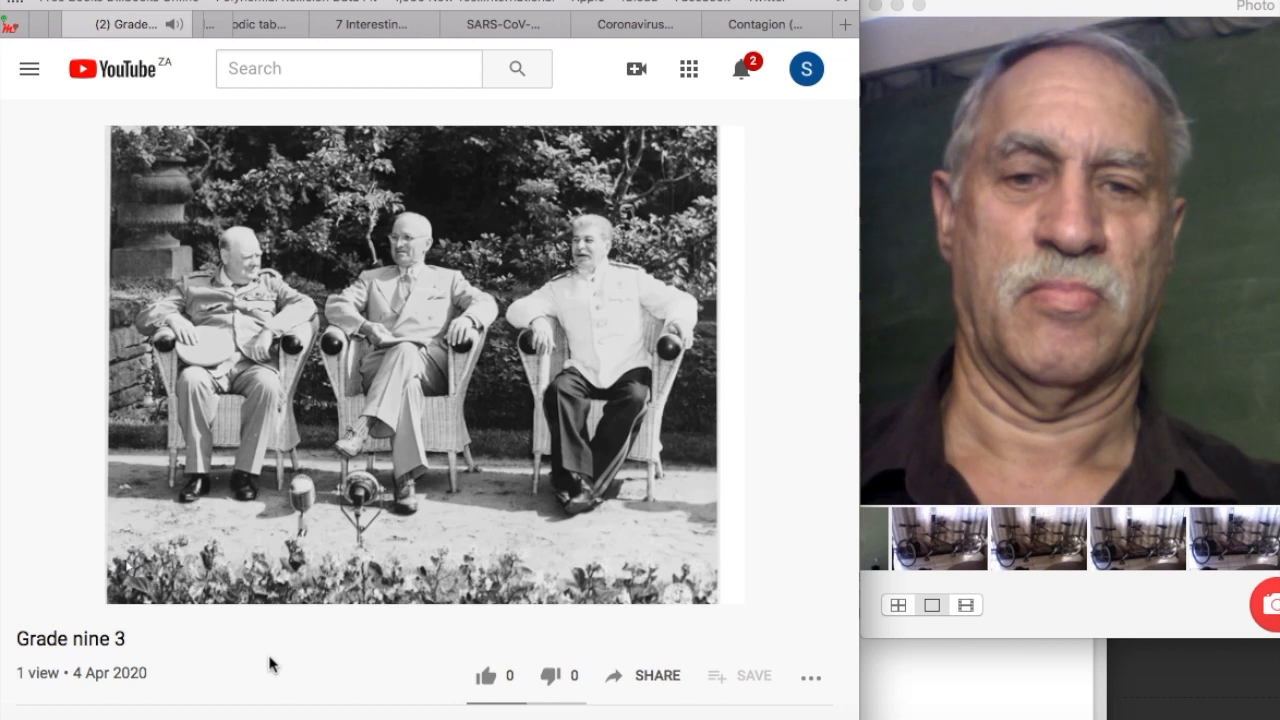
Pause the playing YouTube video and open Google Forms at forms.google.com in a new browser tab.
{"action": "key", "text": "space"}
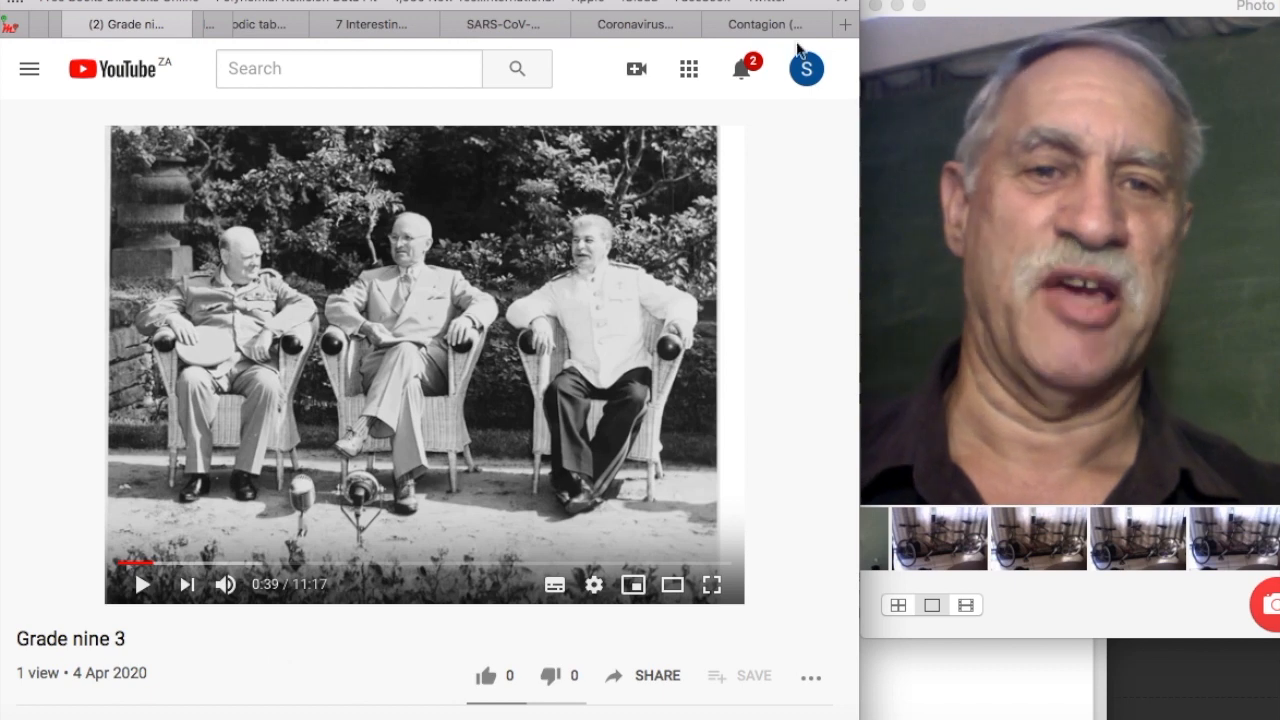
{"action": "left_click", "coordinate": [847, 31]}
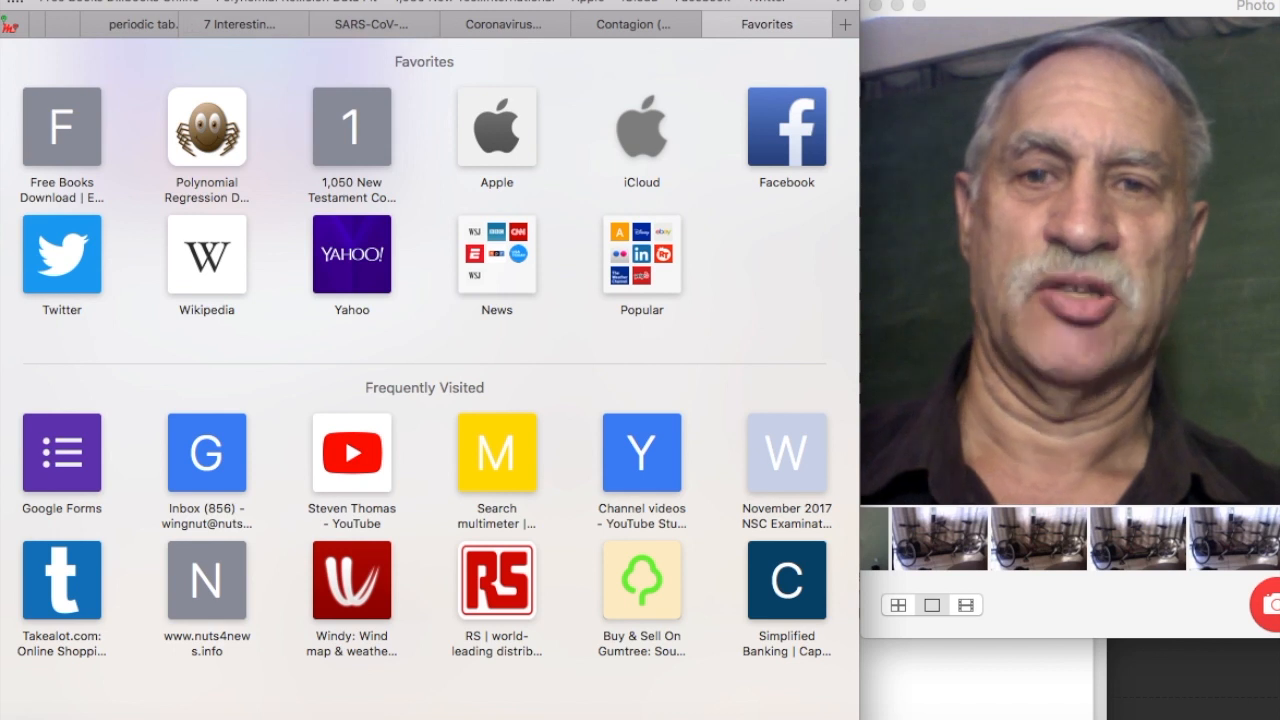
{"action": "left_click_drag", "start_coordinate": [656, 0], "coordinate": [658, 157]}
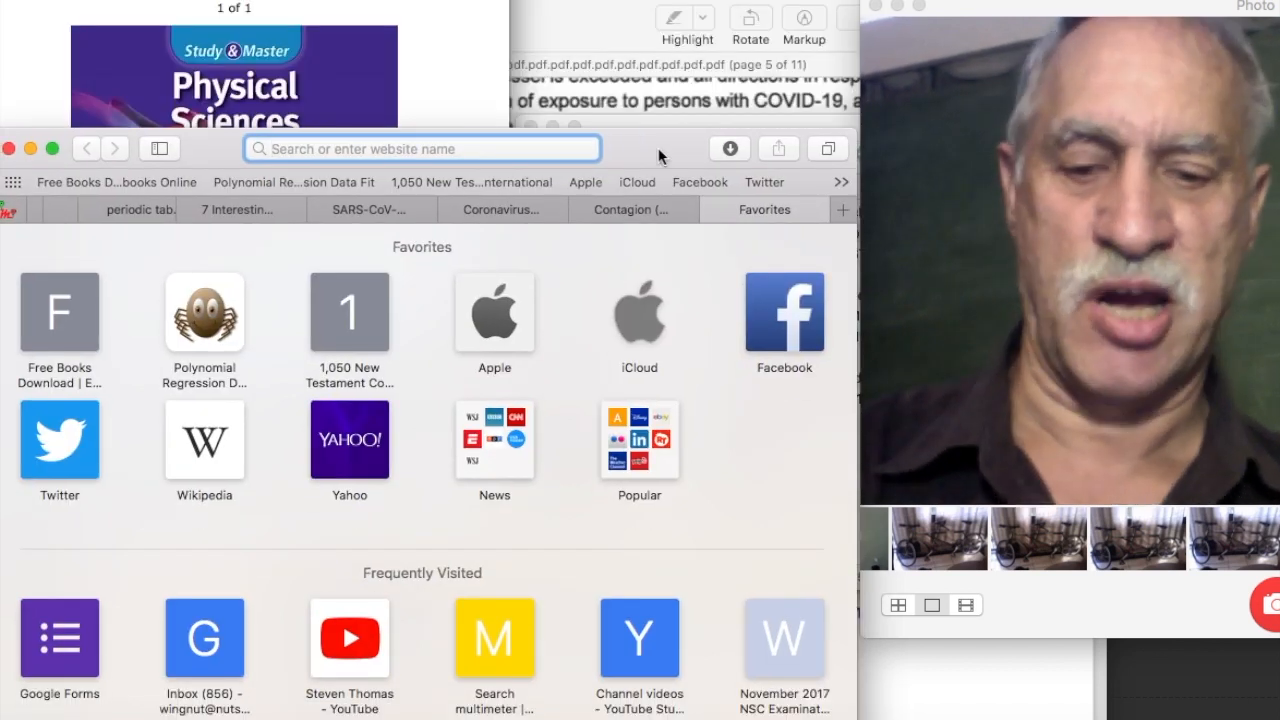
{"action": "type", "text": "for"}
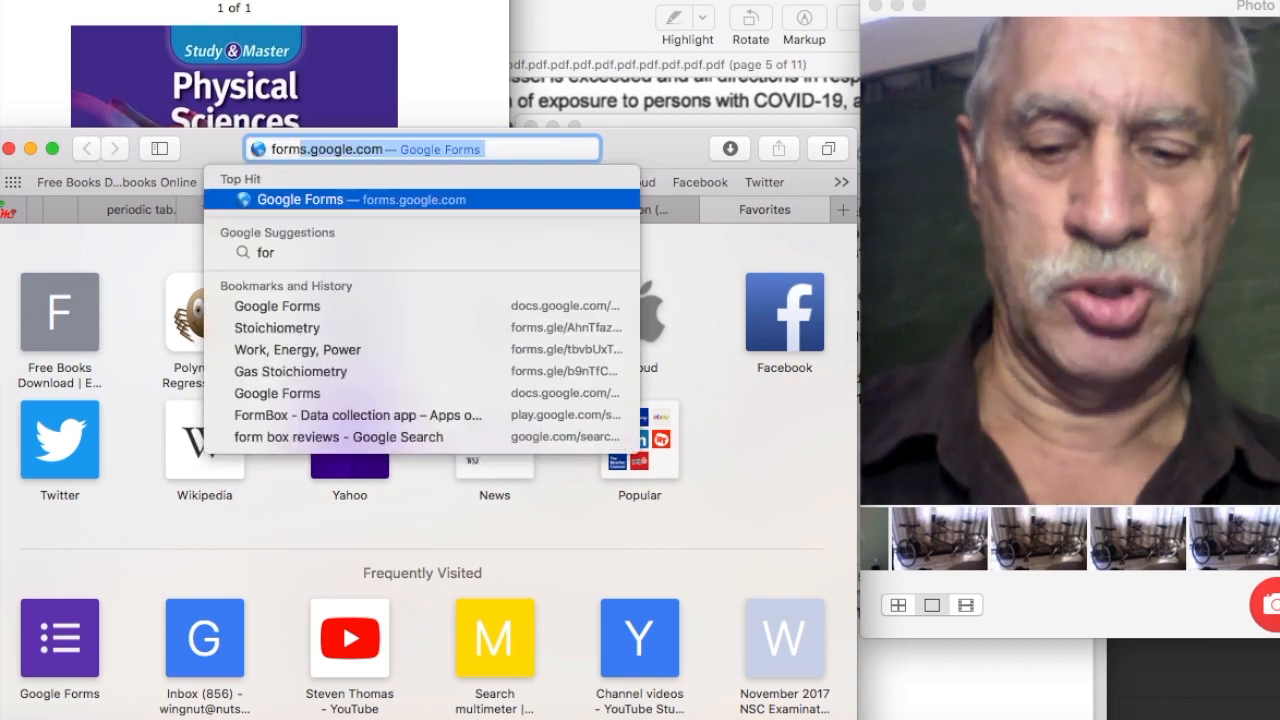
{"action": "type", "text": "ms.goo"}
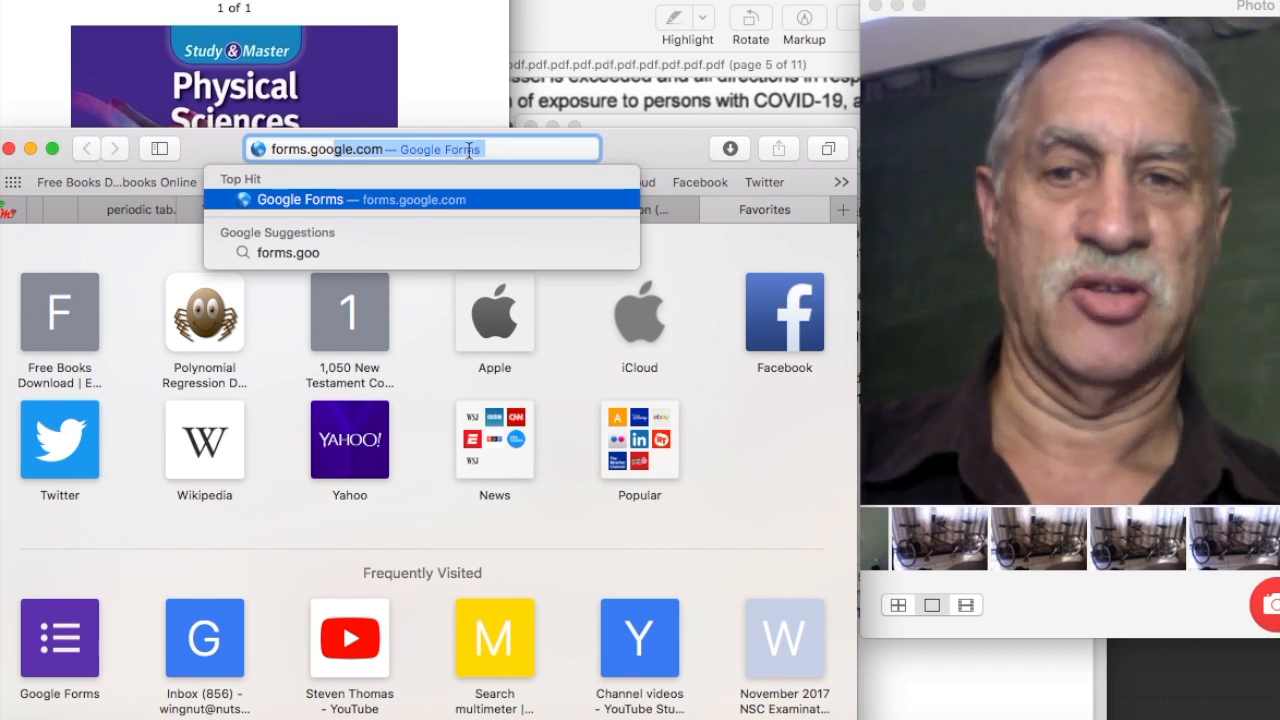
{"action": "key", "text": "Return"}
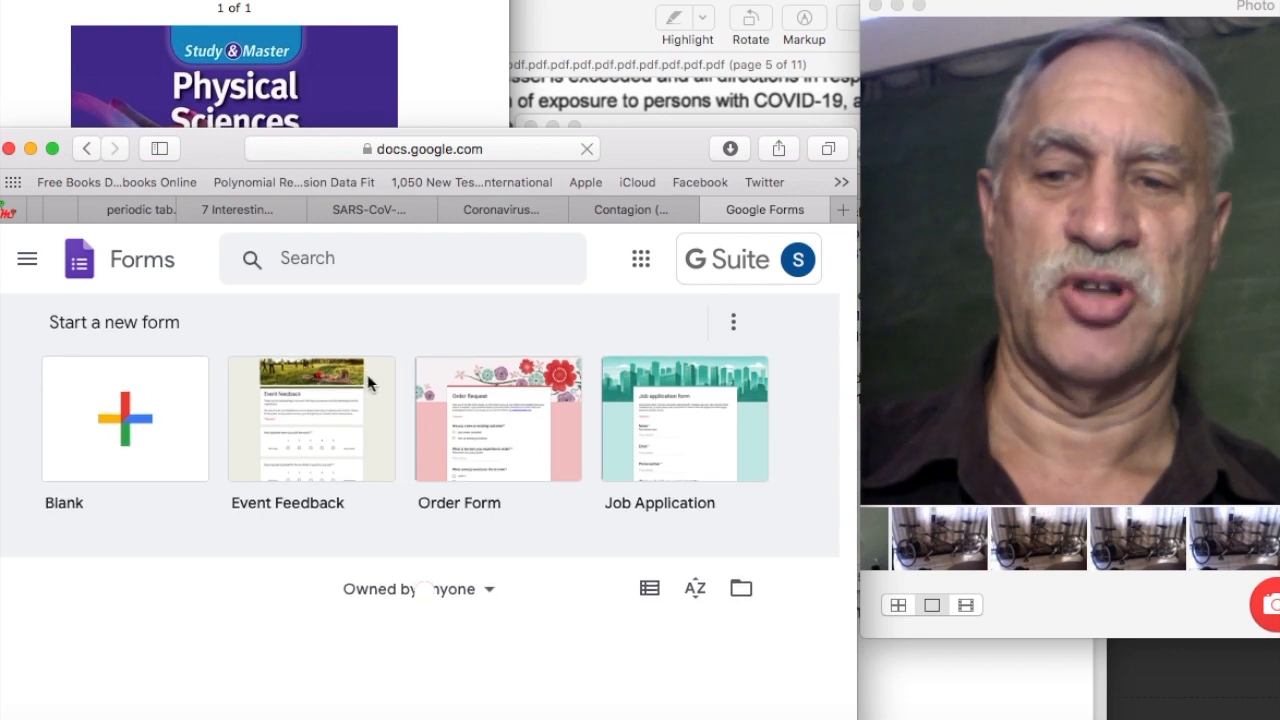
Create a blank form and name it "Potsdam Conference".
{"action": "left_click", "coordinate": [129, 425]}
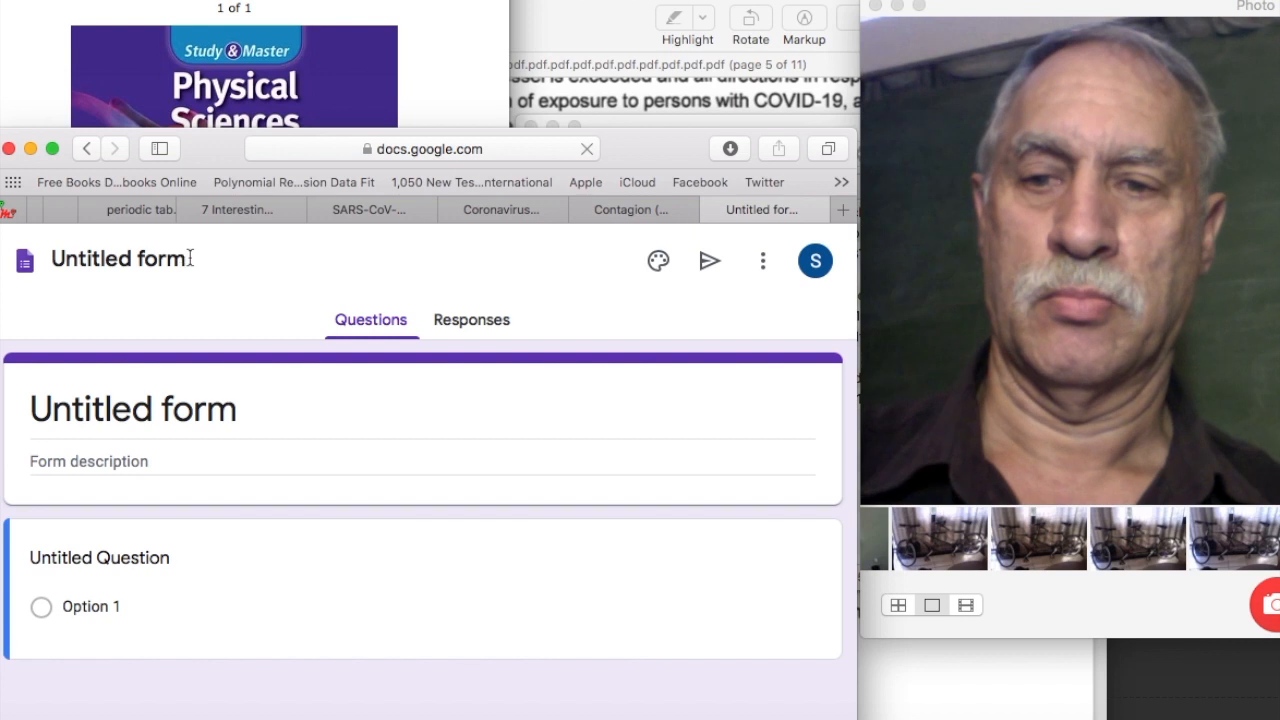
{"action": "left_click", "coordinate": [190, 258]}
{"action": "left_click", "coordinate": [189, 258]}
{"action": "key", "text": "BackSpace"}
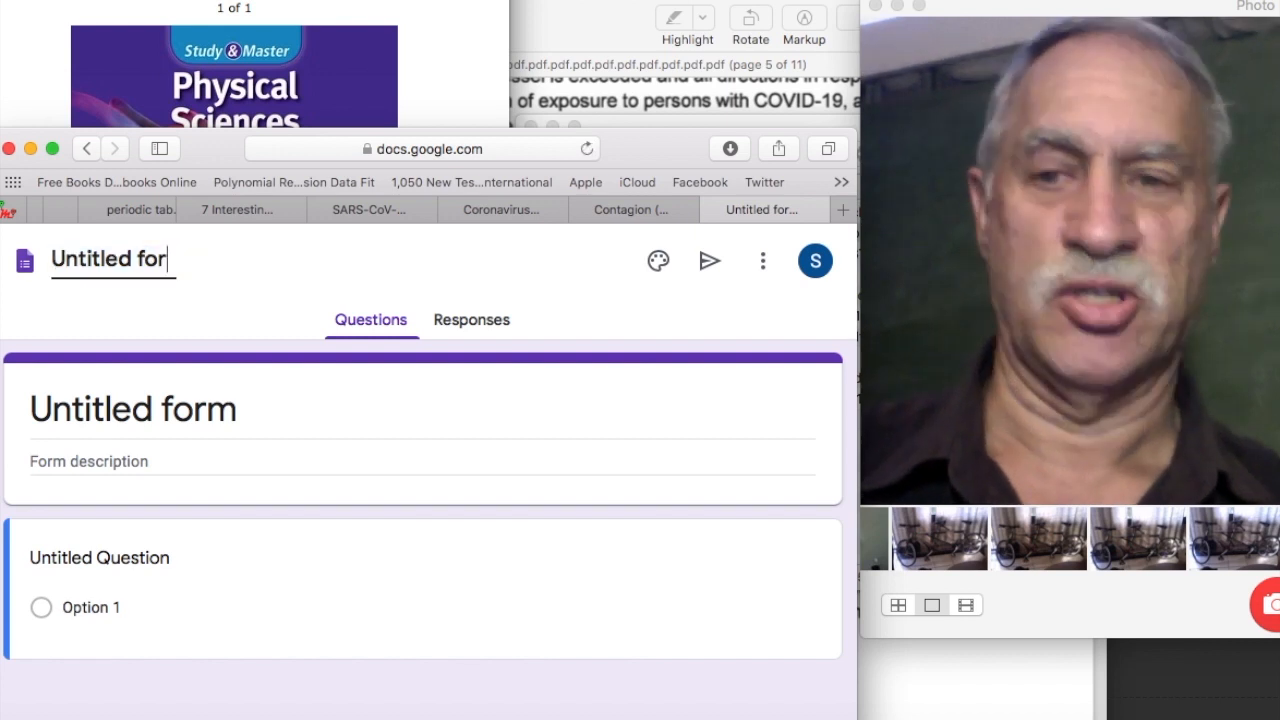
{"action": "key", "text": "BackSpace"}
{"action": "key", "text": "BackSpace"}
{"action": "key", "text": "BackSpace"}
{"action": "key", "text": "BackSpace"}
{"action": "key", "text": "BackSpace"}
{"action": "key", "text": "BackSpace"}
{"action": "key", "text": "BackSpace"}
{"action": "key", "text": "BackSpace"}
{"action": "key", "text": "BackSpace"}
{"action": "key", "text": "BackSpace"}
{"action": "key", "text": "BackSpace"}
{"action": "key", "text": "BackSpace"}
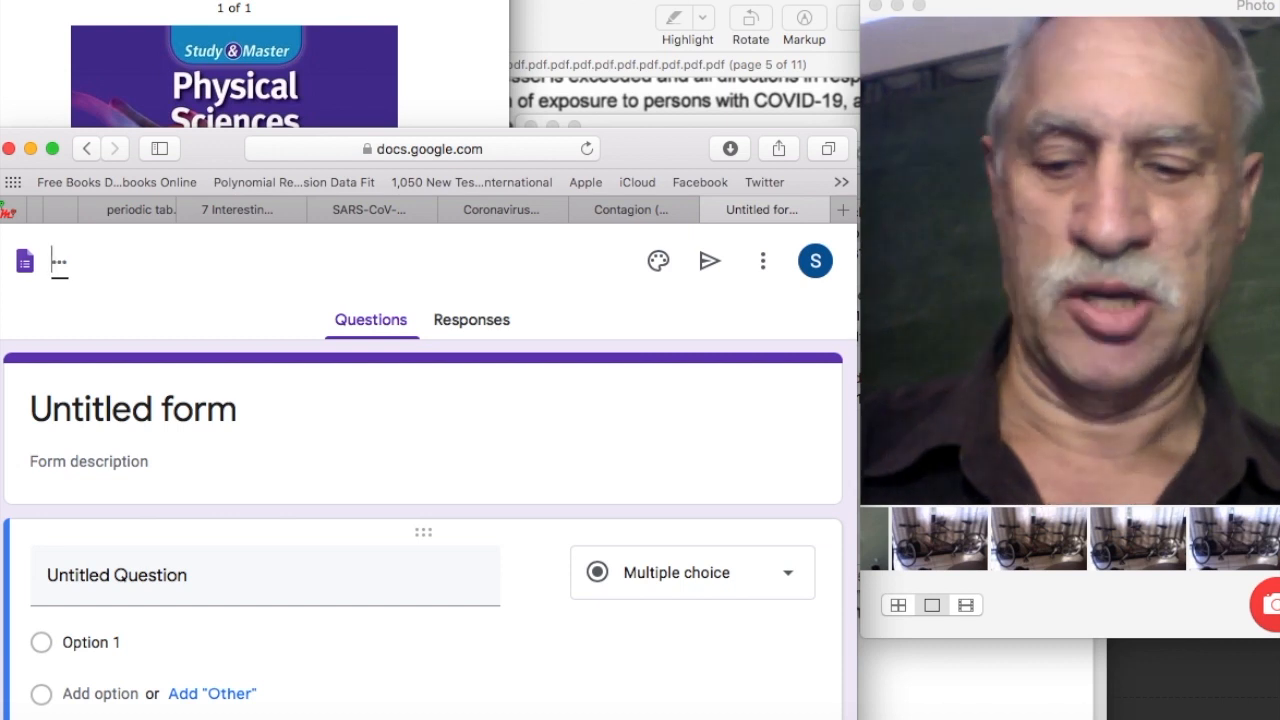
{"action": "type", "text": "Potsdam "}
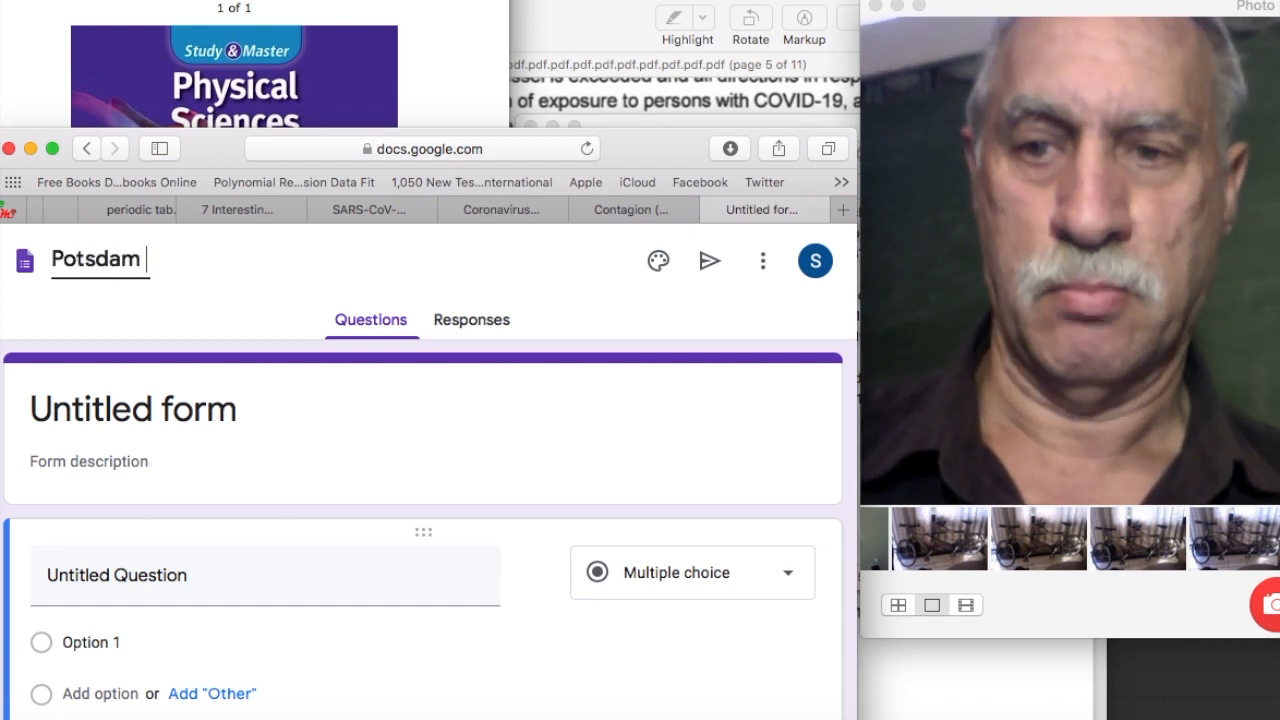
{"action": "type", "text": "C"}
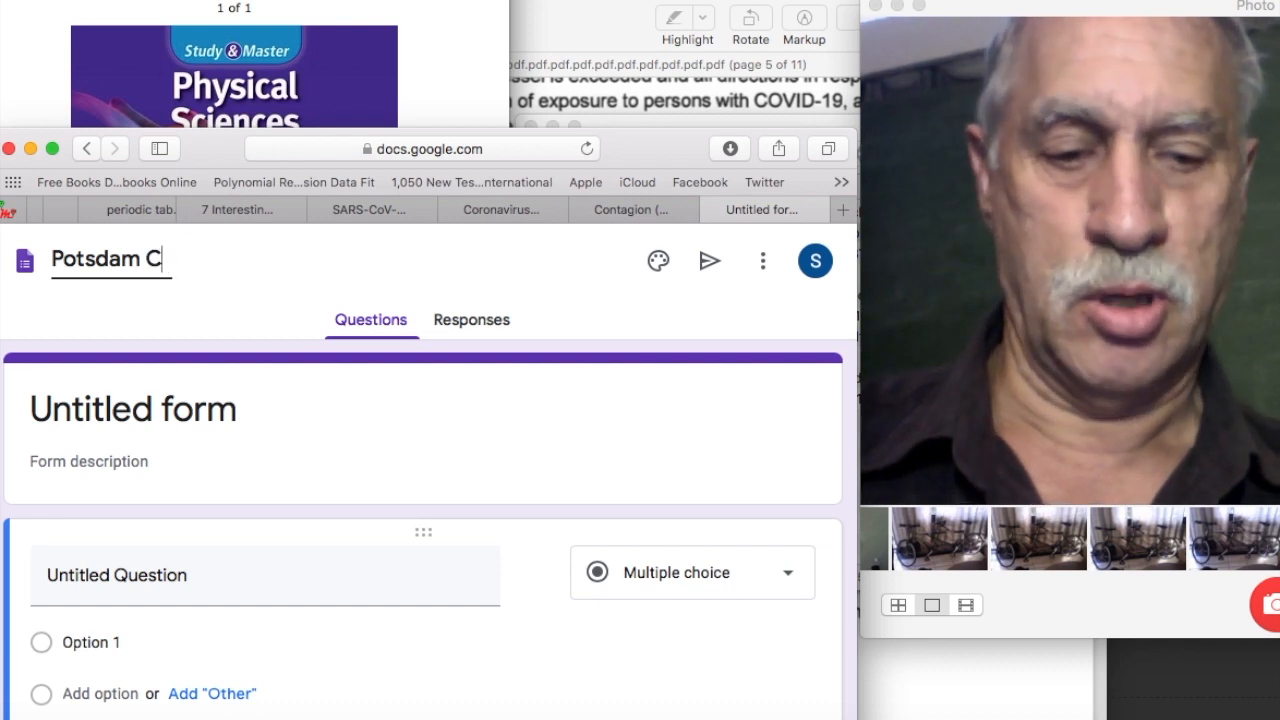
{"action": "type", "text": "onference"}
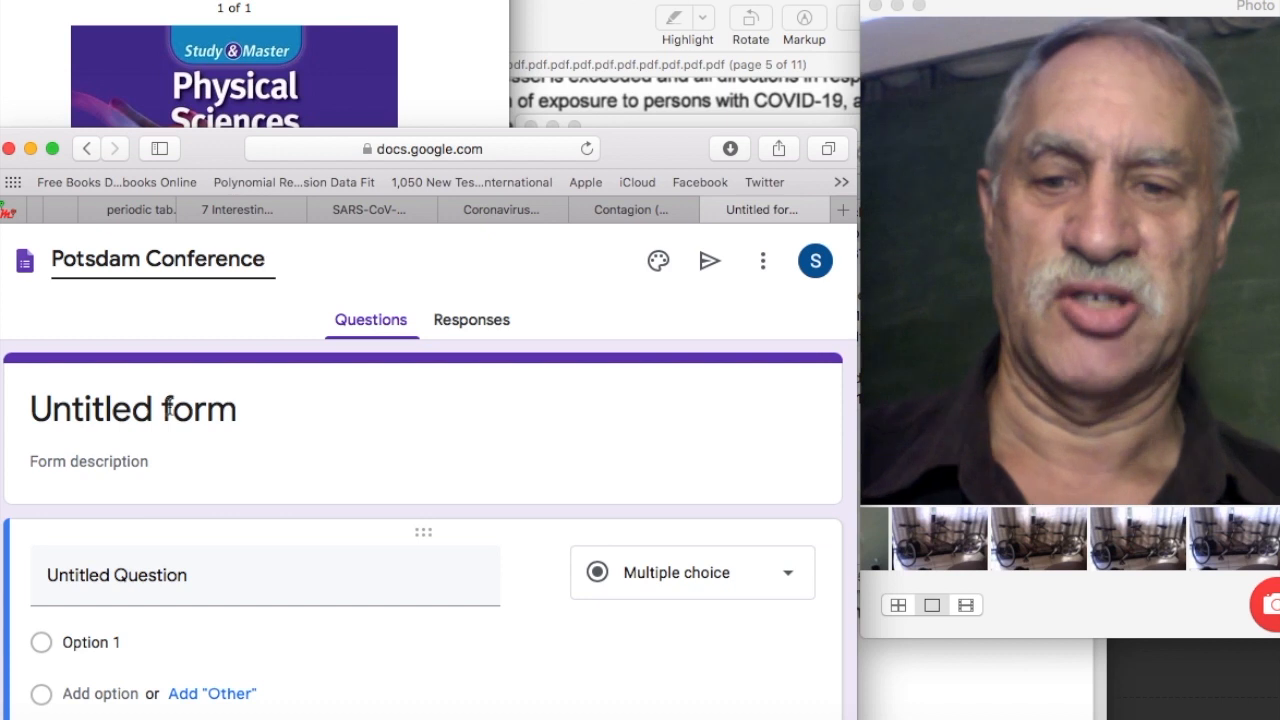
Replace the untitled first question's text with "Your School eg. MHS".
{"action": "left_click", "coordinate": [108, 568]}
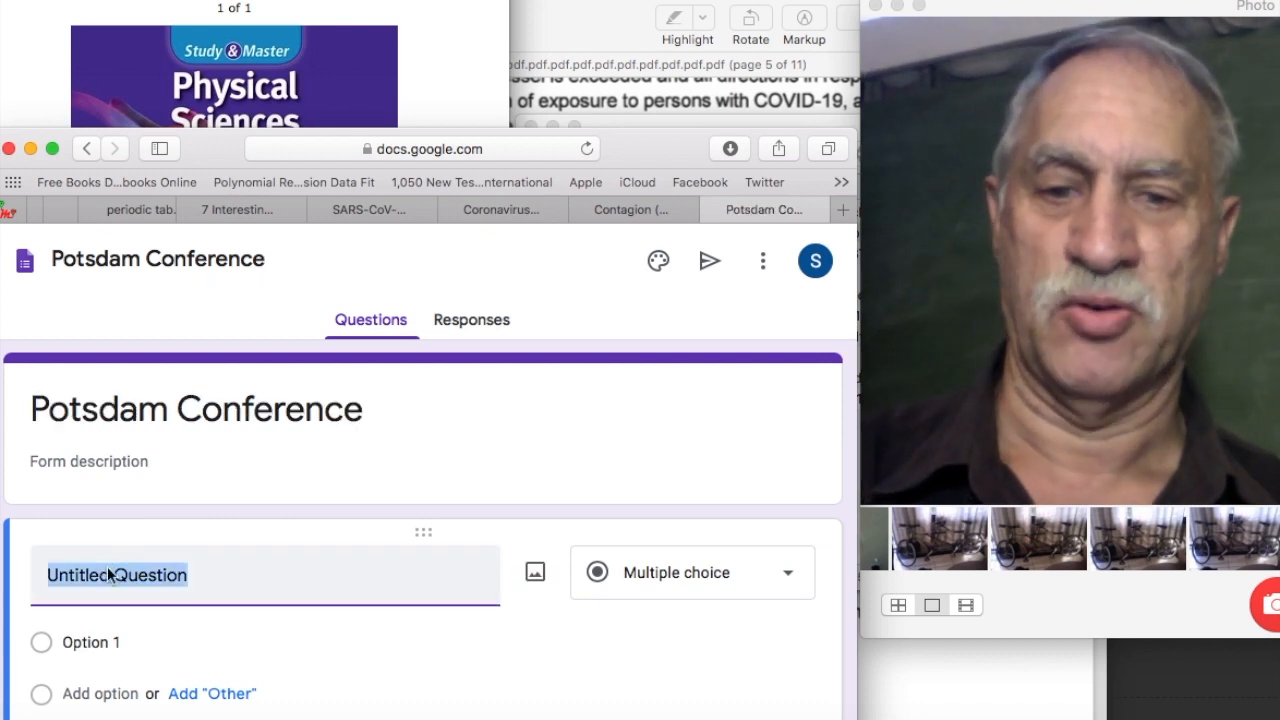
{"action": "scroll", "coordinate": [108, 568], "scroll_direction": "down", "scroll_amount": 1}
{"action": "scroll", "coordinate": [107, 573], "scroll_direction": "up", "scroll_amount": 1}
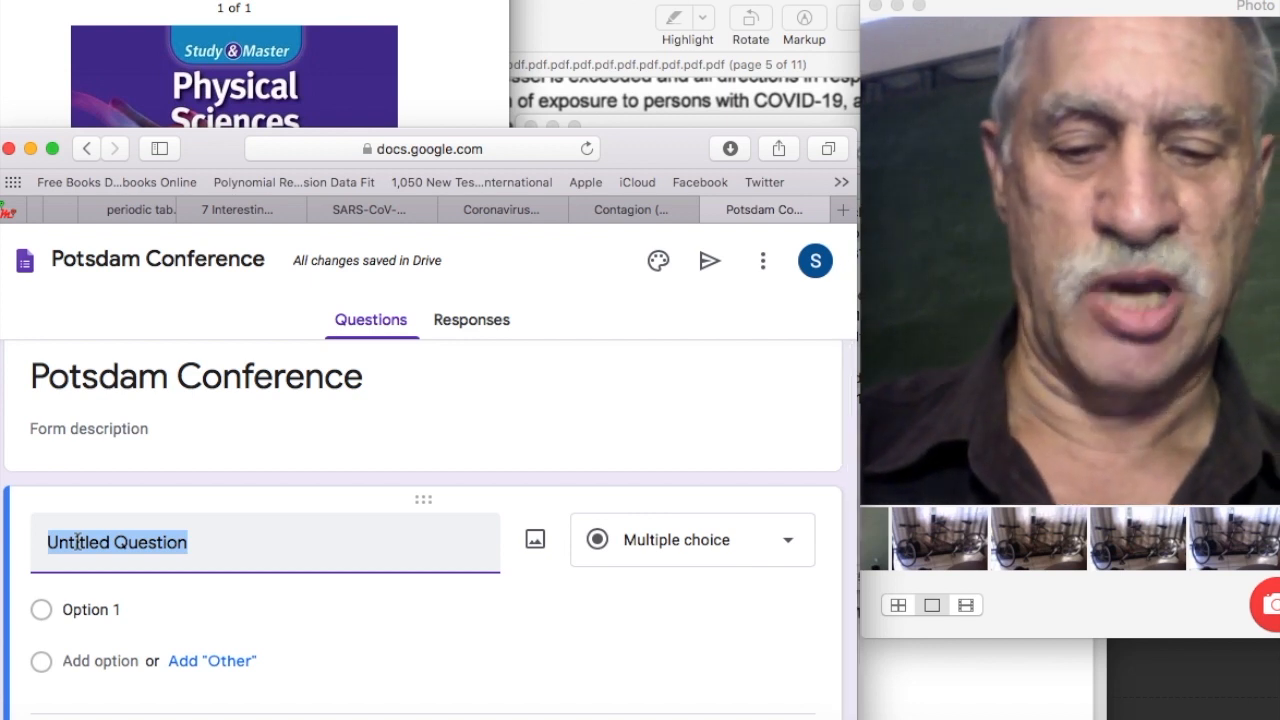
{"action": "type", "text": "Your Sch"}
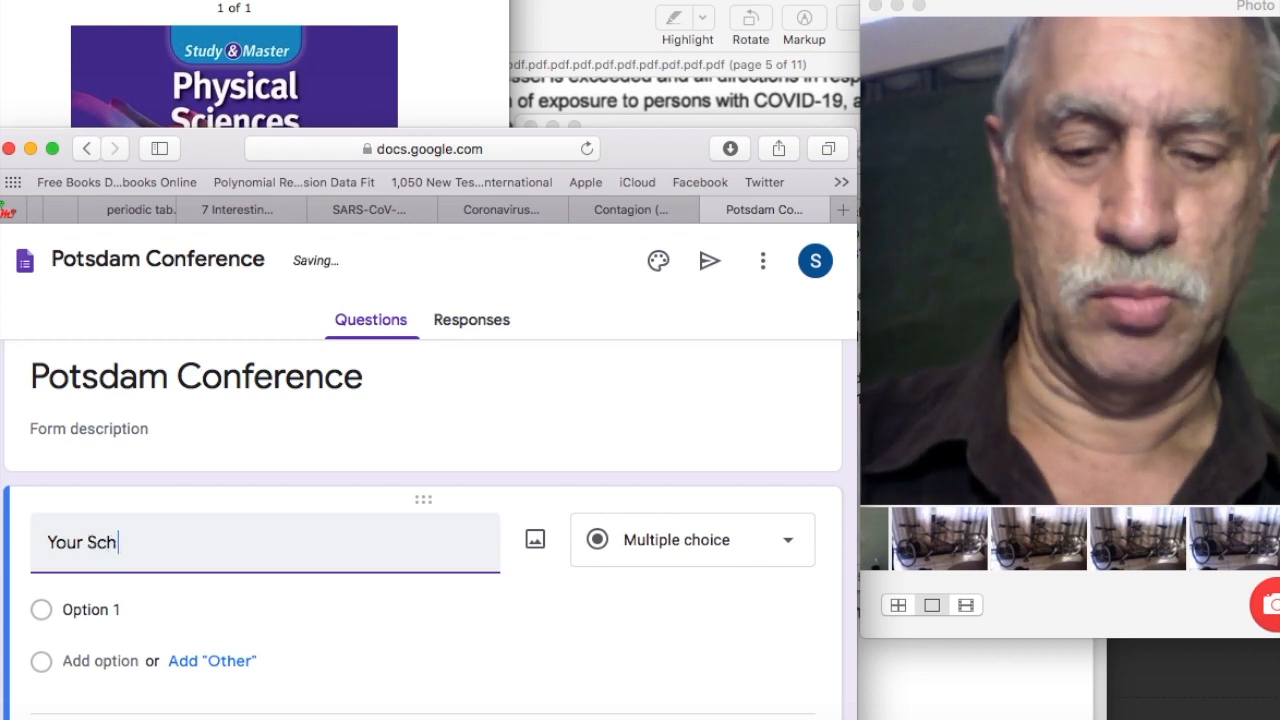
{"action": "type", "text": "ool eg"}
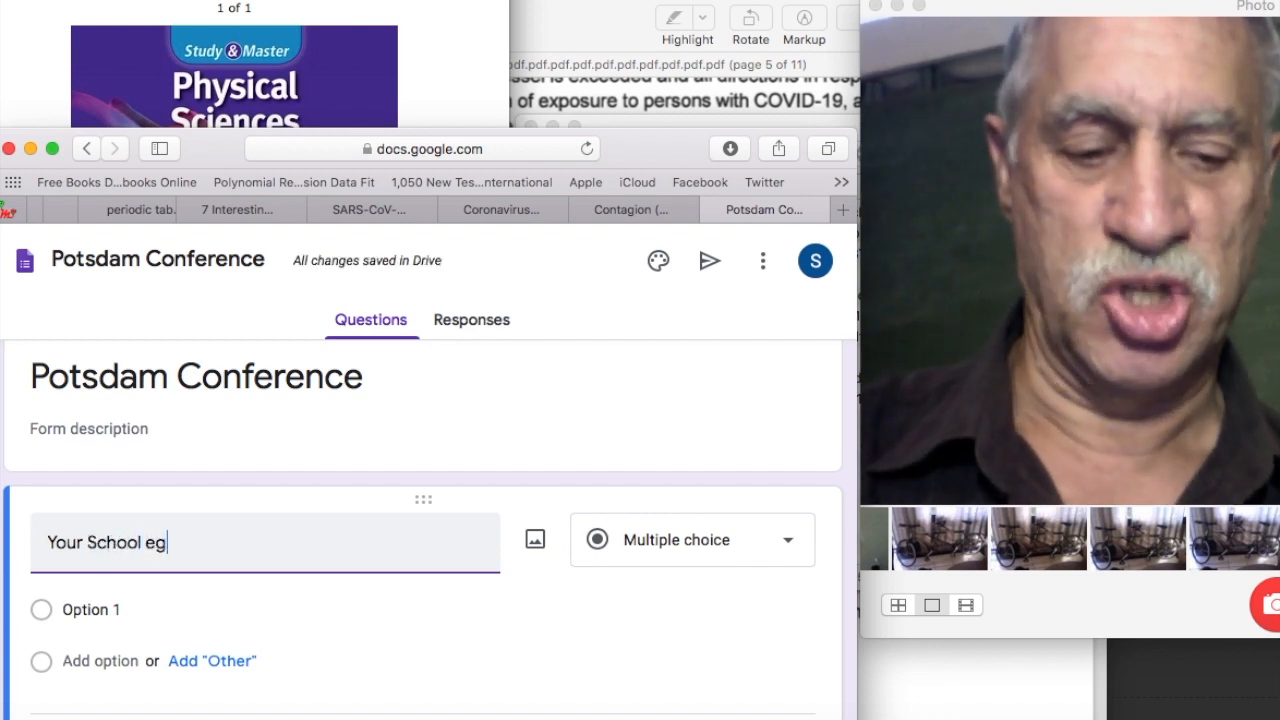
{"action": "type", "text": ". MH"}
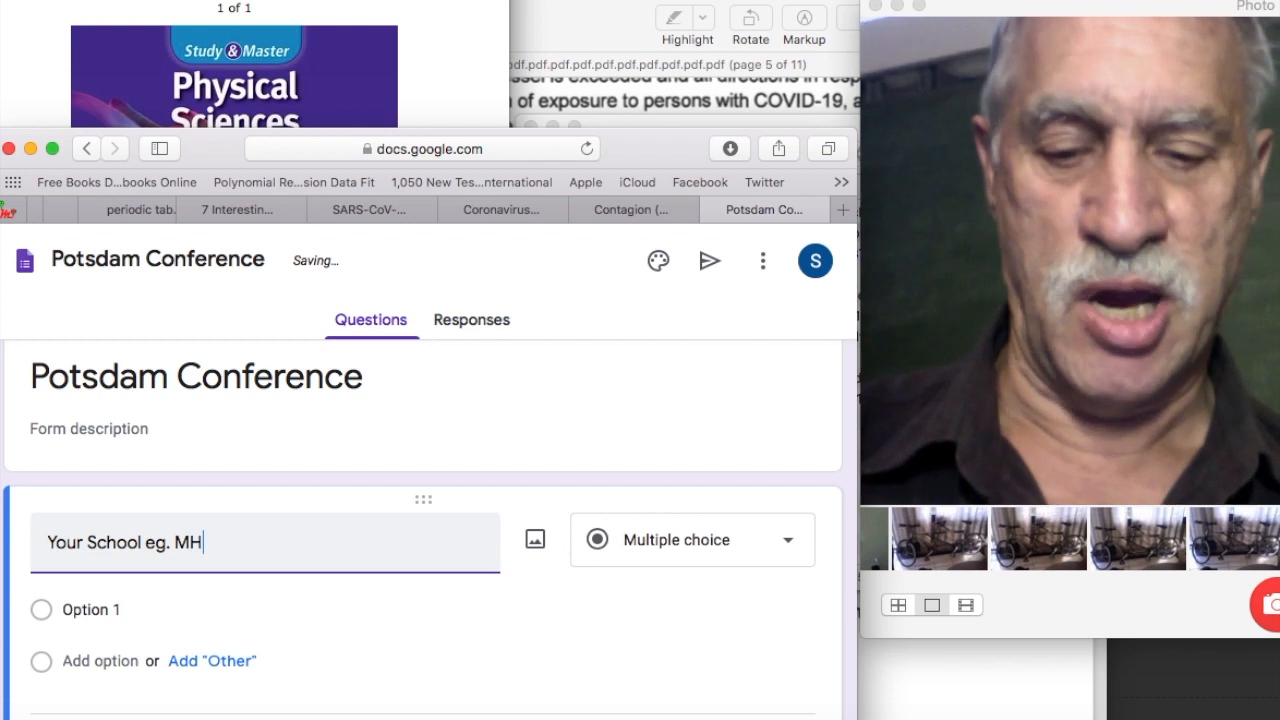
{"action": "type", "text": "S"}
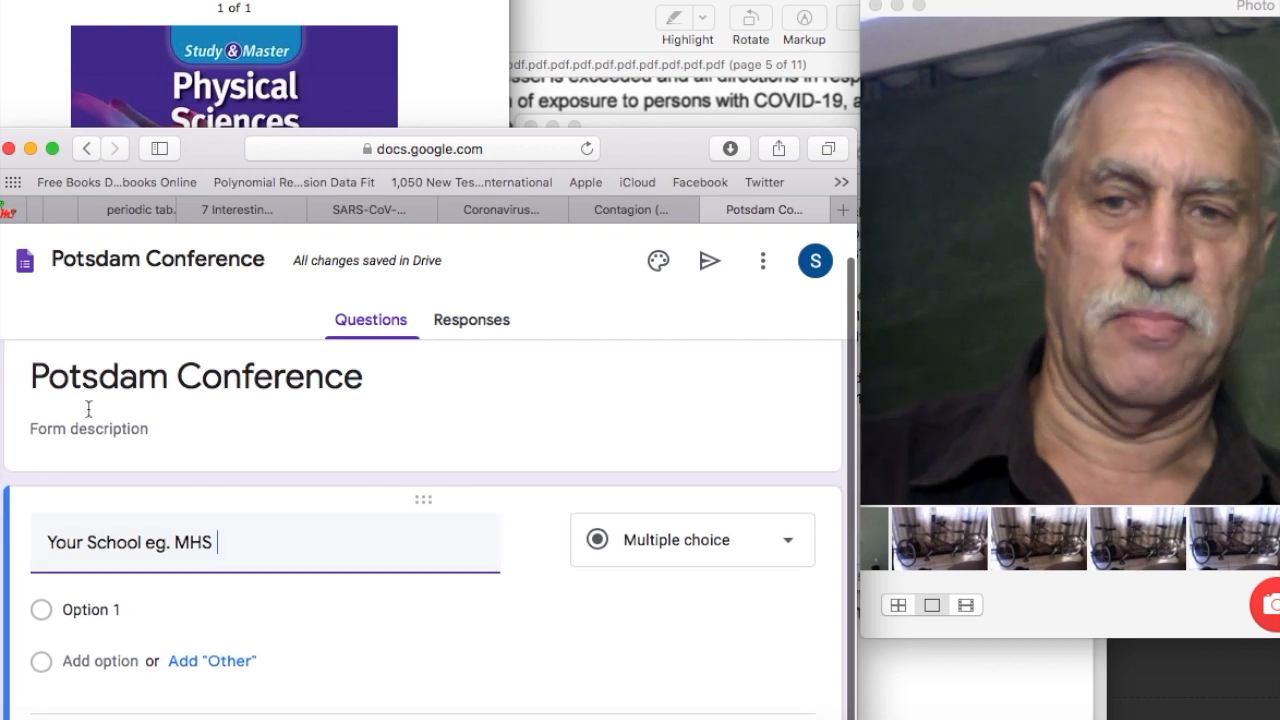
Move the browser window higher and widen it until the form editor's full set of controls fits.
{"action": "left_click_drag", "start_coordinate": [220, 146], "coordinate": [218, 26]}
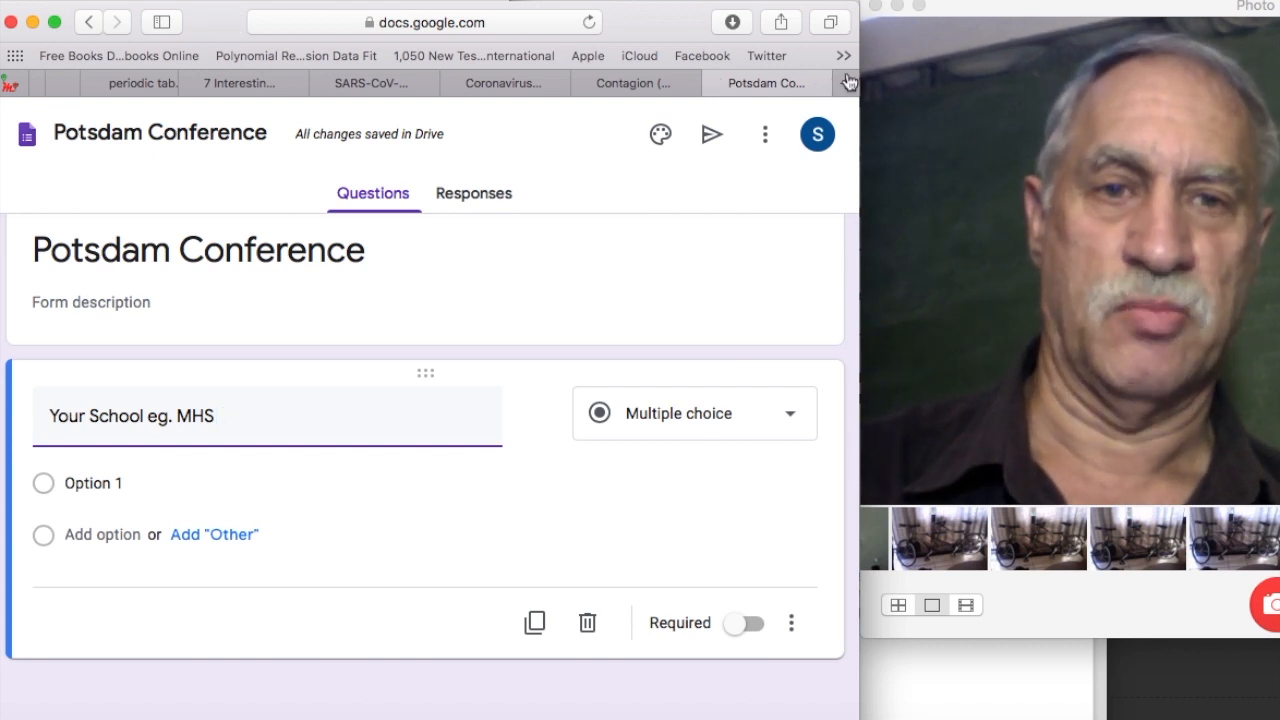
{"action": "left_click_drag", "start_coordinate": [859, 254], "coordinate": [978, 263]}
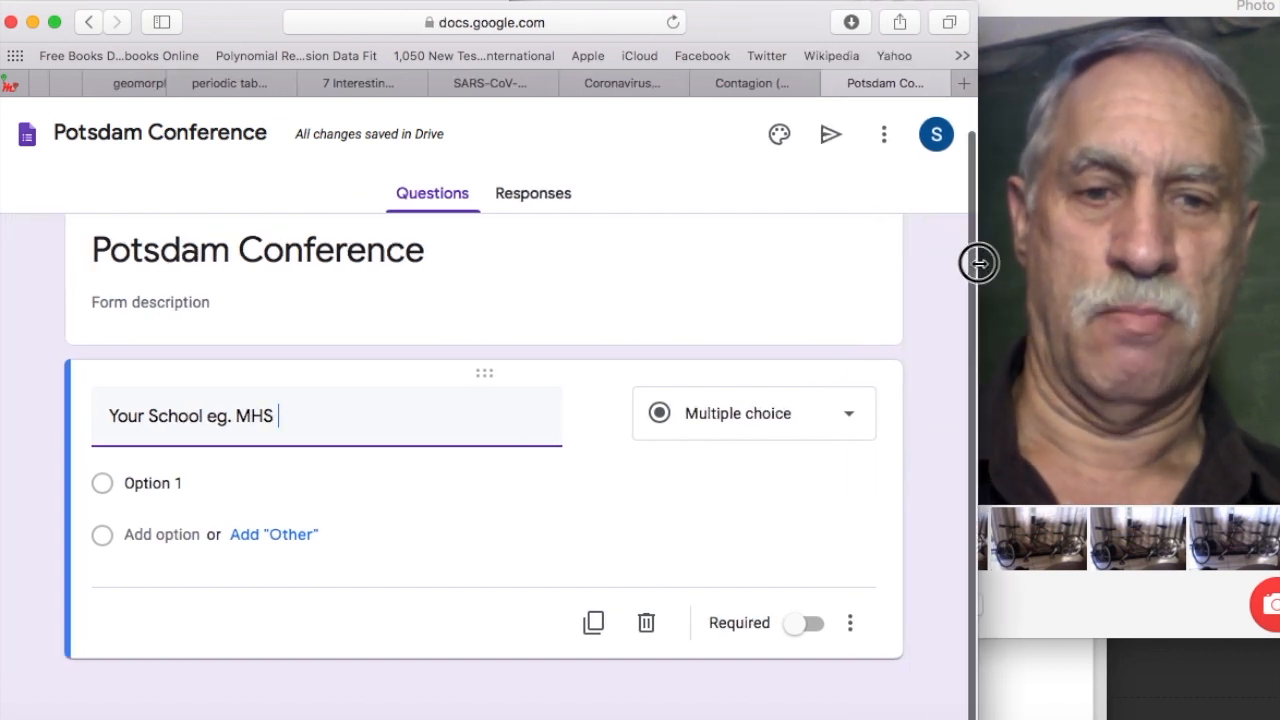
{"action": "left_click_drag", "start_coordinate": [977, 263], "coordinate": [1067, 292]}
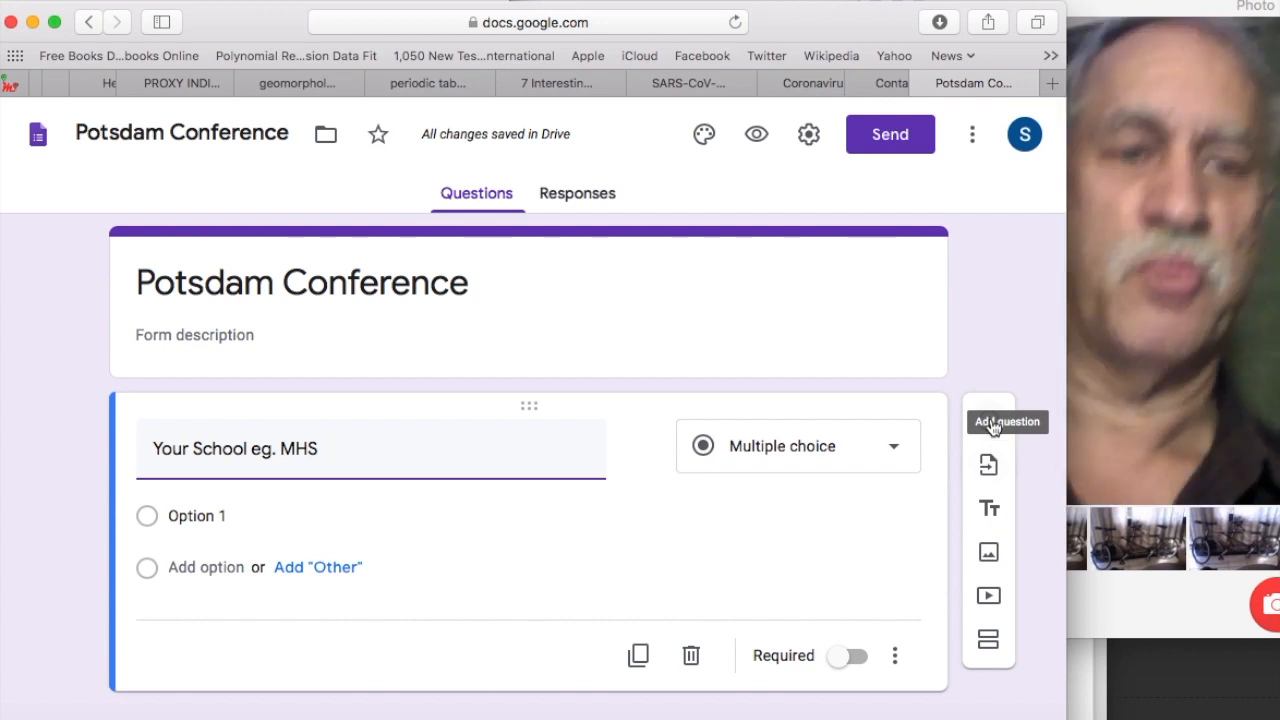
Add a second question with the text "Your Name, Surname, Grade".
{"action": "left_click", "coordinate": [990, 425]}
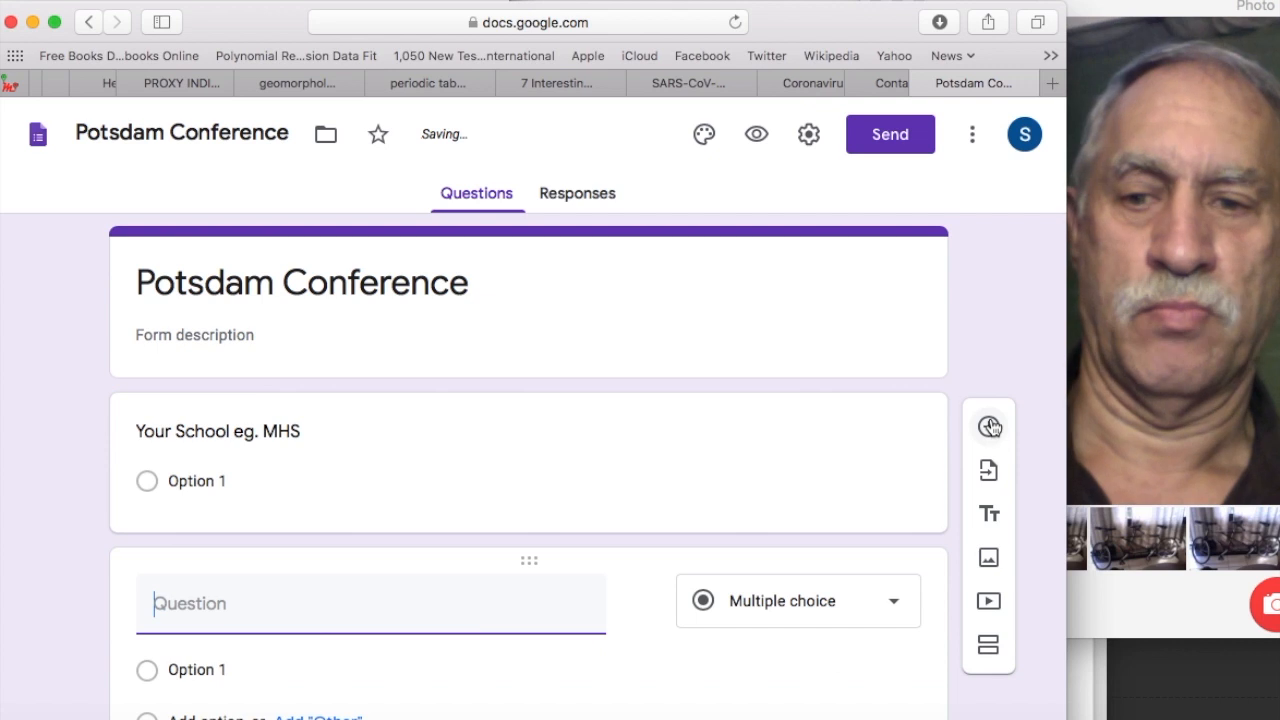
{"action": "type", "text": "You"}
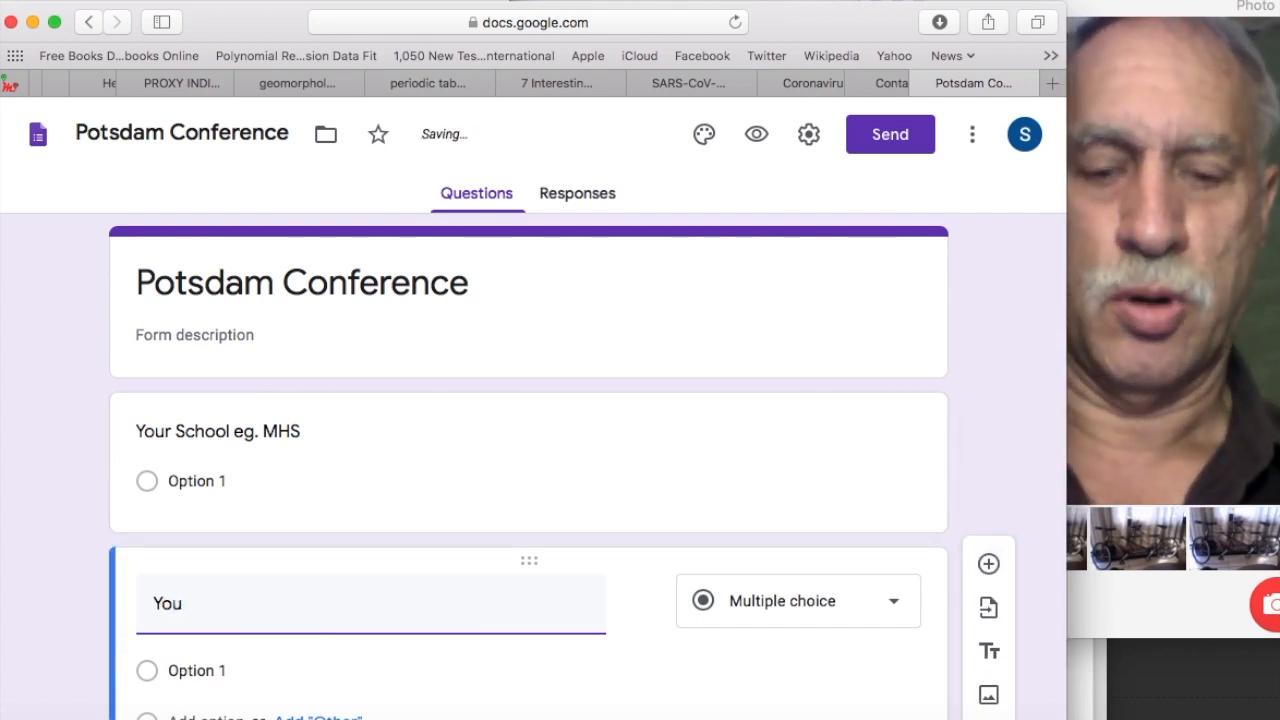
{"action": "type", "text": "r Name"}
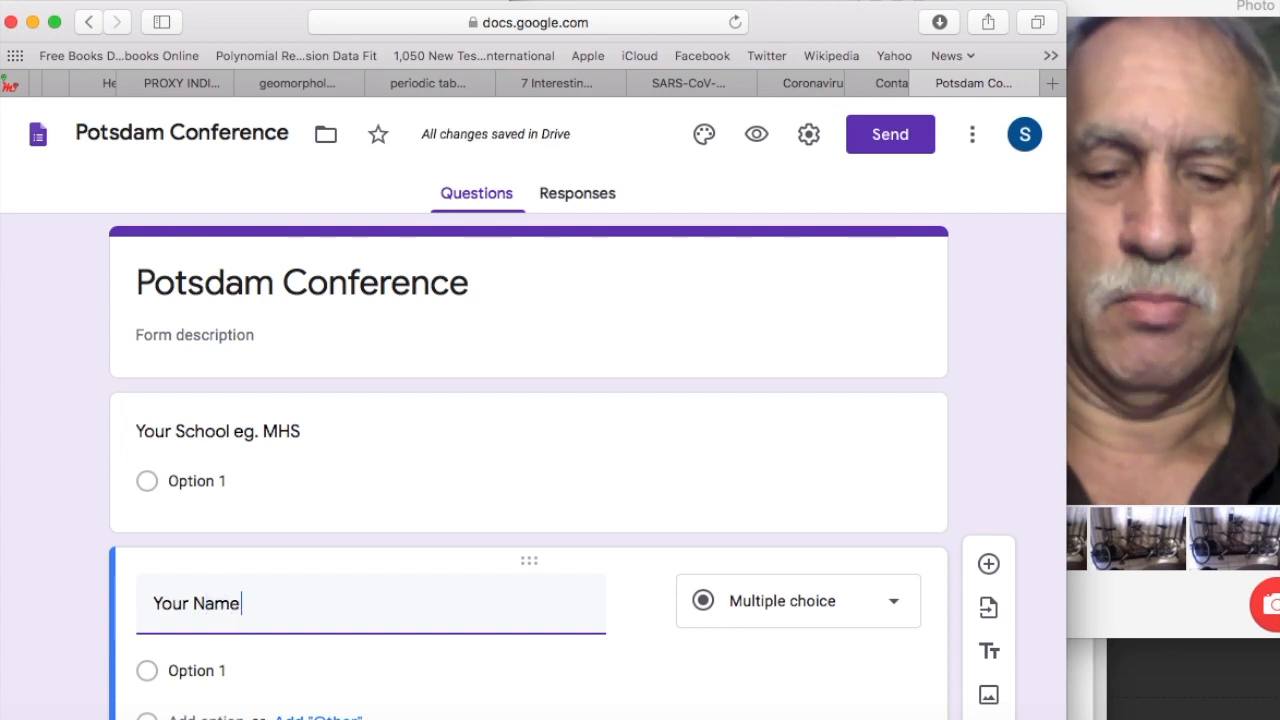
{"action": "type", "text": ", Surname,"}
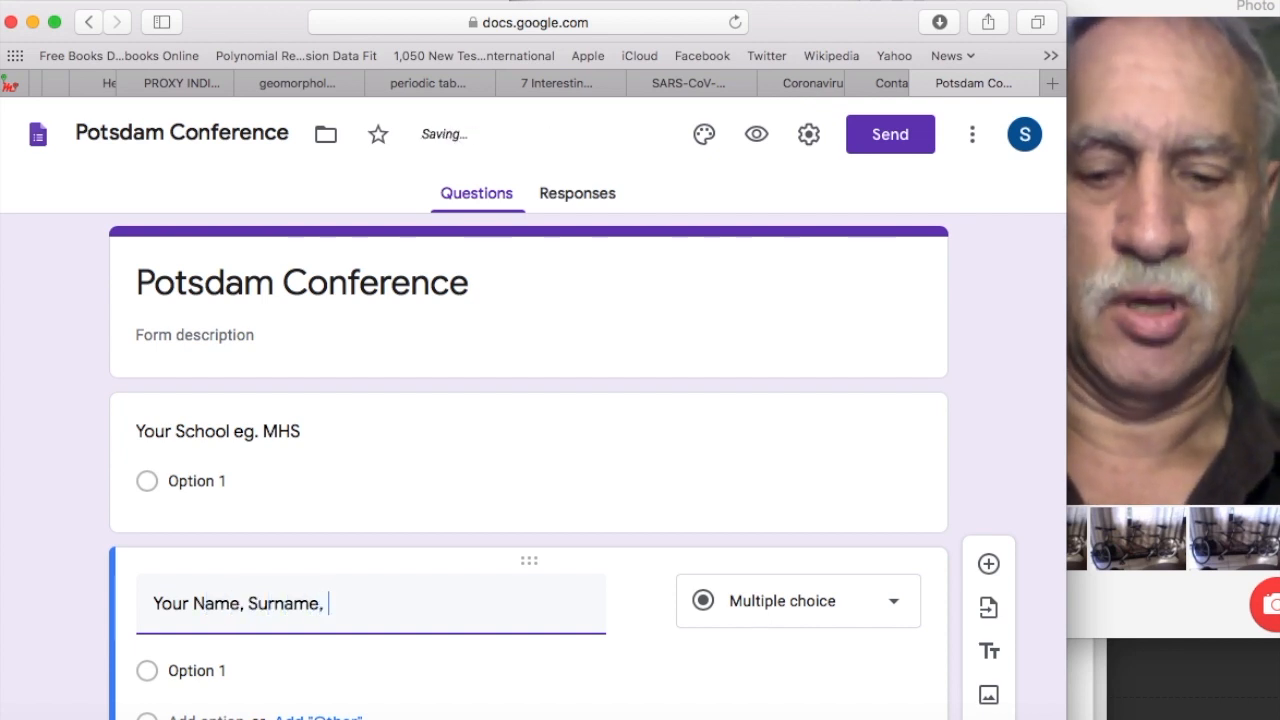
{"action": "type", "text": " Grade"}
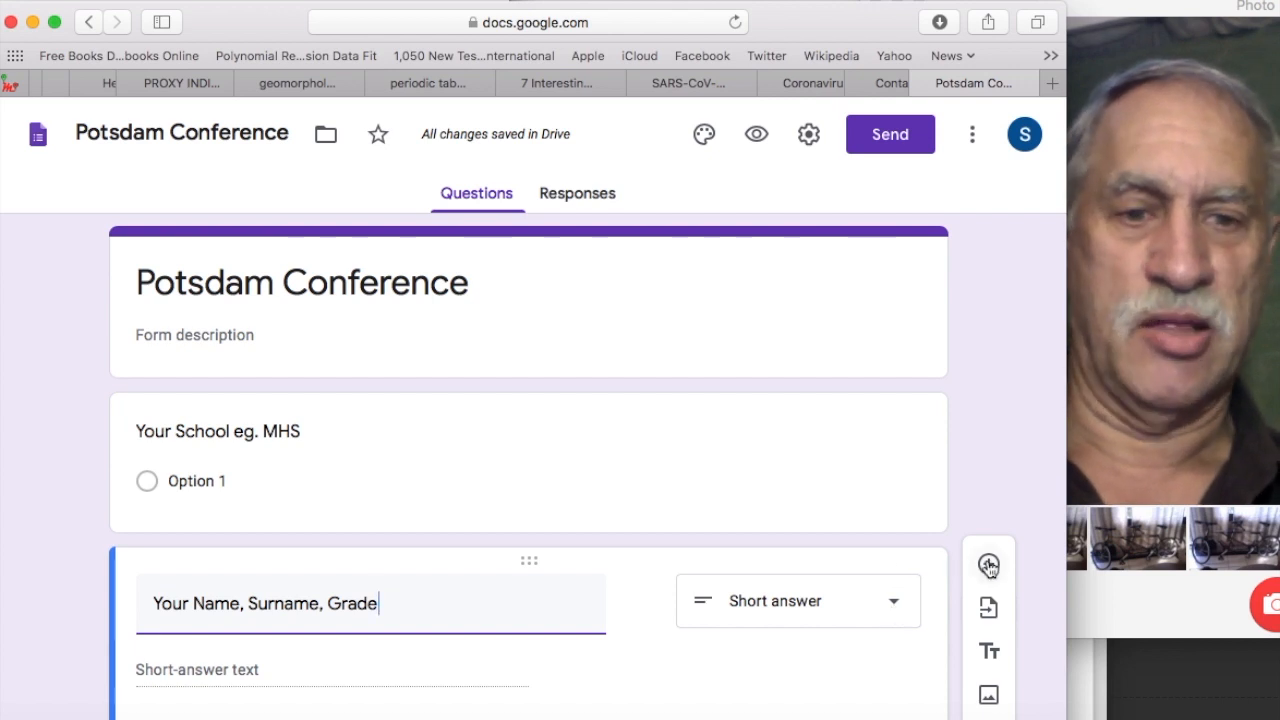
Change the answer type of the "Your School eg. MHS" question to Short answer.
{"action": "left_click", "coordinate": [428, 449]}
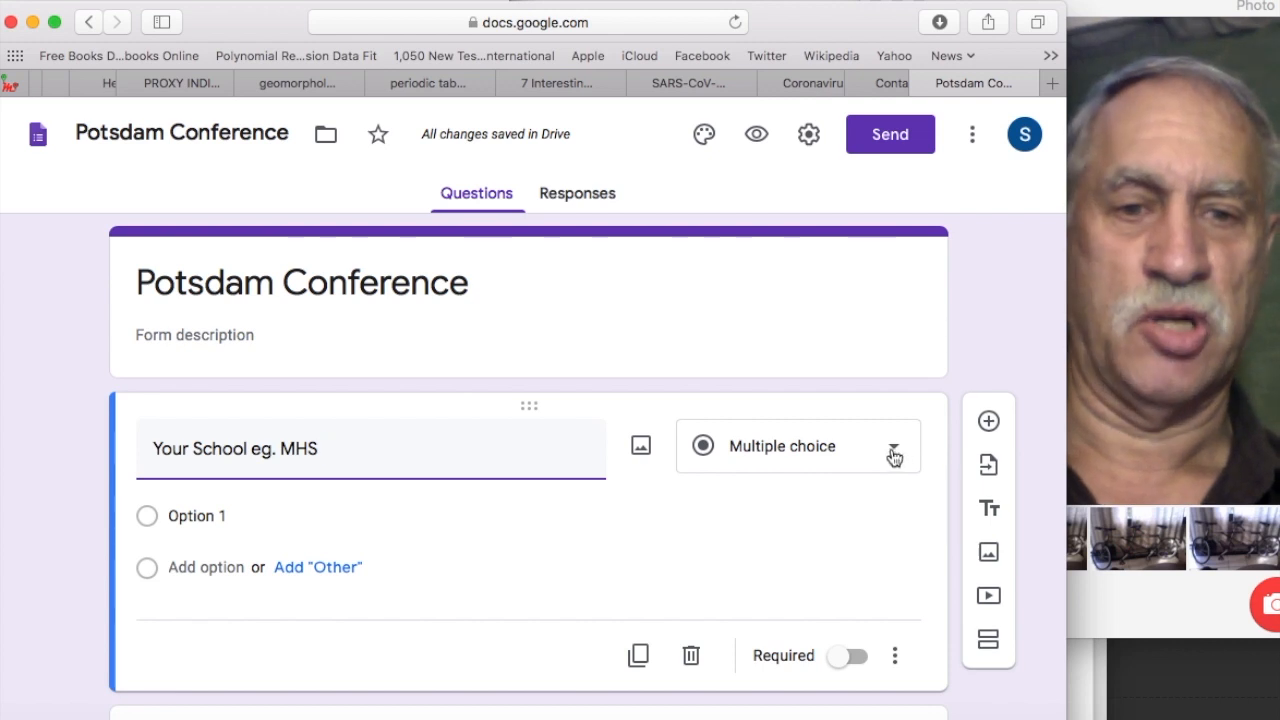
{"action": "left_click", "coordinate": [896, 452]}
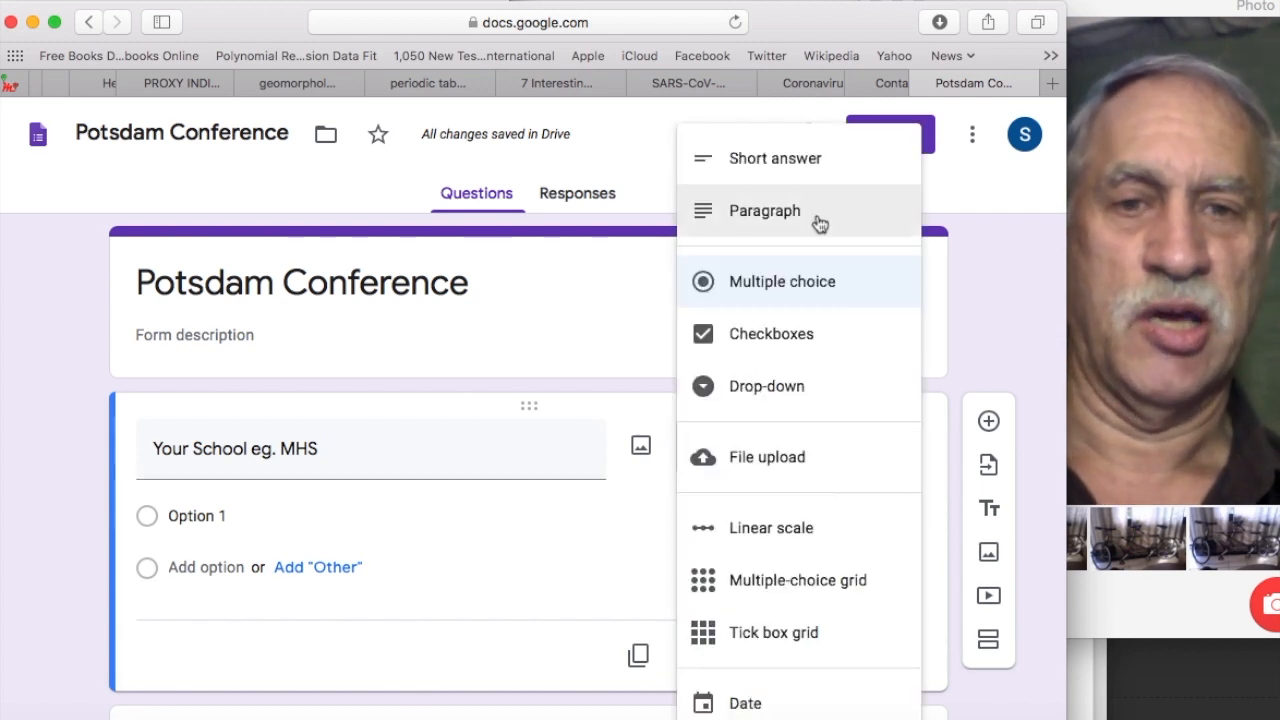
{"action": "left_click", "coordinate": [787, 160]}
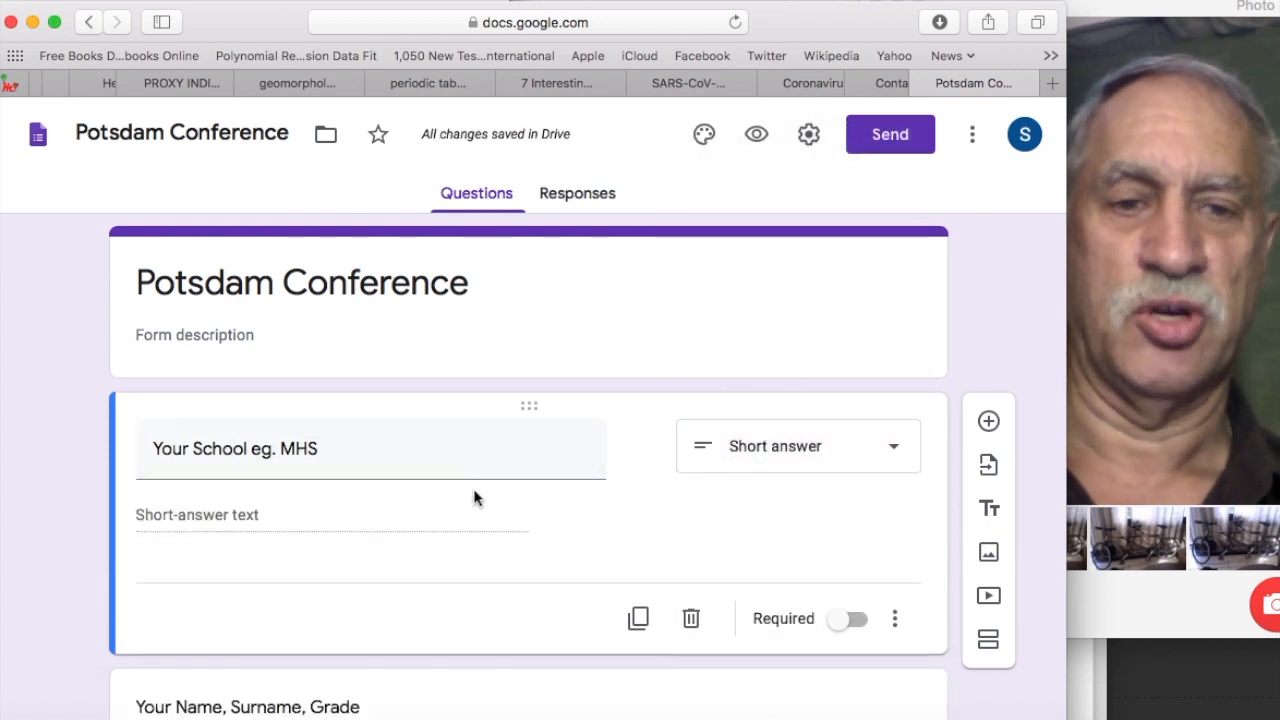
Add a multiple-choice question after the name field with the text "1) At the Potsdam Conference were three leaders. Who was not there?".
{"action": "scroll", "coordinate": [474, 497], "scroll_direction": "down", "scroll_amount": 2}
{"action": "scroll", "coordinate": [474, 497], "scroll_direction": "up", "scroll_amount": 1}
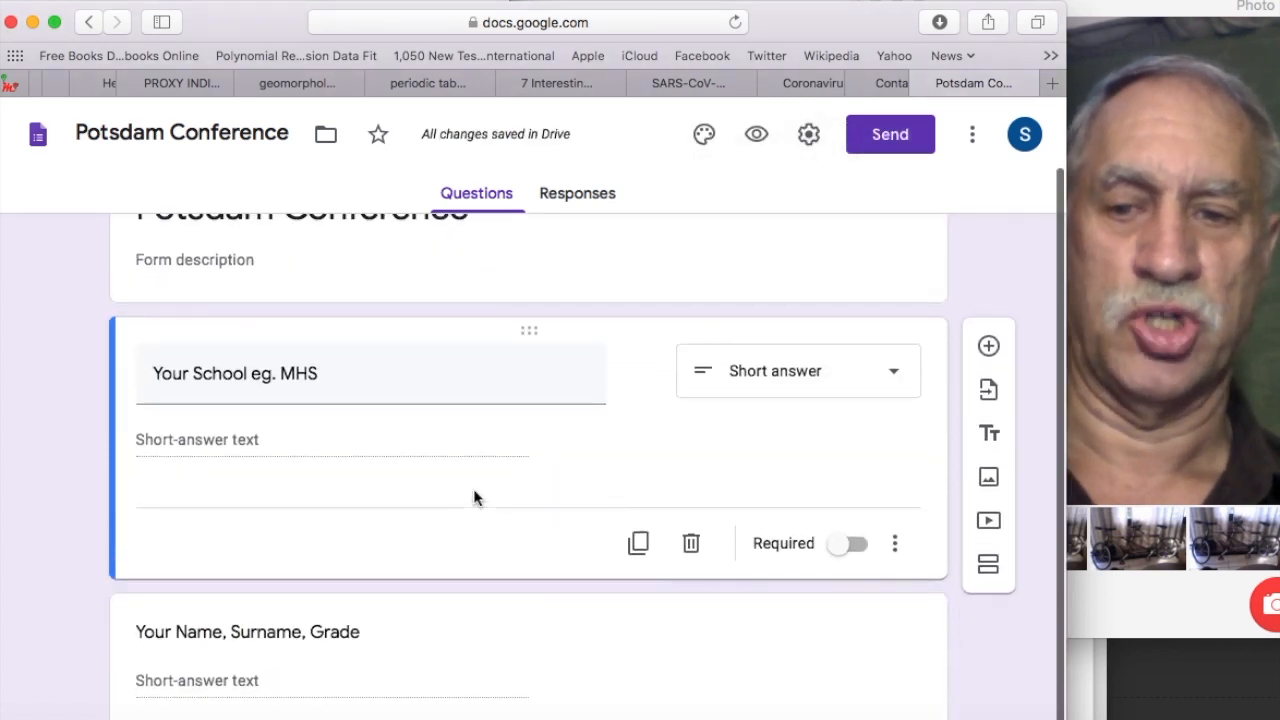
{"action": "left_click", "coordinate": [572, 643]}
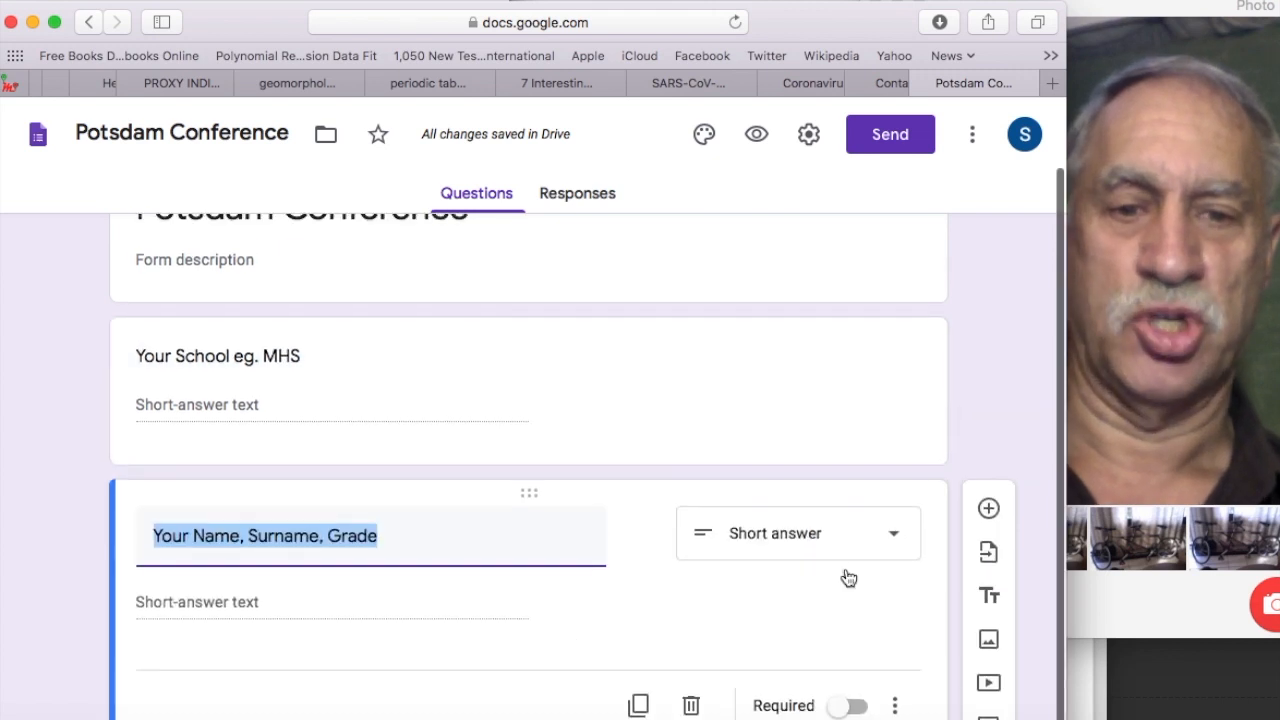
{"action": "left_click", "coordinate": [987, 512]}
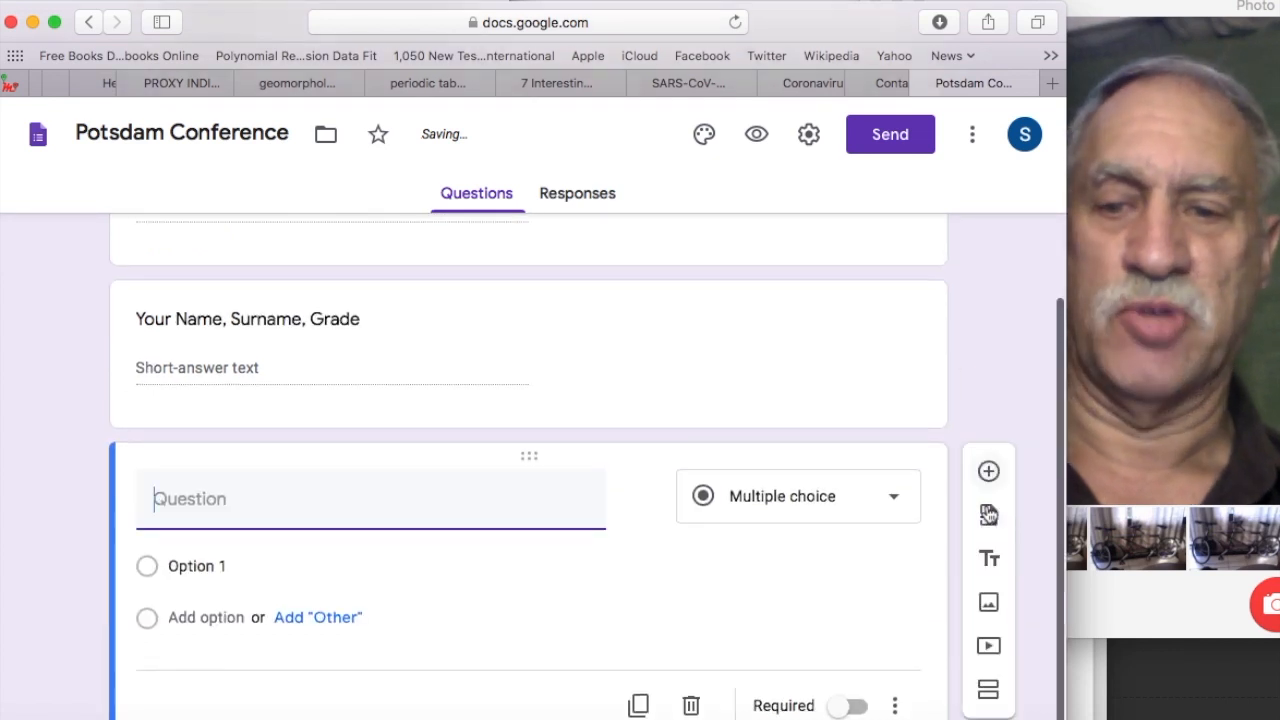
{"action": "type", "text": "1)"}
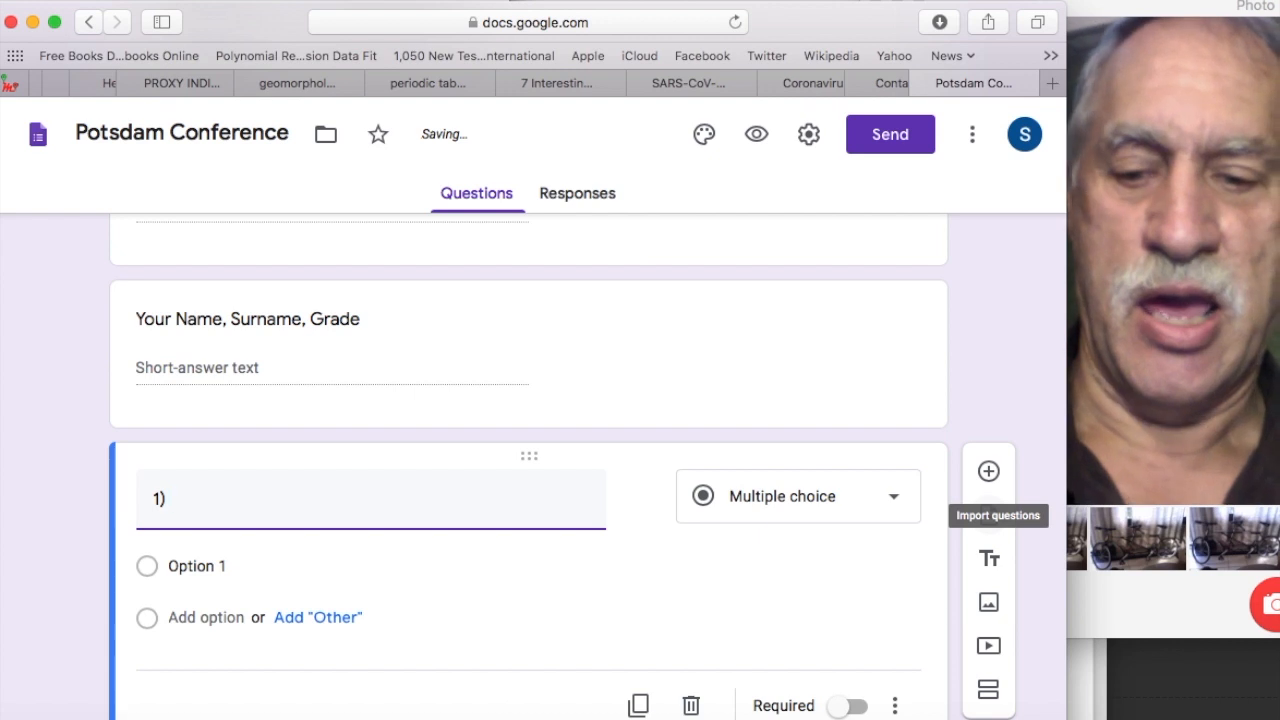
{"action": "type", "text": " At the Potsdam C"}
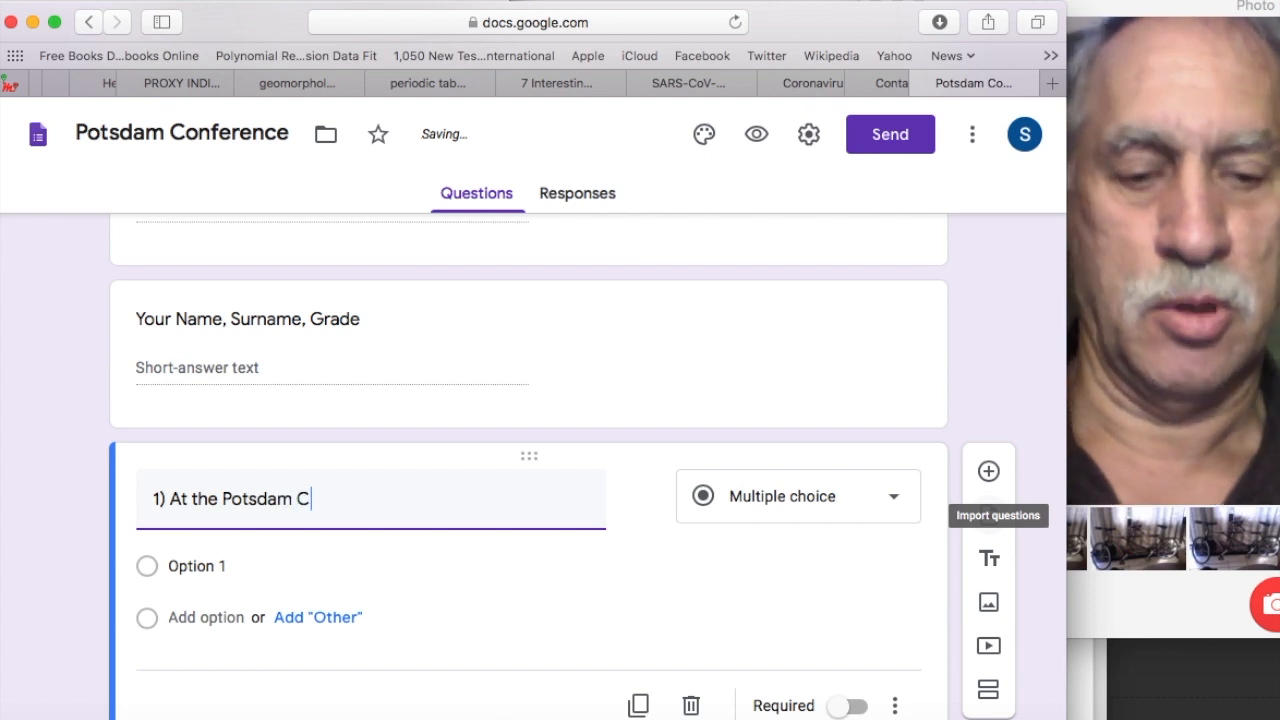
{"action": "type", "text": "onference were three leaders."}
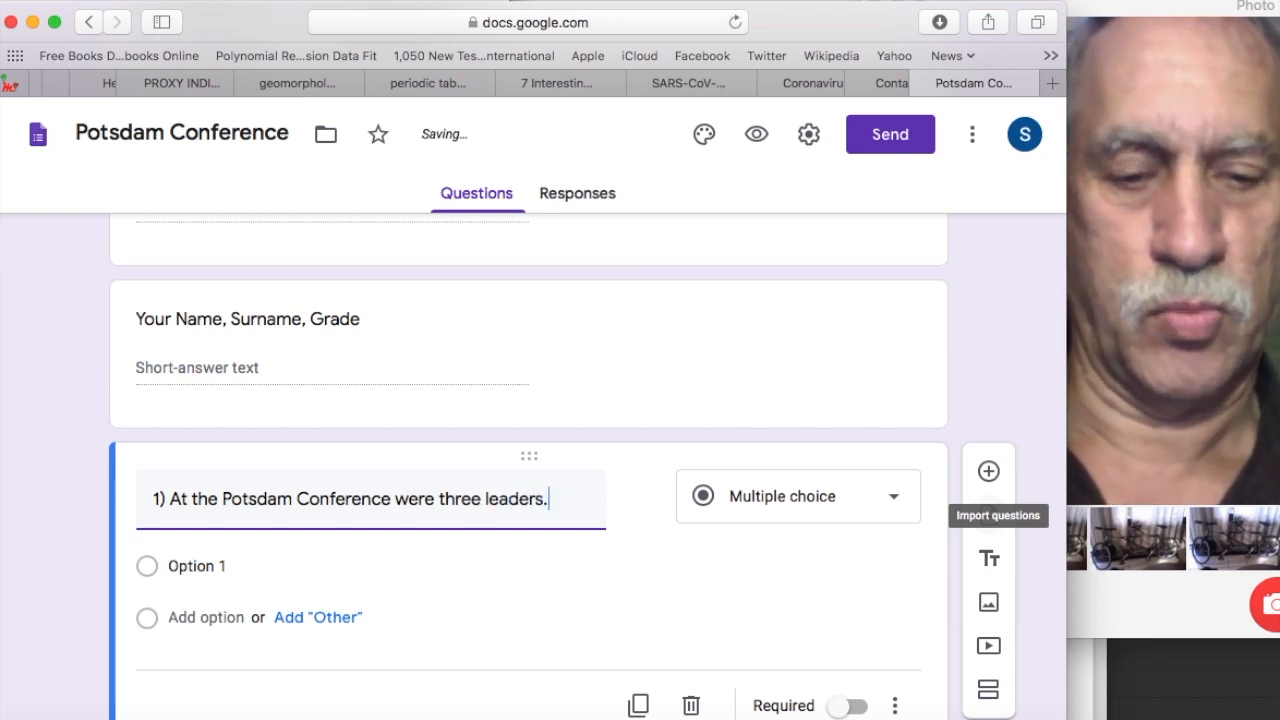
{"action": "type", "text": "ho"}
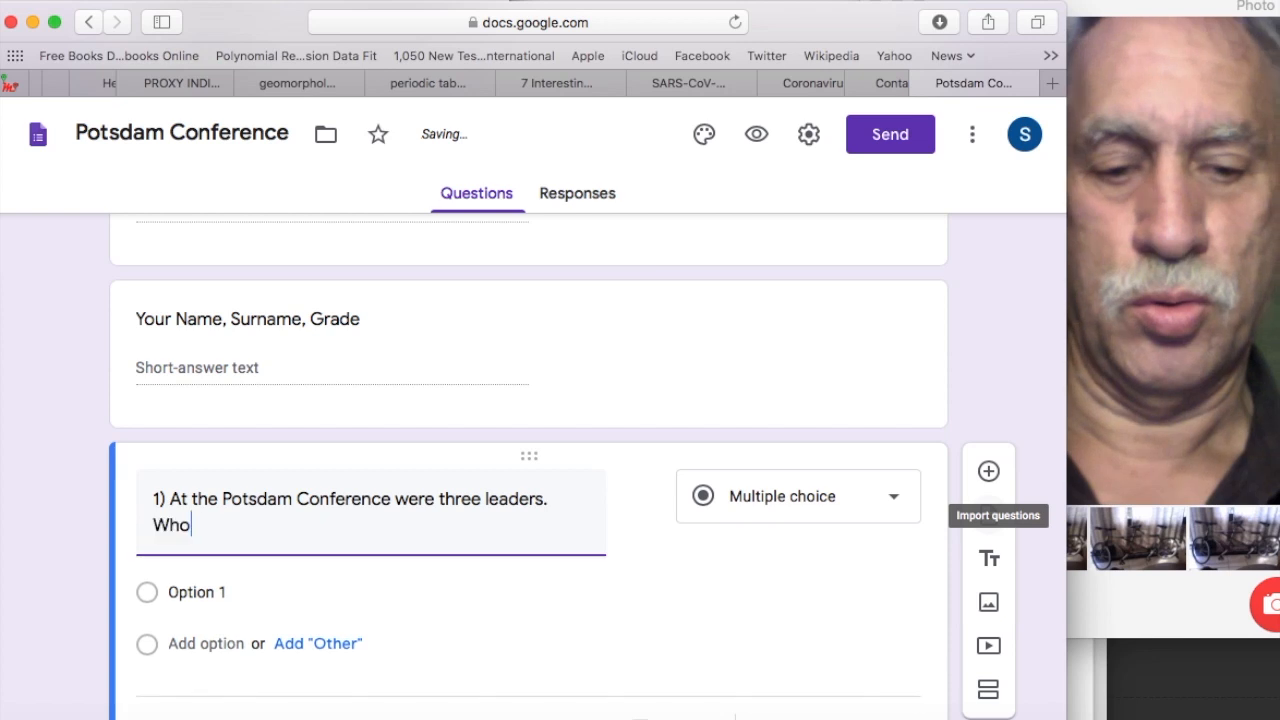
{"action": "type", "text": " was not t"}
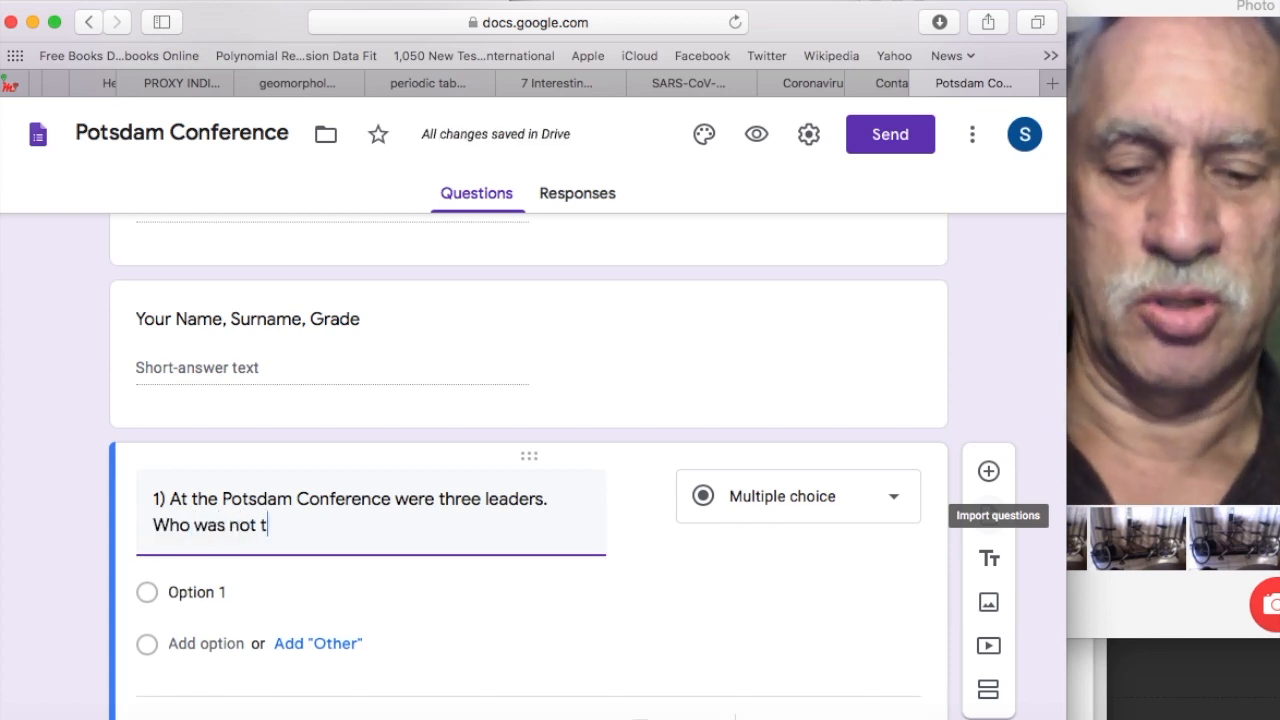
{"action": "type", "text": "here?"}
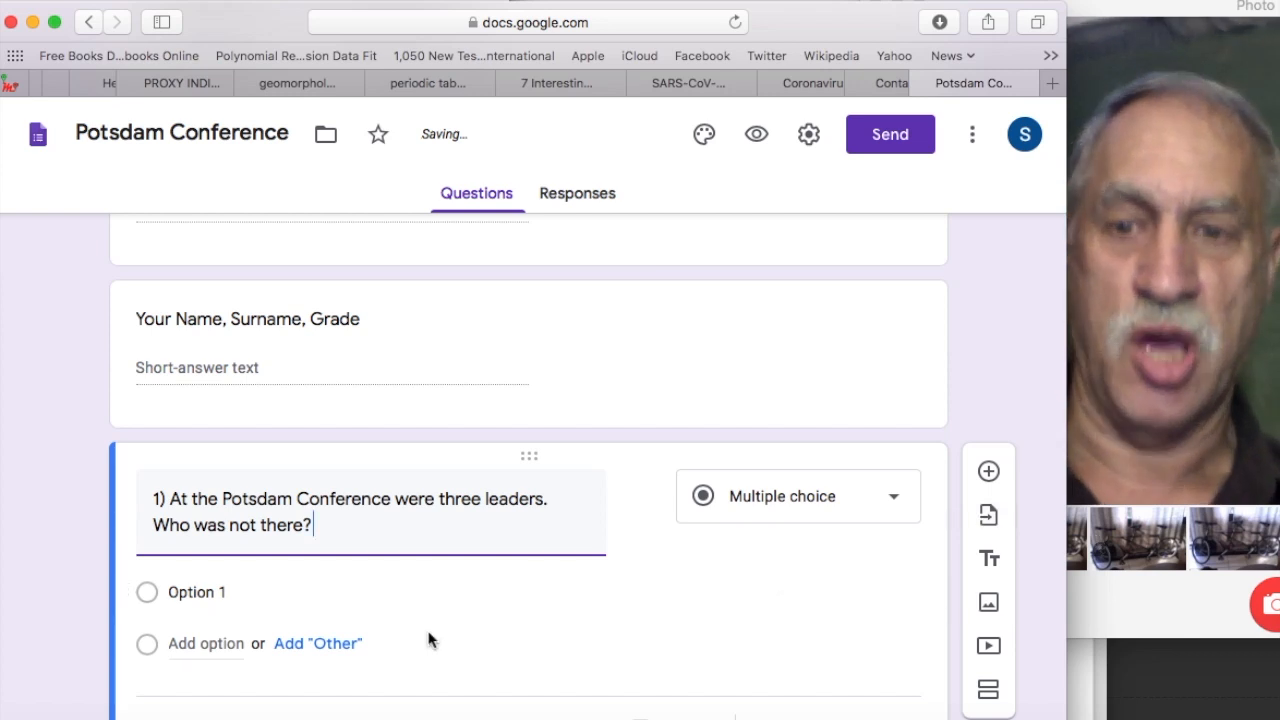
Enter "Churchill" and "Roosevelt" as the first two answer options of question 1.
{"action": "left_click", "coordinate": [175, 595]}
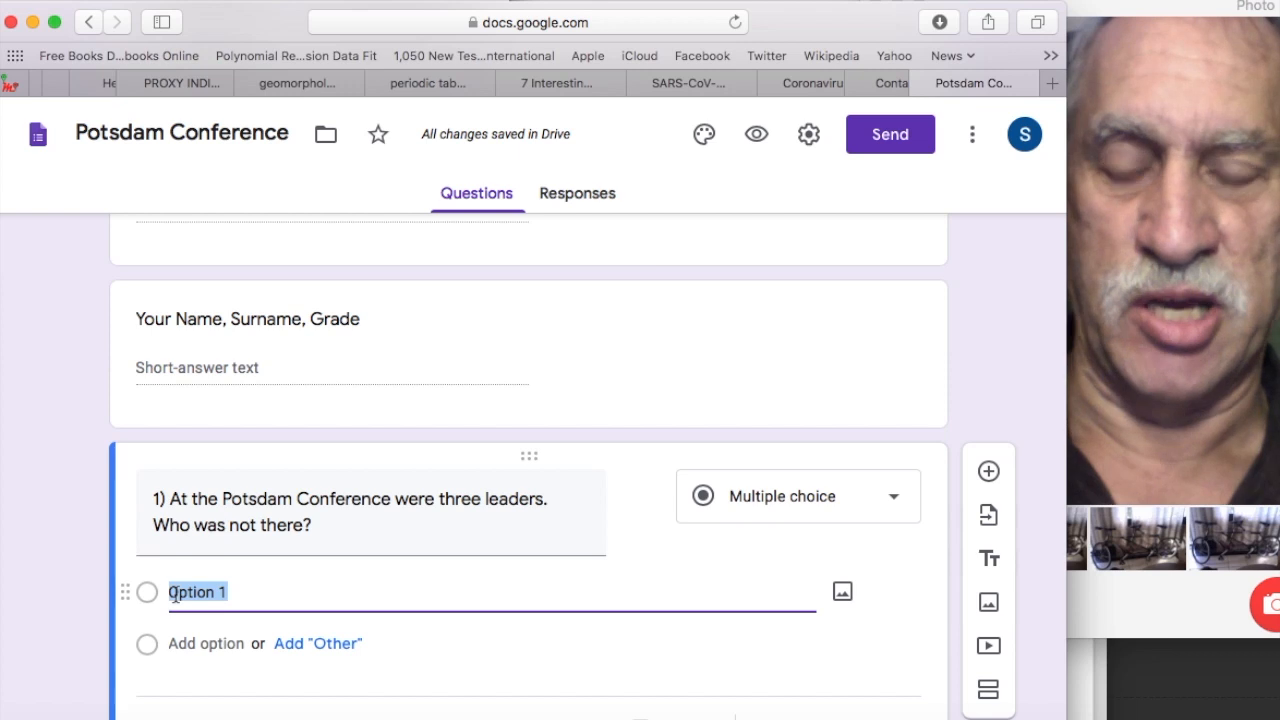
{"action": "type", "text": "Ch"}
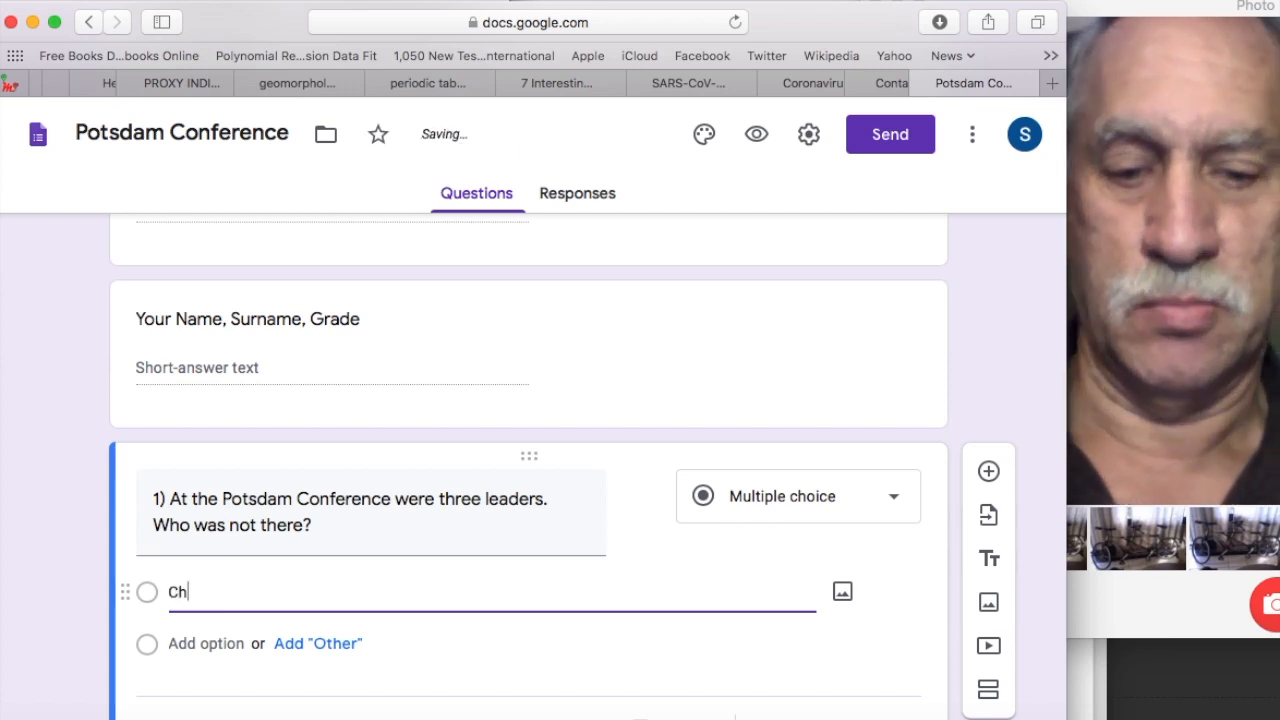
{"action": "type", "text": "urchi"}
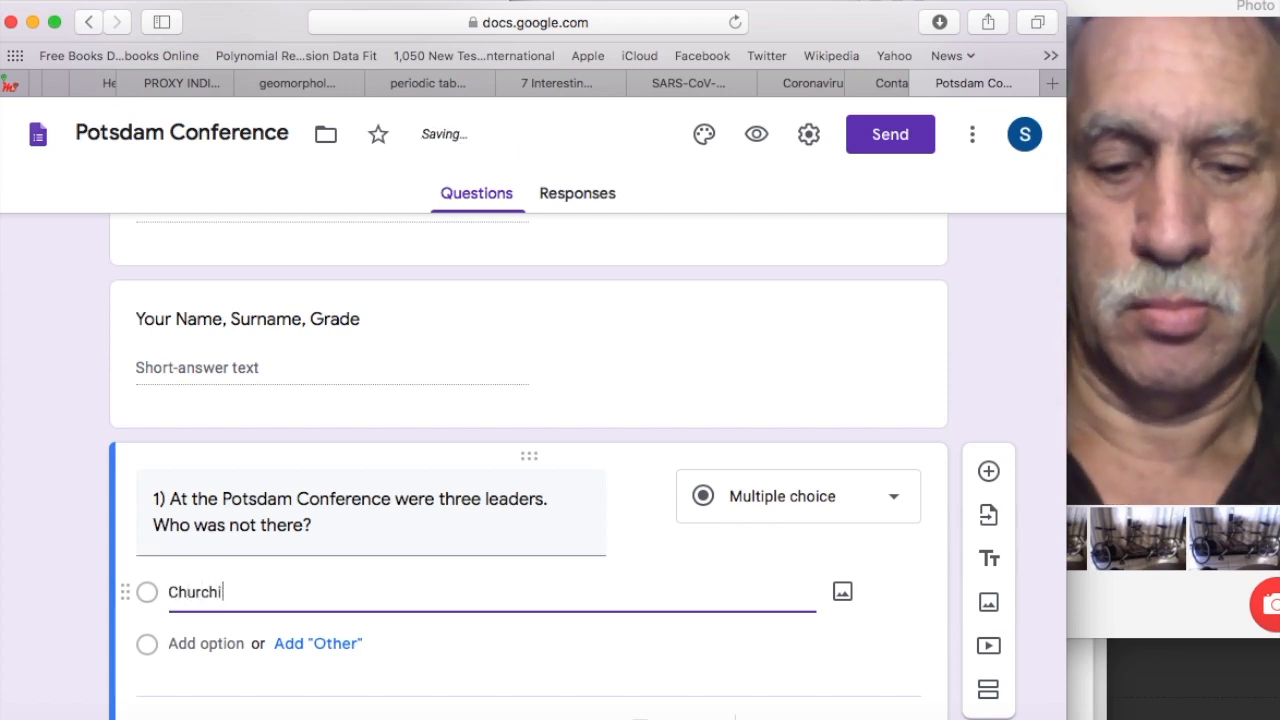
{"action": "type", "text": "ll"}
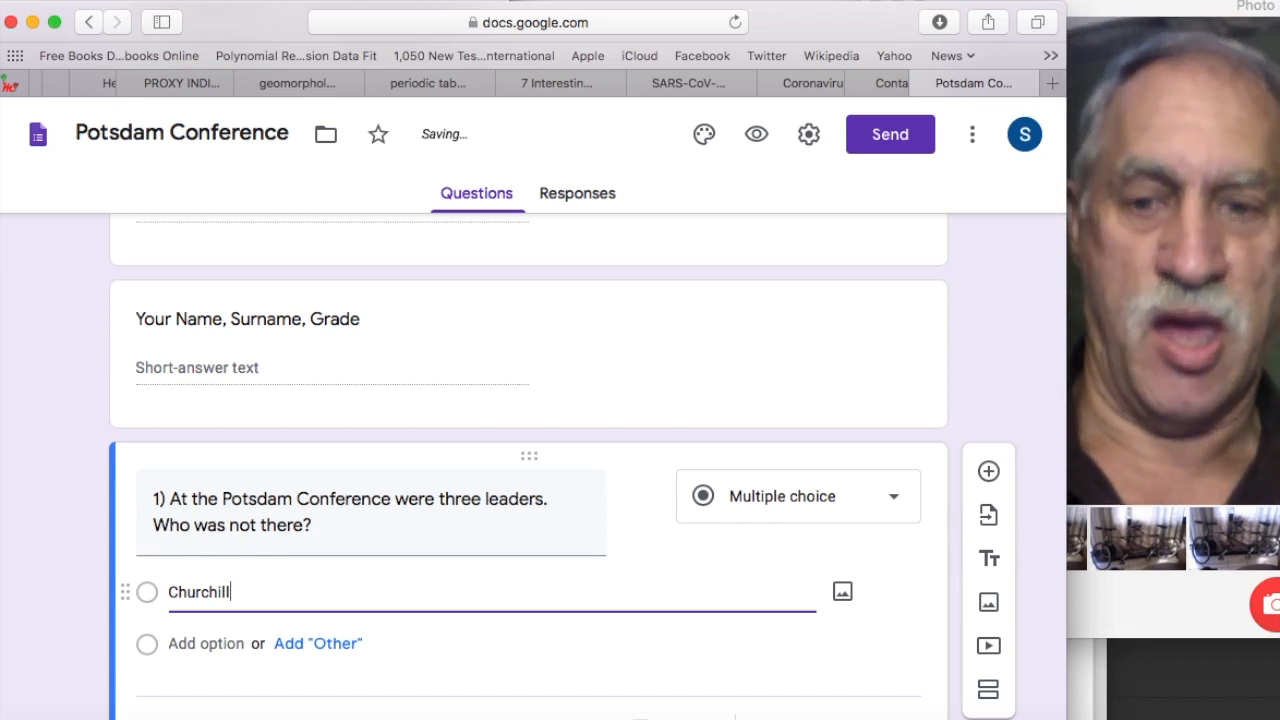
{"action": "left_click", "coordinate": [177, 643]}
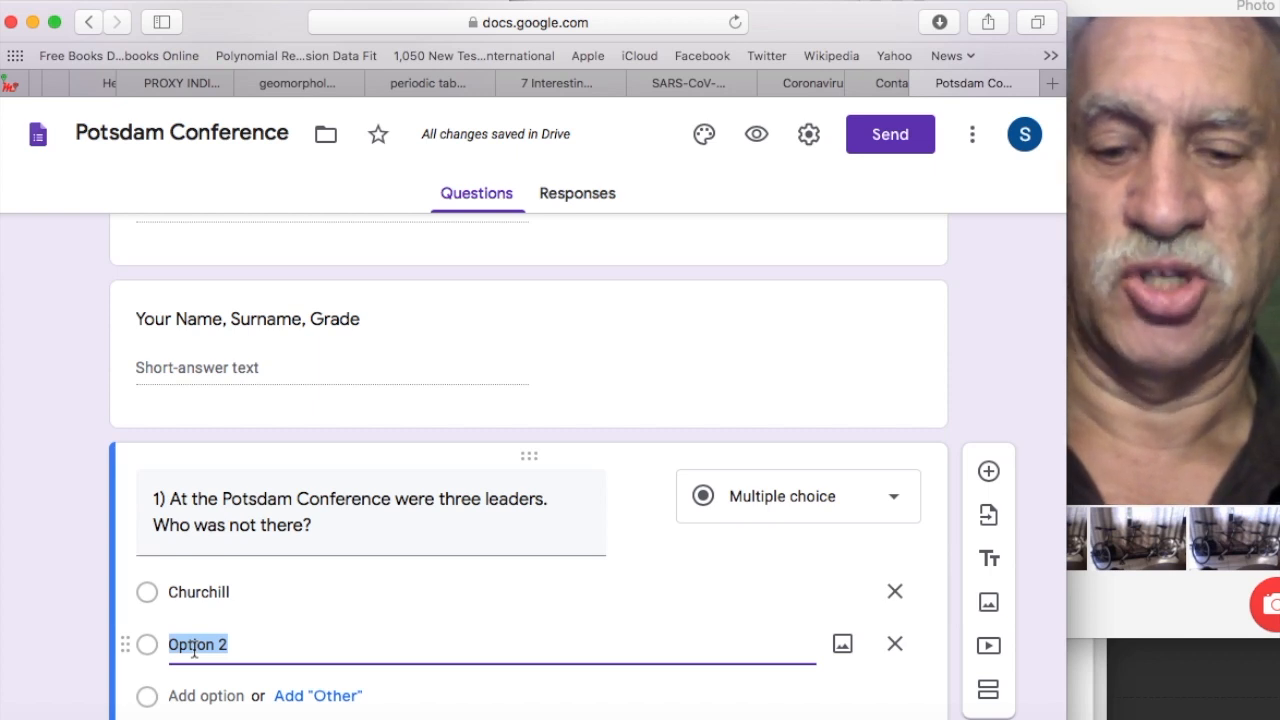
{"action": "type", "text": "Roos"}
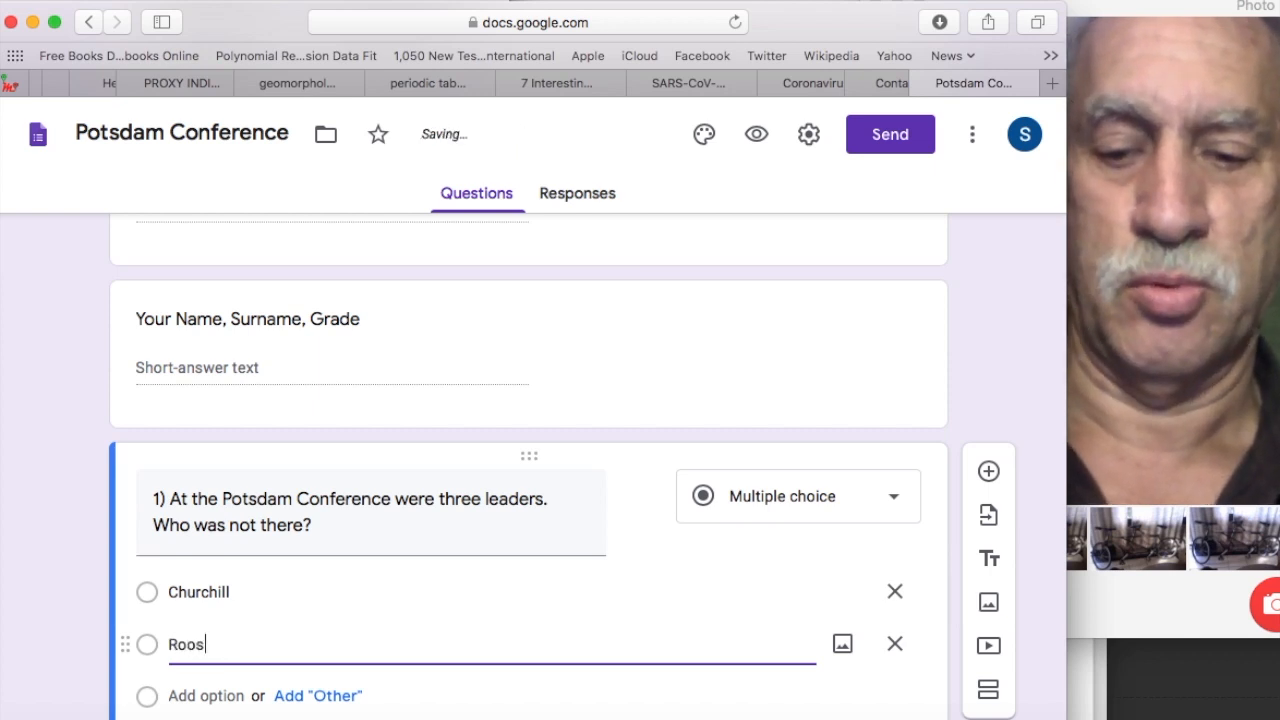
{"action": "type", "text": "evel"}
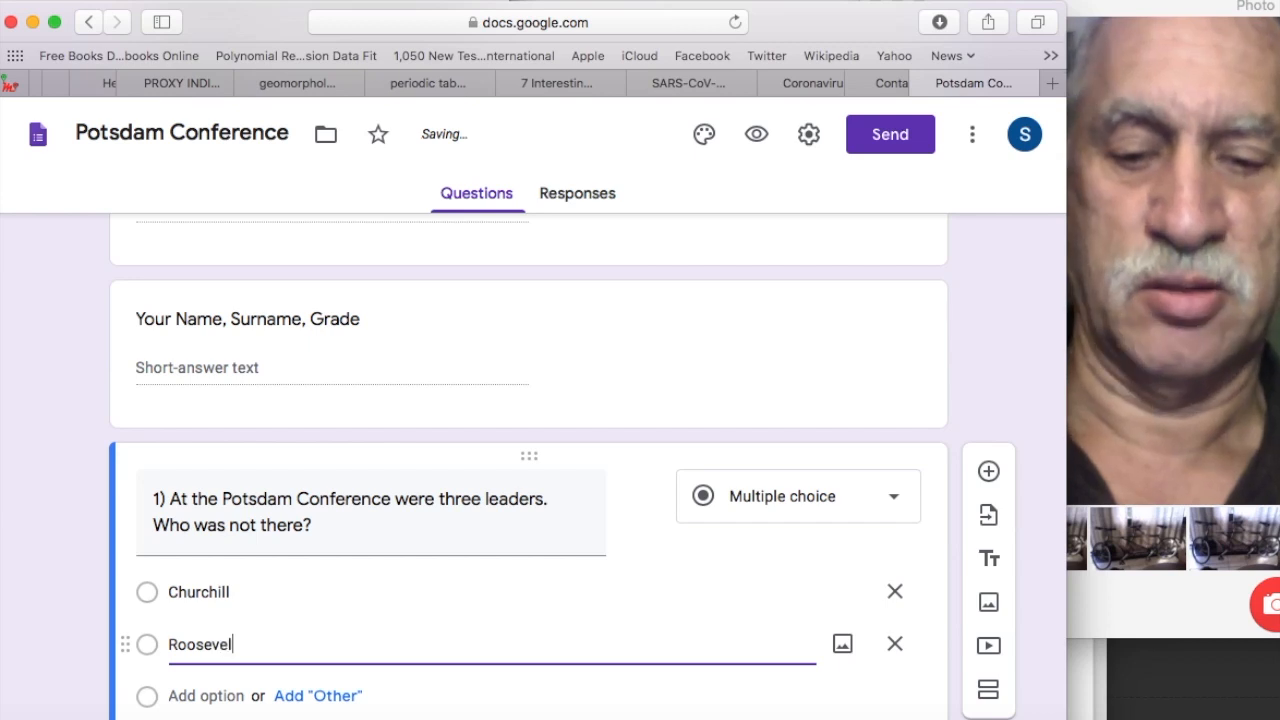
{"action": "type", "text": "dt"}
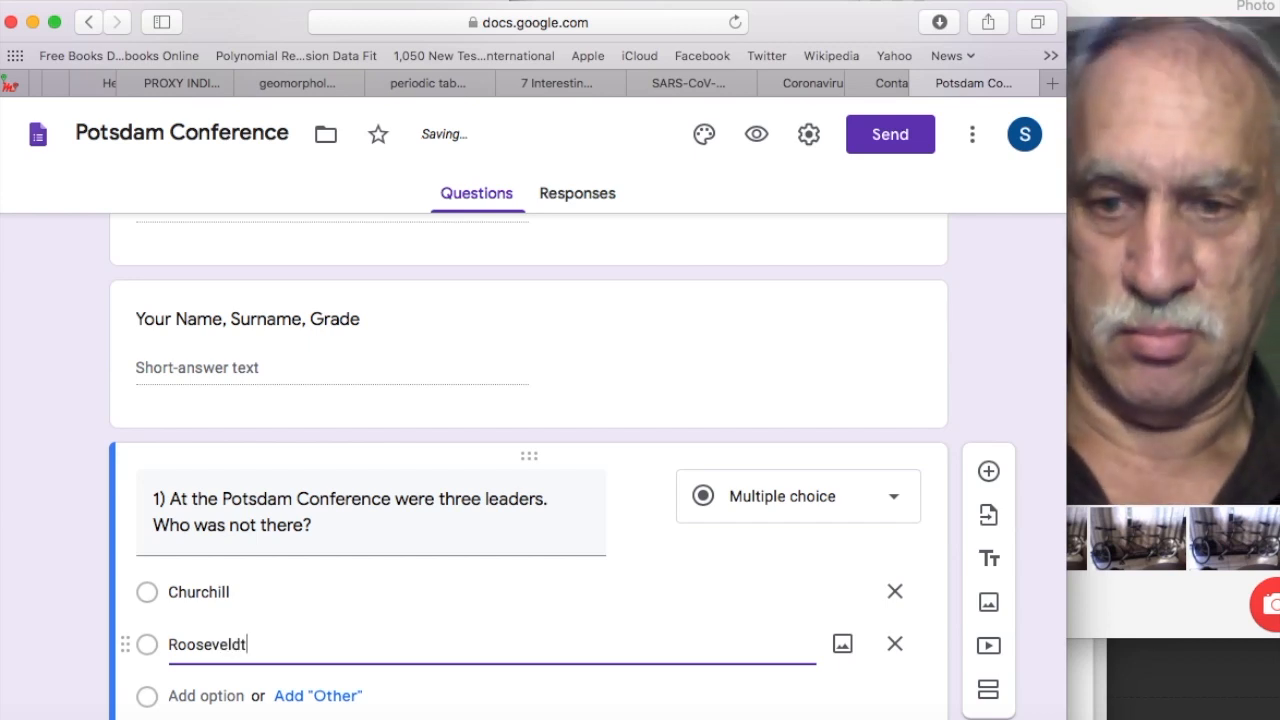
{"action": "key", "text": "BackSpace"}
{"action": "key", "text": "BackSpace"}
{"action": "type", "text": "t"}
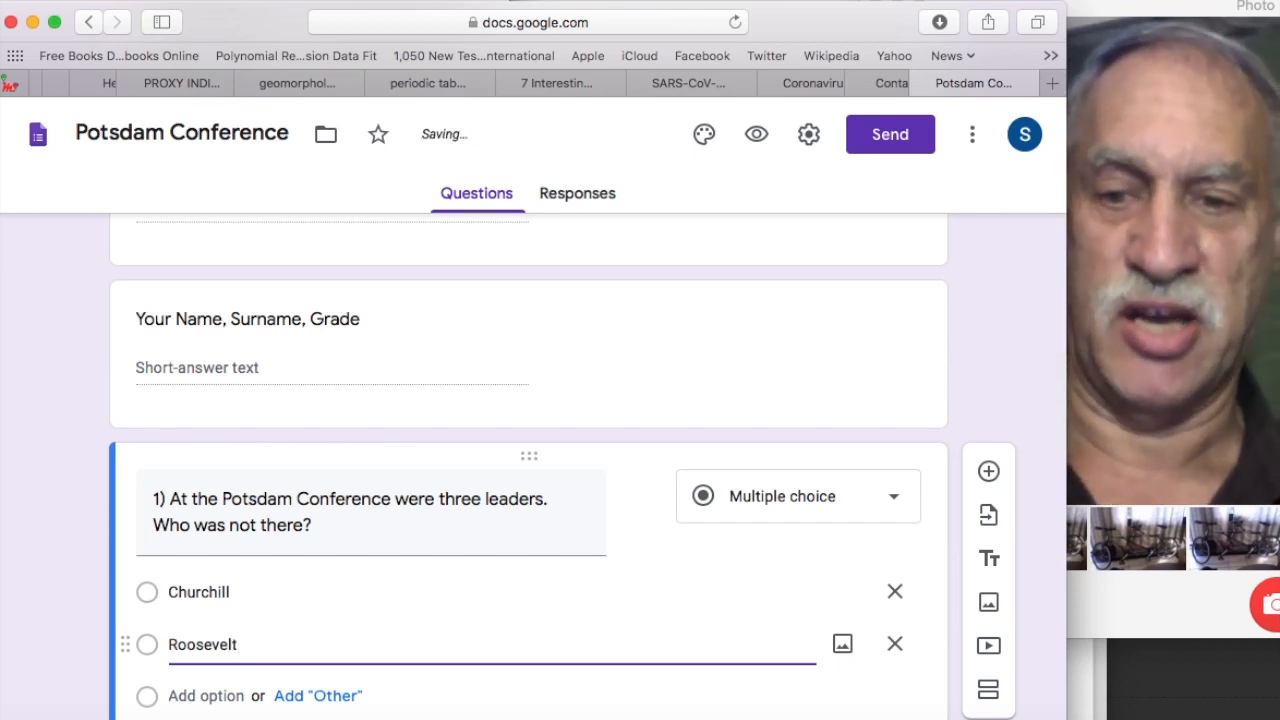
Add "Truman" and "Stalin" as the third and fourth options of question 1, and insert a blank question below it.
{"action": "left_click", "coordinate": [191, 696]}
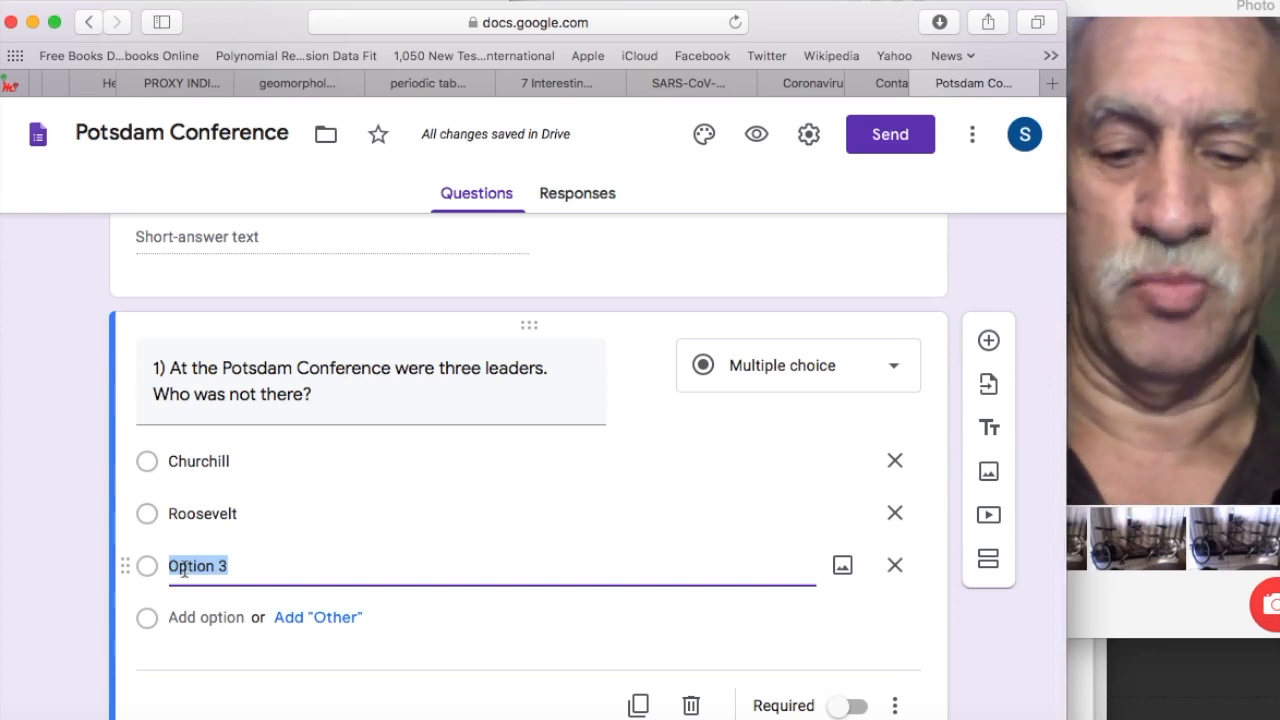
{"action": "type", "text": "Trum"}
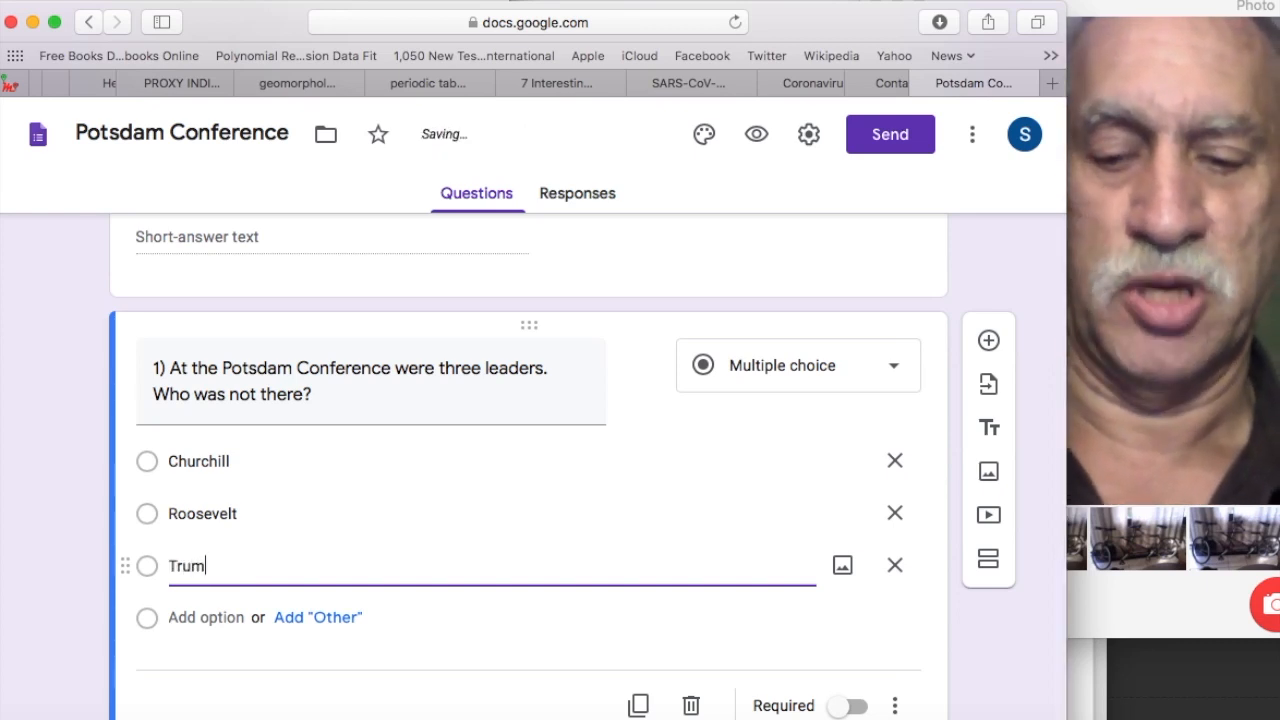
{"action": "type", "text": "an"}
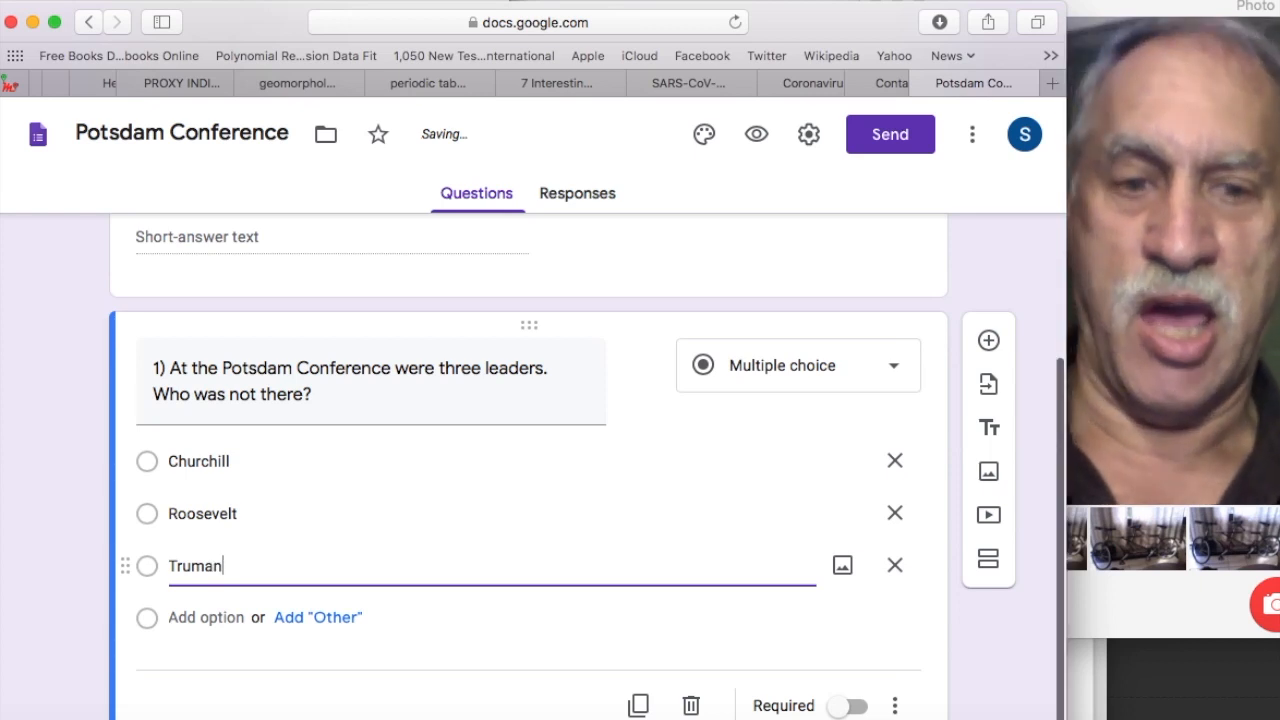
{"action": "left_click", "coordinate": [181, 617]}
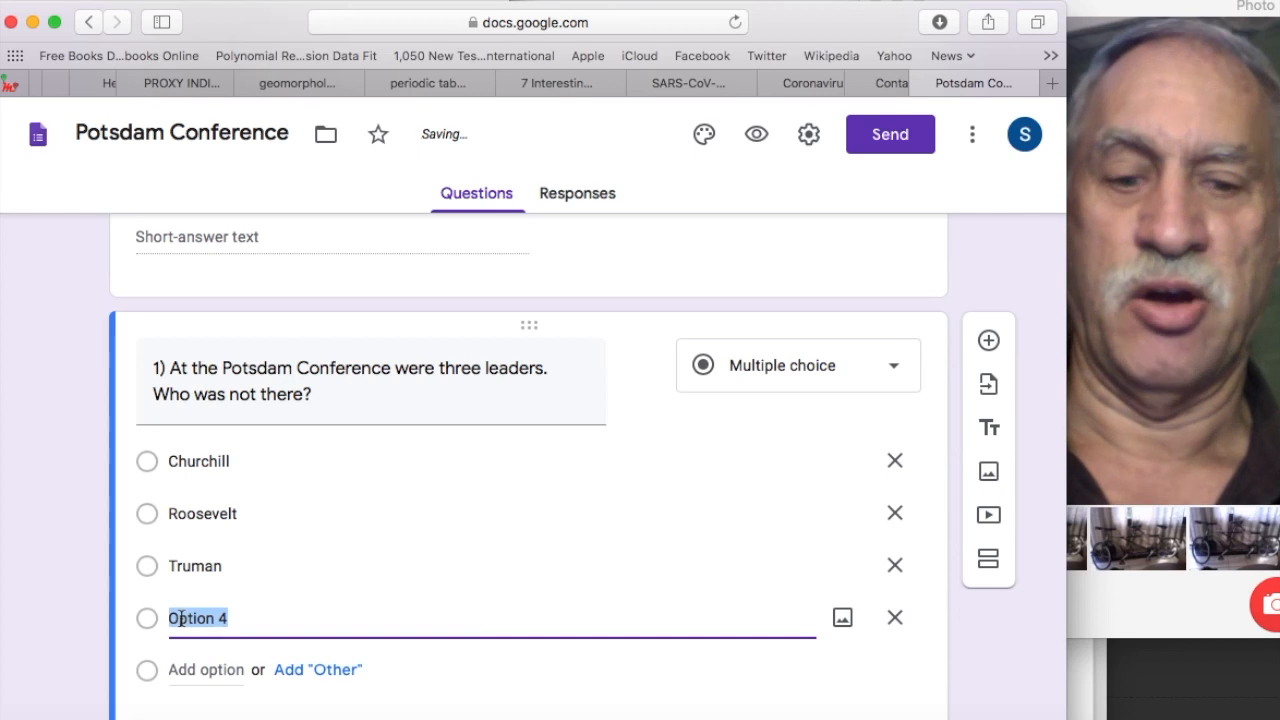
{"action": "type", "text": "S"}
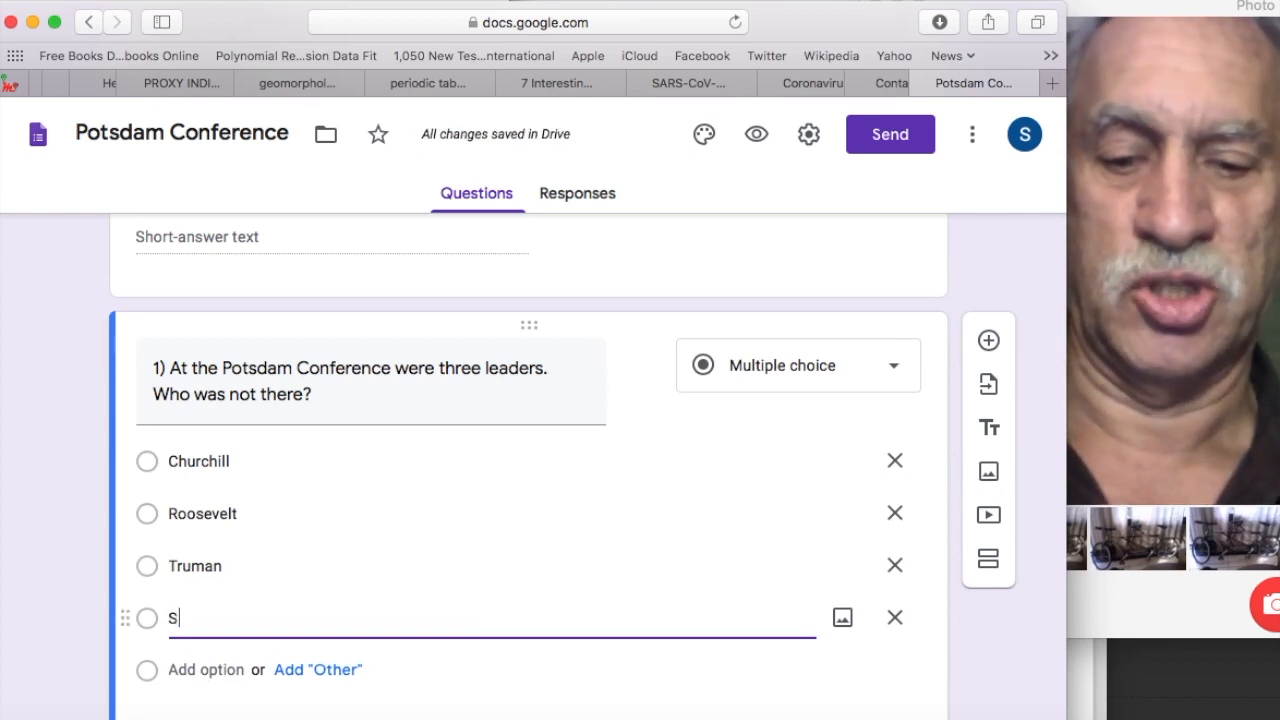
{"action": "type", "text": "talin"}
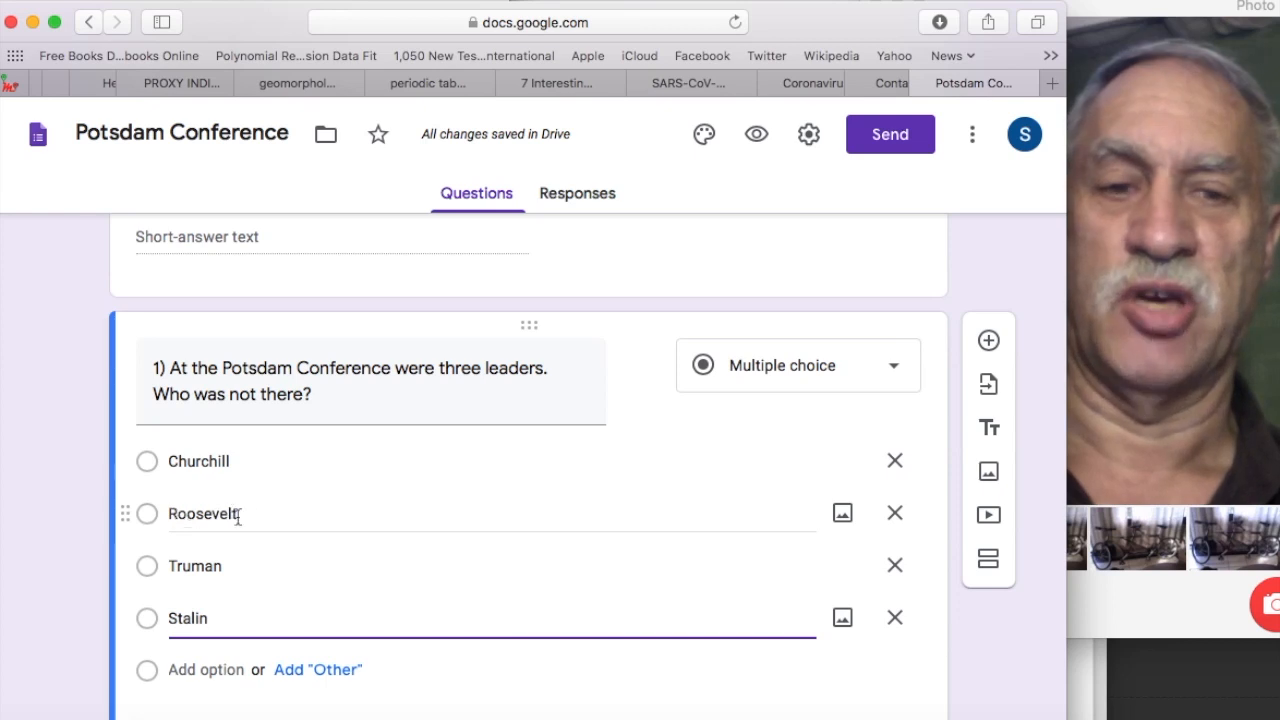
{"action": "left_click", "coordinate": [989, 345]}
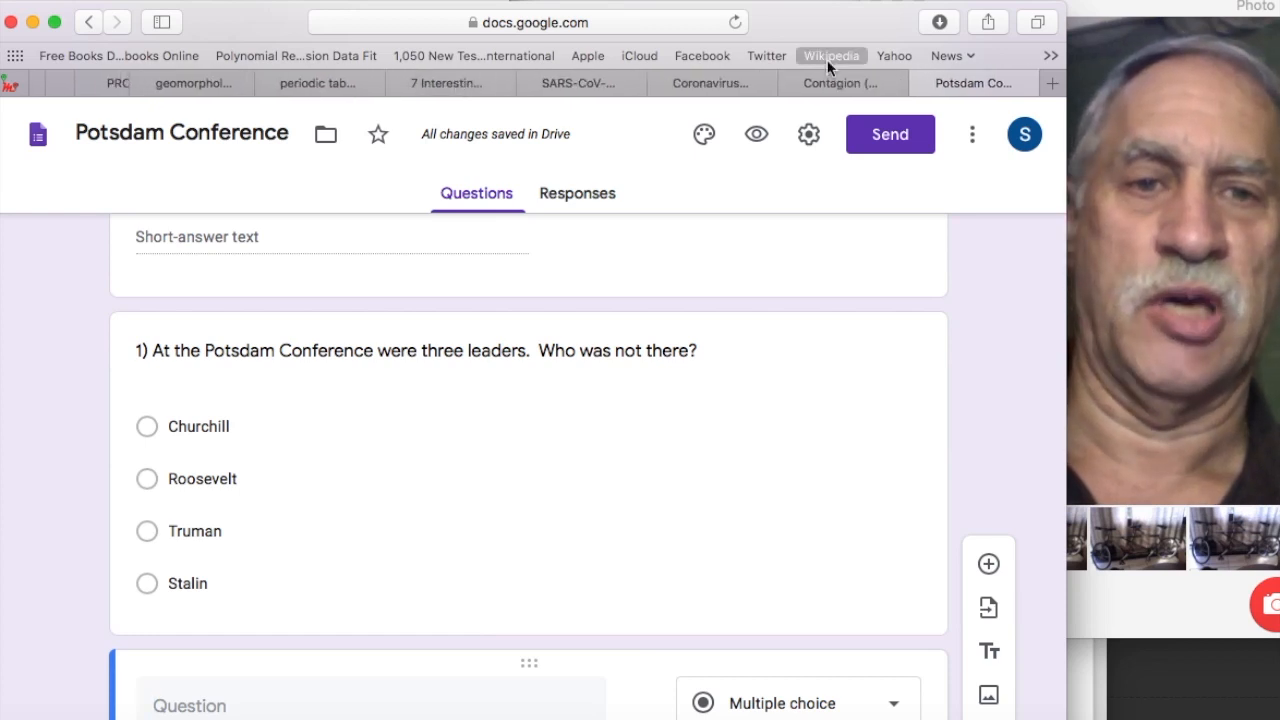
Switch to the "Grade nine 3" YouTube video, play it from 0:39, and pause it at 1:03.
{"action": "left_click", "coordinate": [611, 81]}
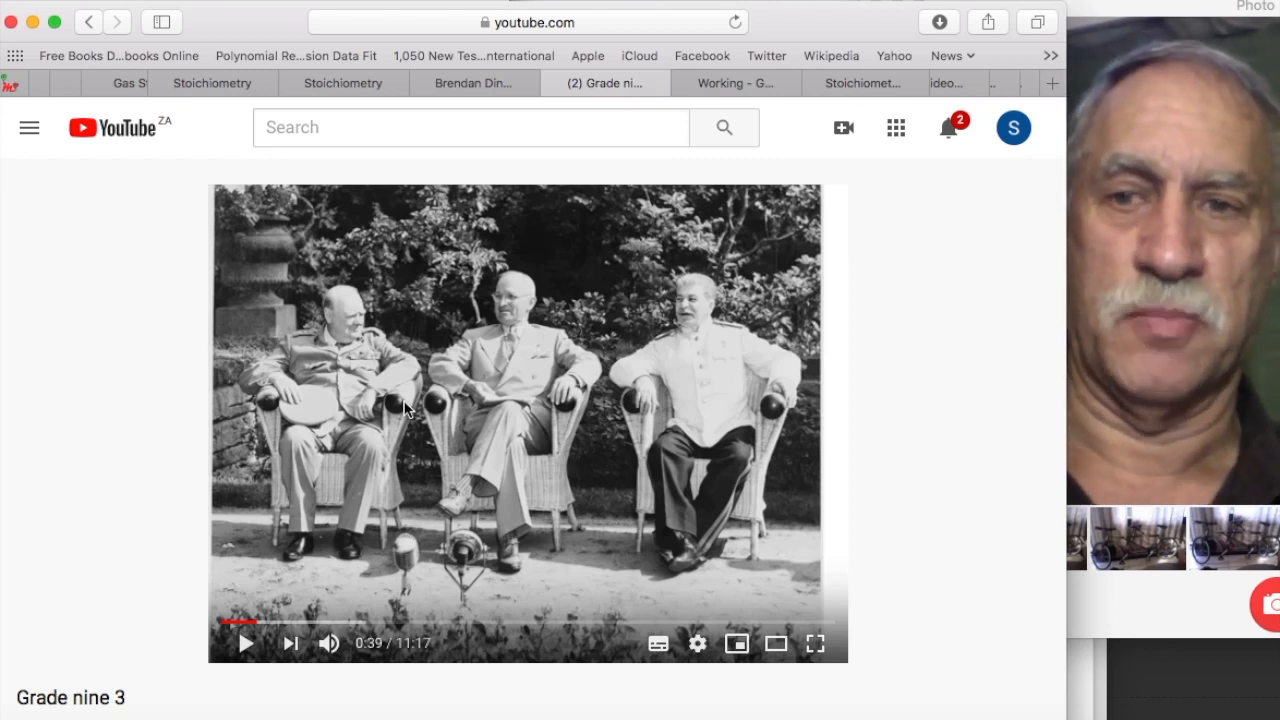
{"action": "left_click", "coordinate": [405, 410]}
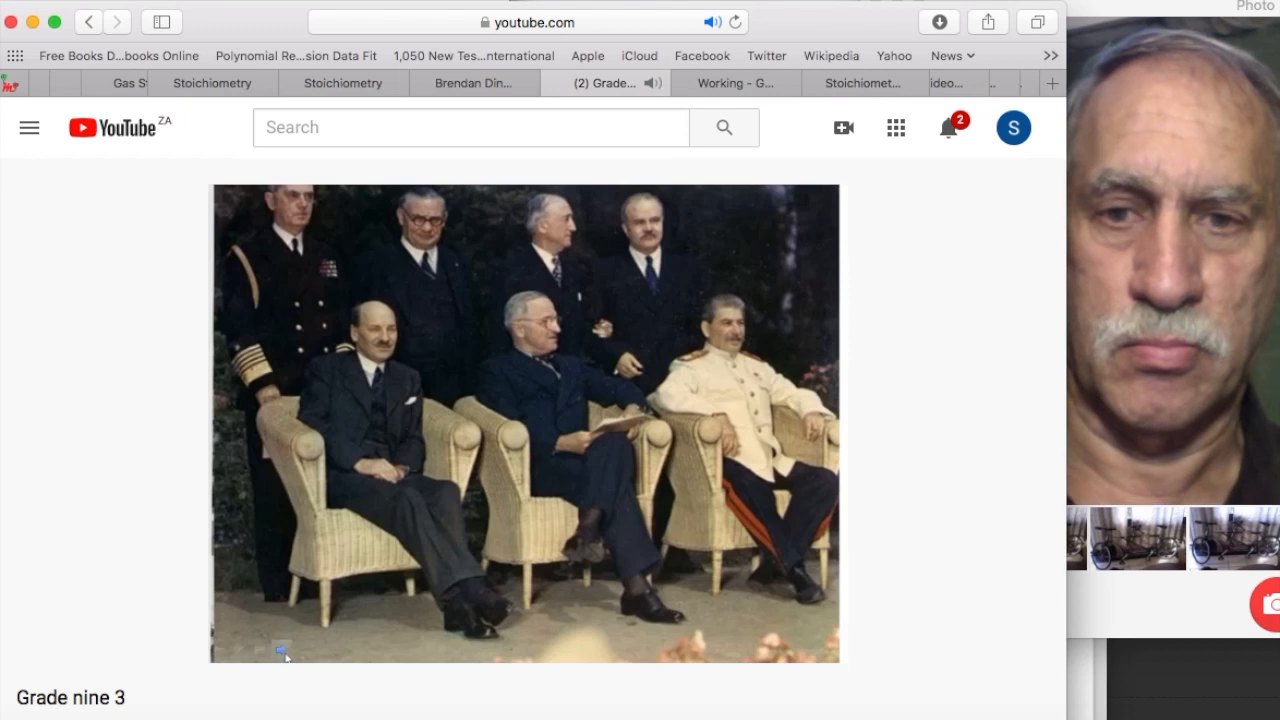
{"action": "key", "text": "space"}
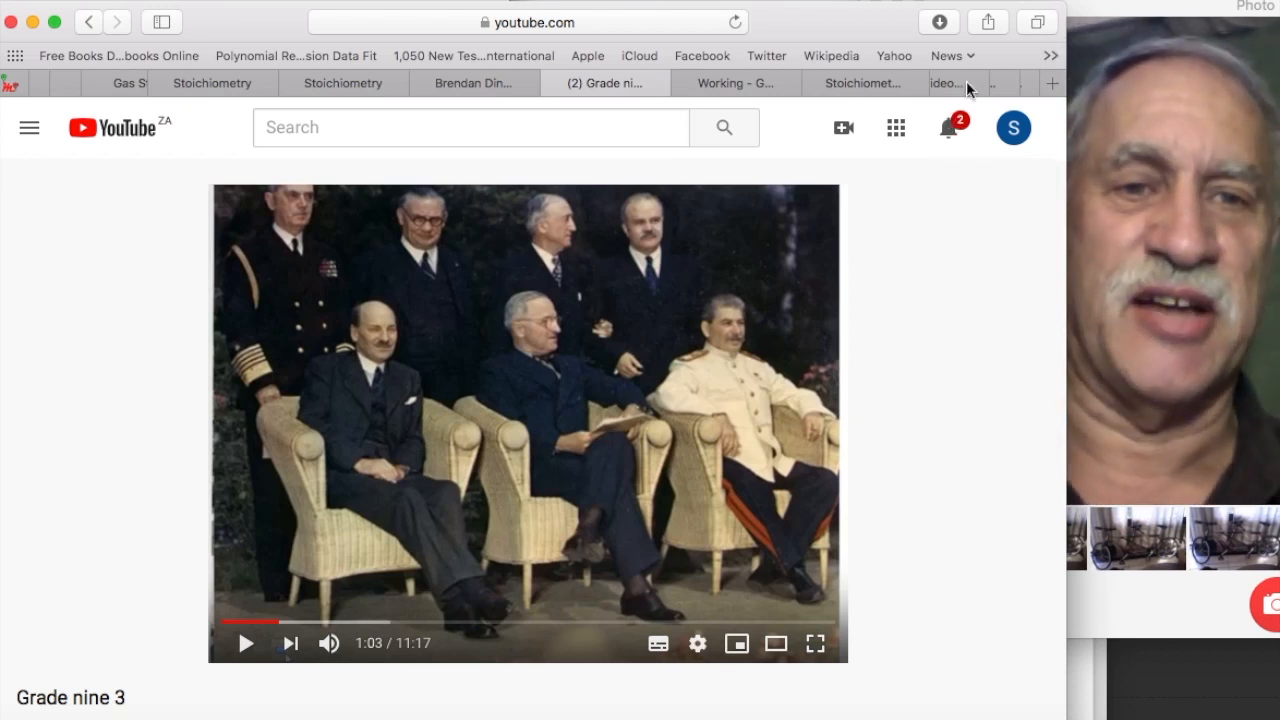
Switch back to the "Potsdam Conference" form and go to the blank question below question 1.
{"action": "scroll", "coordinate": [966, 84], "scroll_direction": "right", "scroll_amount": 5}
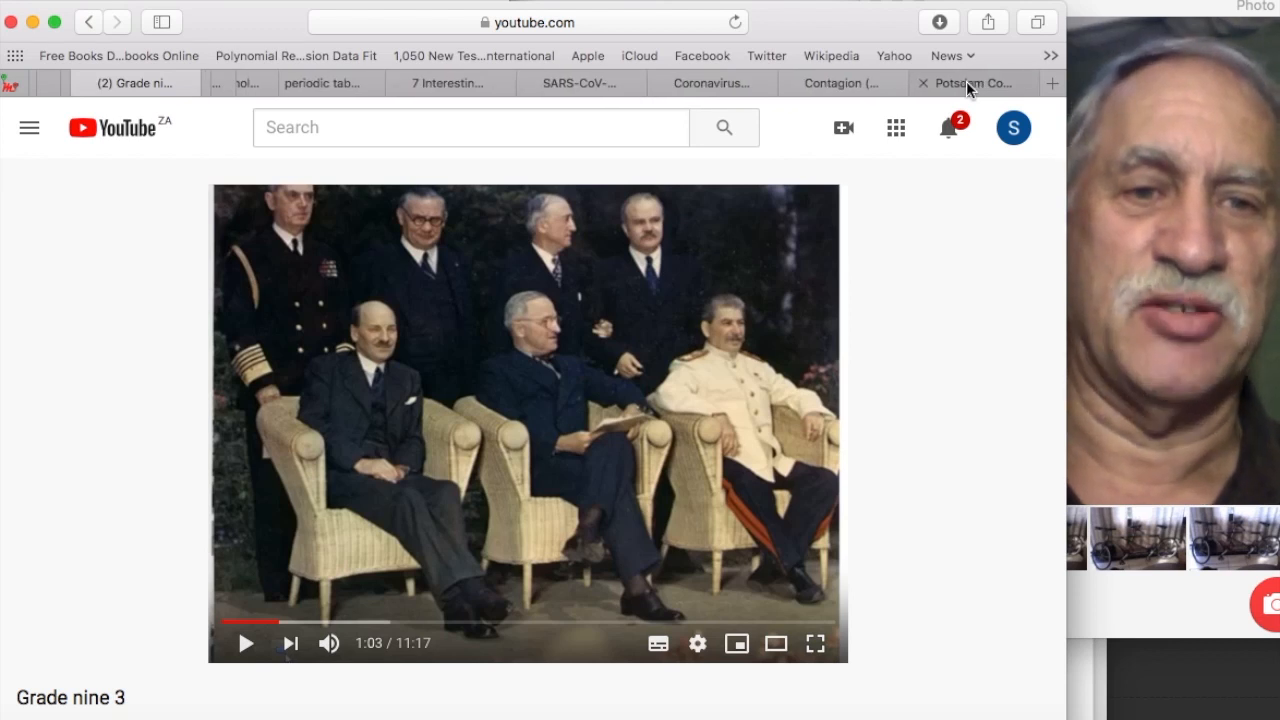
{"action": "left_click", "coordinate": [966, 82]}
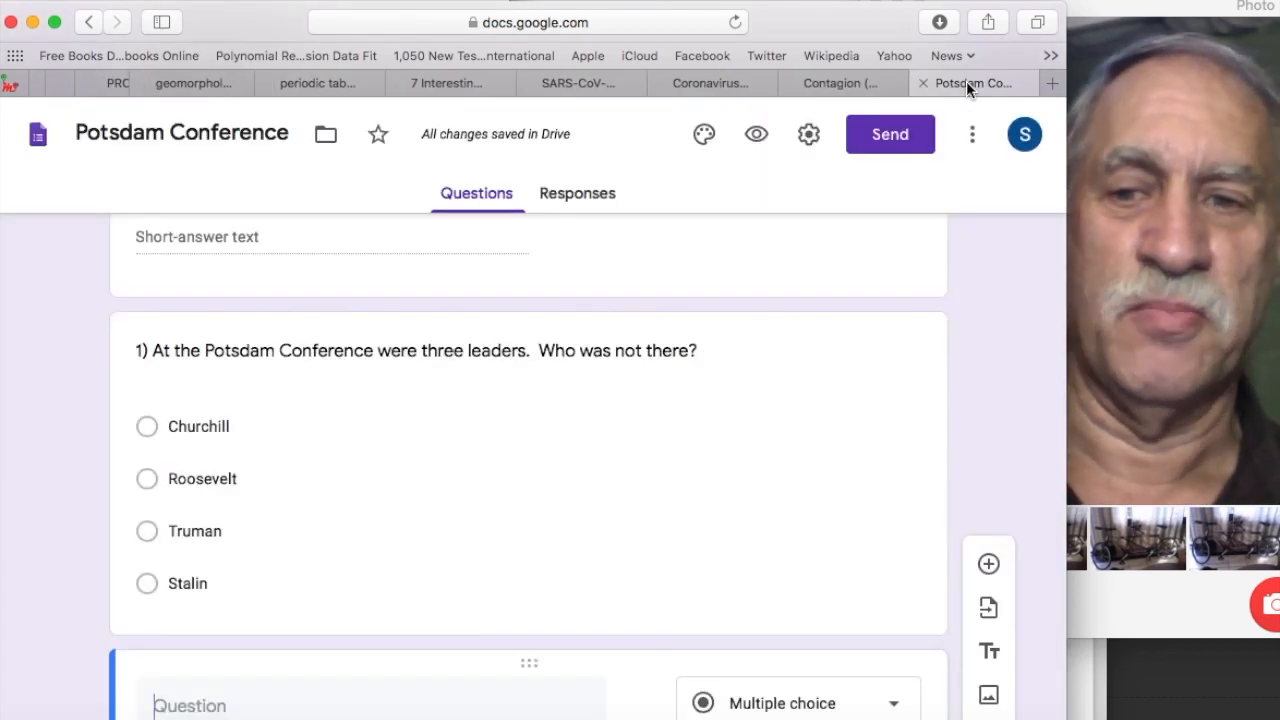
{"action": "scroll", "coordinate": [504, 411], "scroll_direction": "down", "scroll_amount": 3}
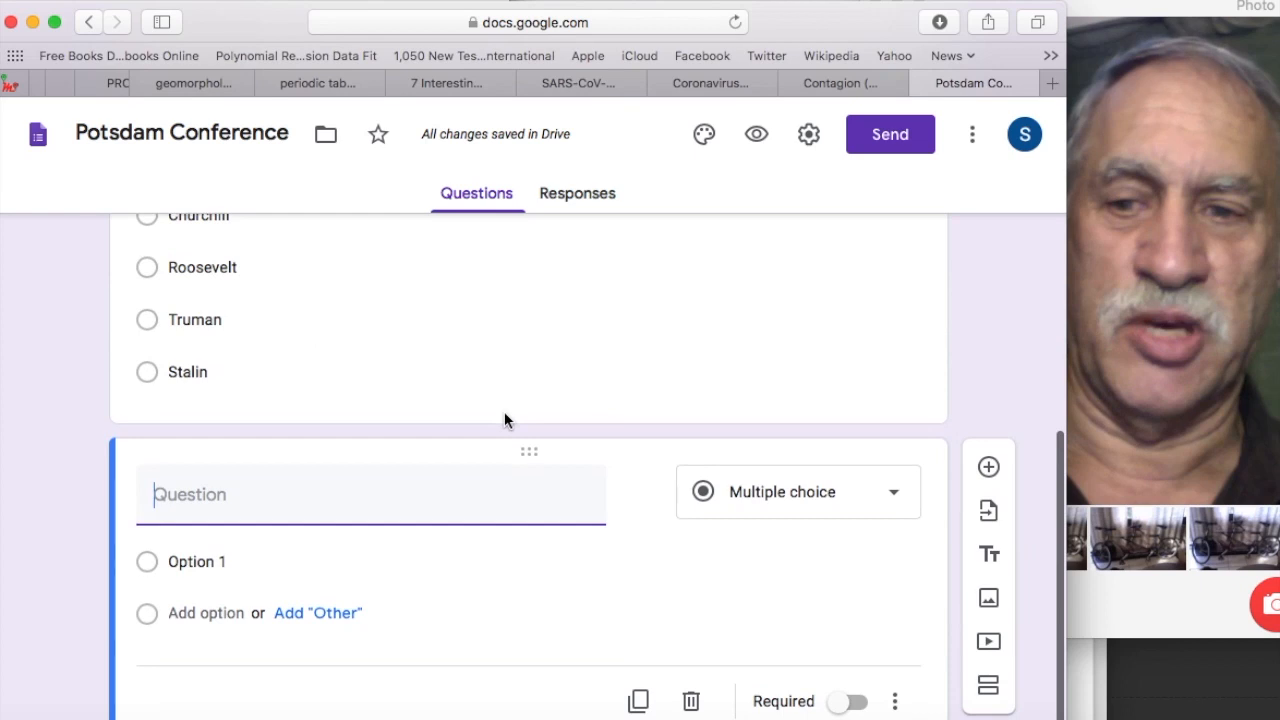
{"action": "scroll", "coordinate": [314, 491], "scroll_direction": "up", "scroll_amount": 3}
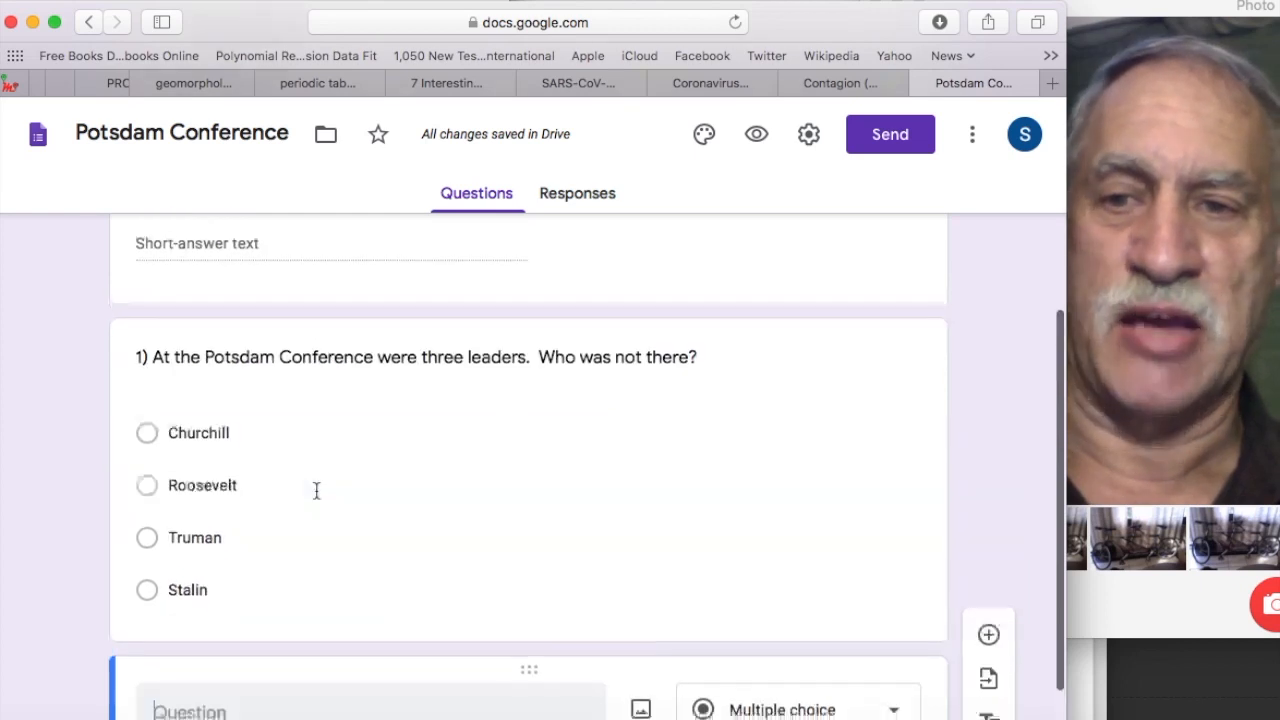
{"action": "scroll", "coordinate": [334, 549], "scroll_direction": "down", "scroll_amount": 3}
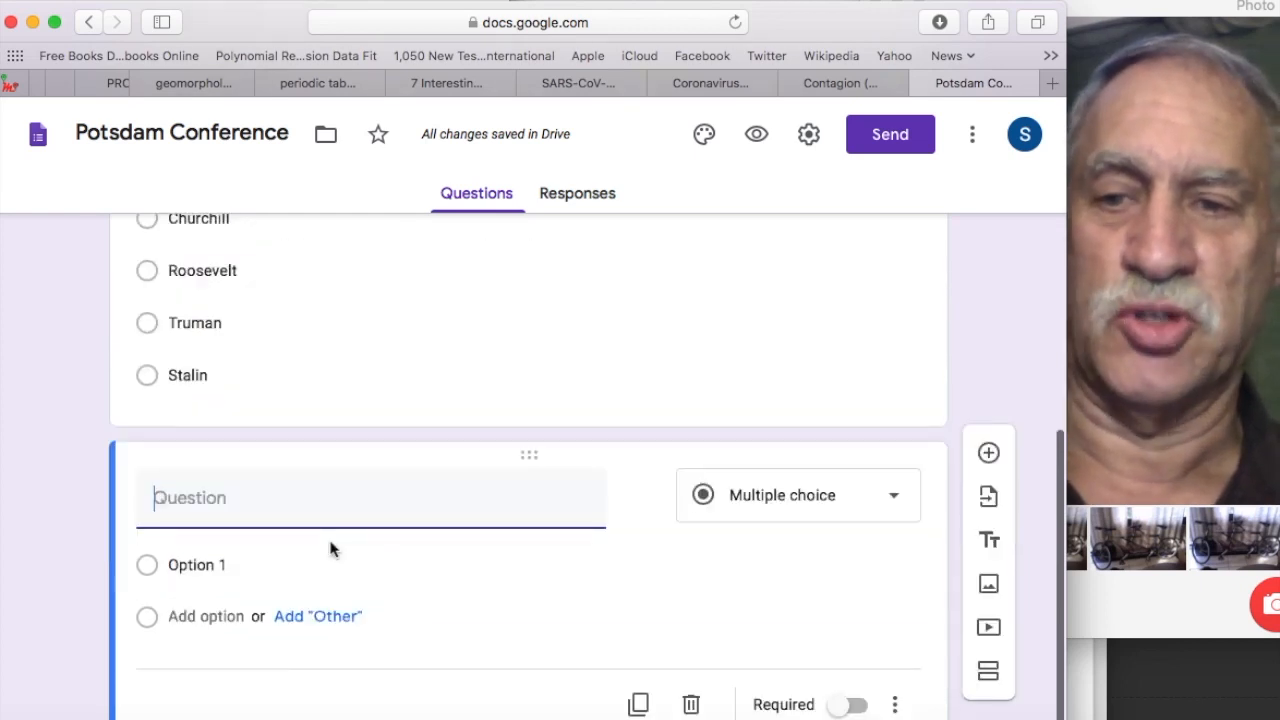
Enter "2) Later on at the Potsdam Conference, Who left and who took his place?" as the blank question's text.
{"action": "type", "text": "2)"}
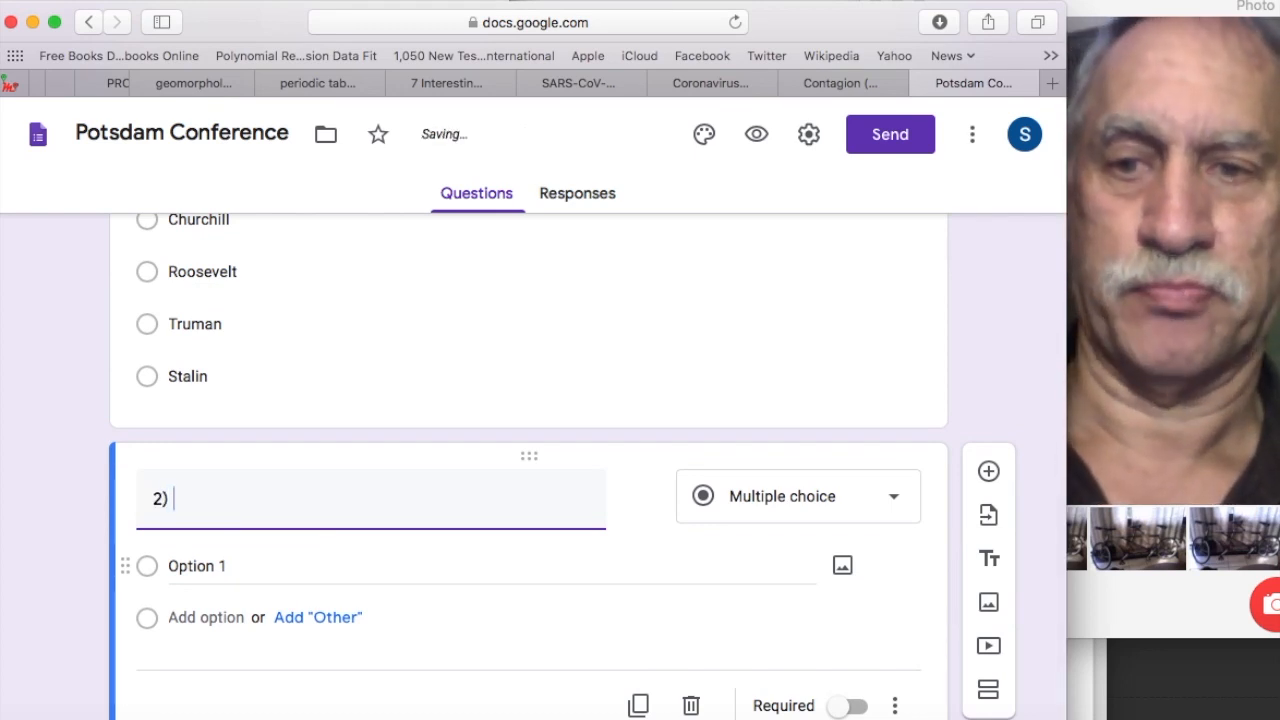
{"action": "type", "text": " L"}
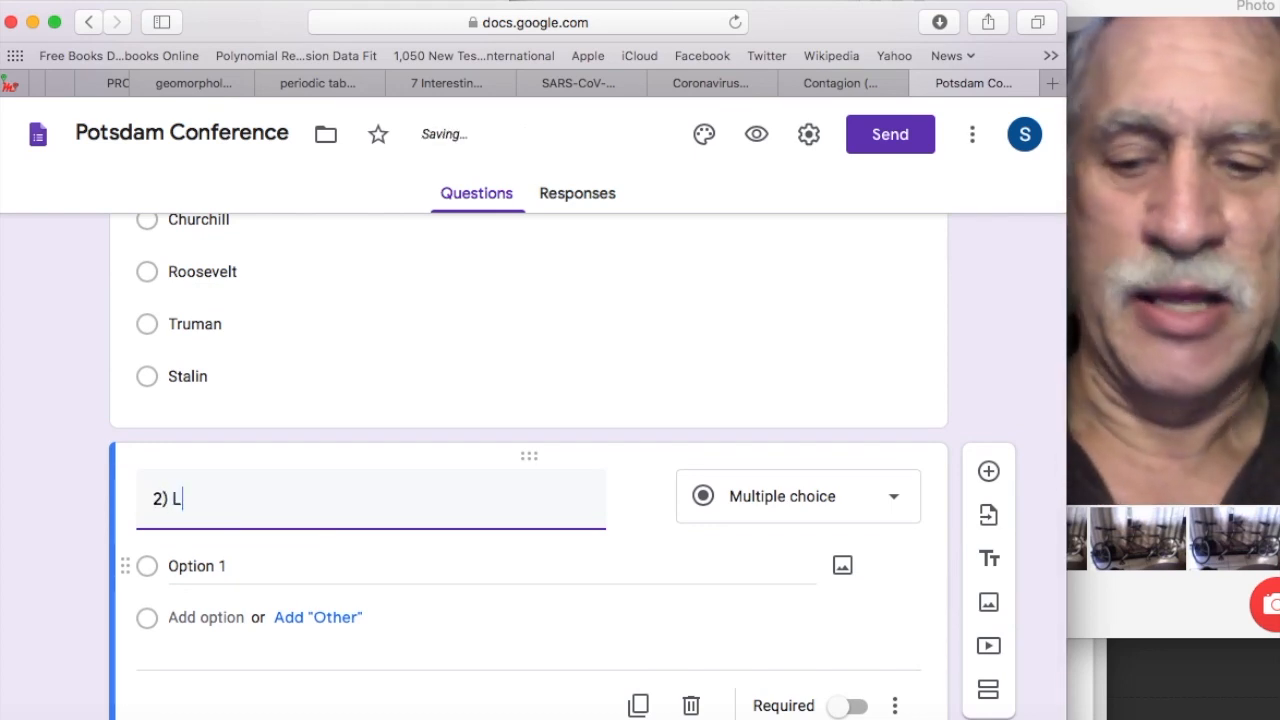
{"action": "type", "text": "ater on"}
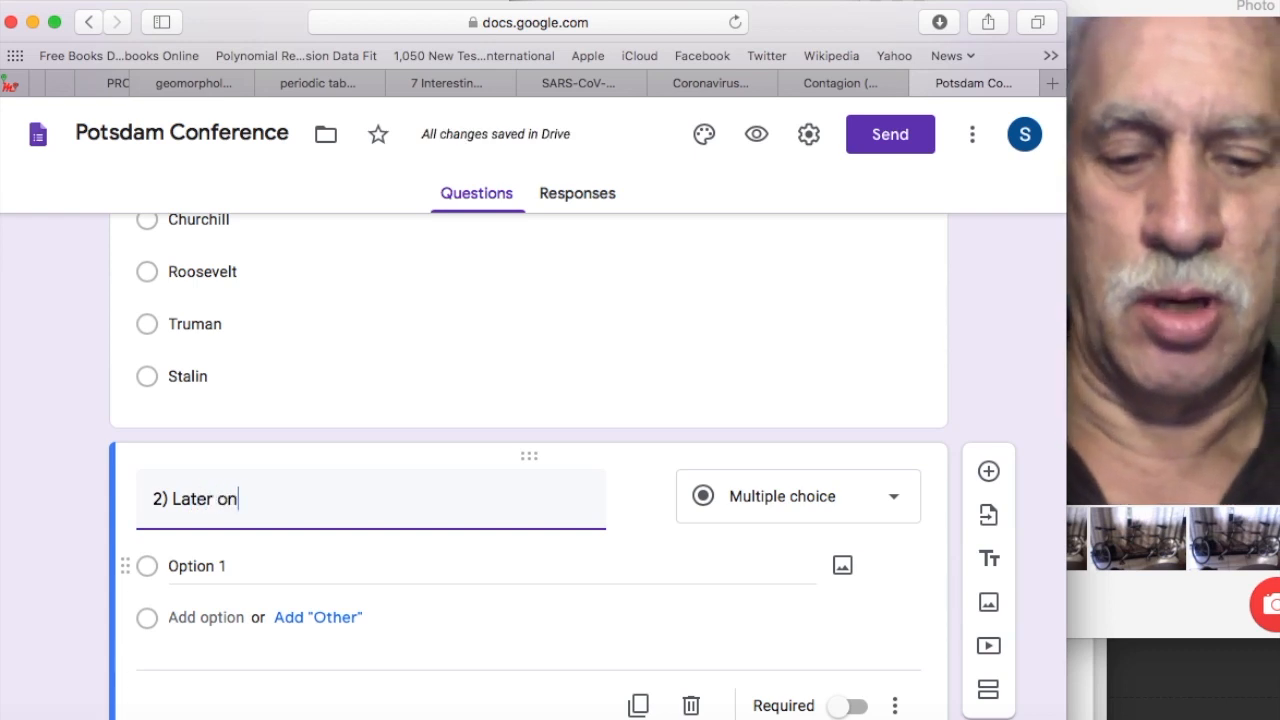
{"action": "type", "text": " at the "}
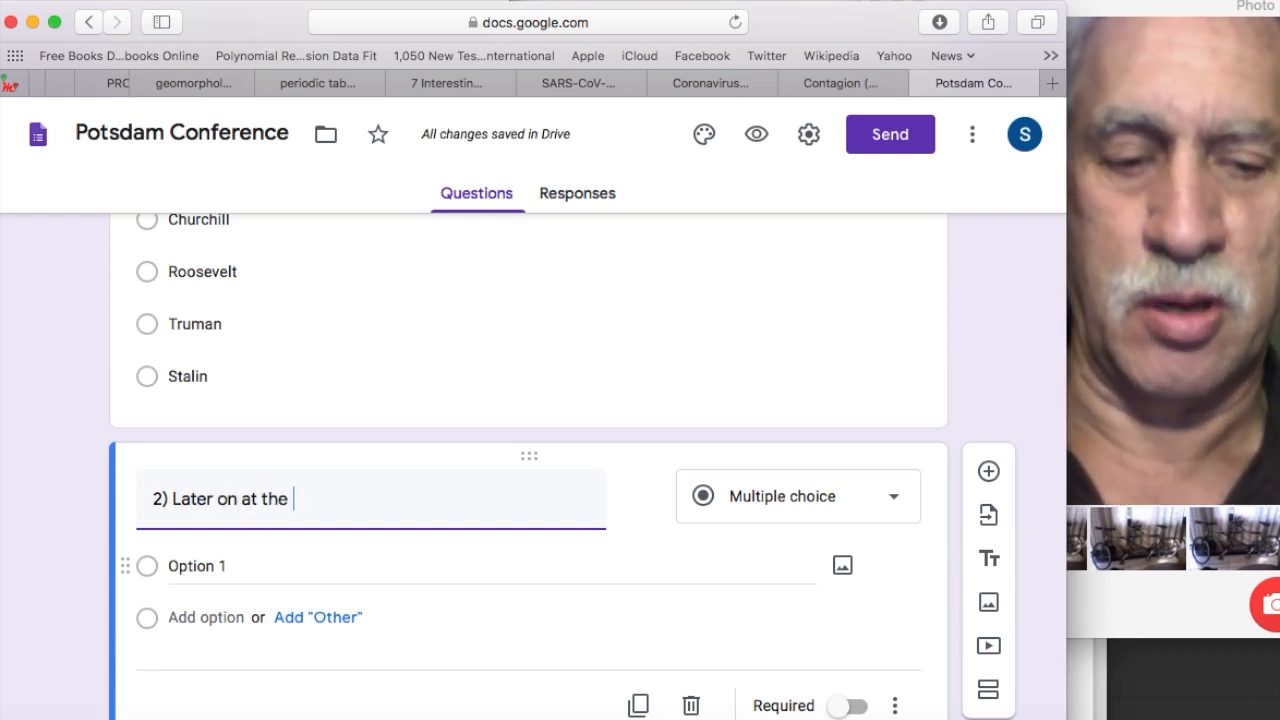
{"action": "type", "text": "Potsd"}
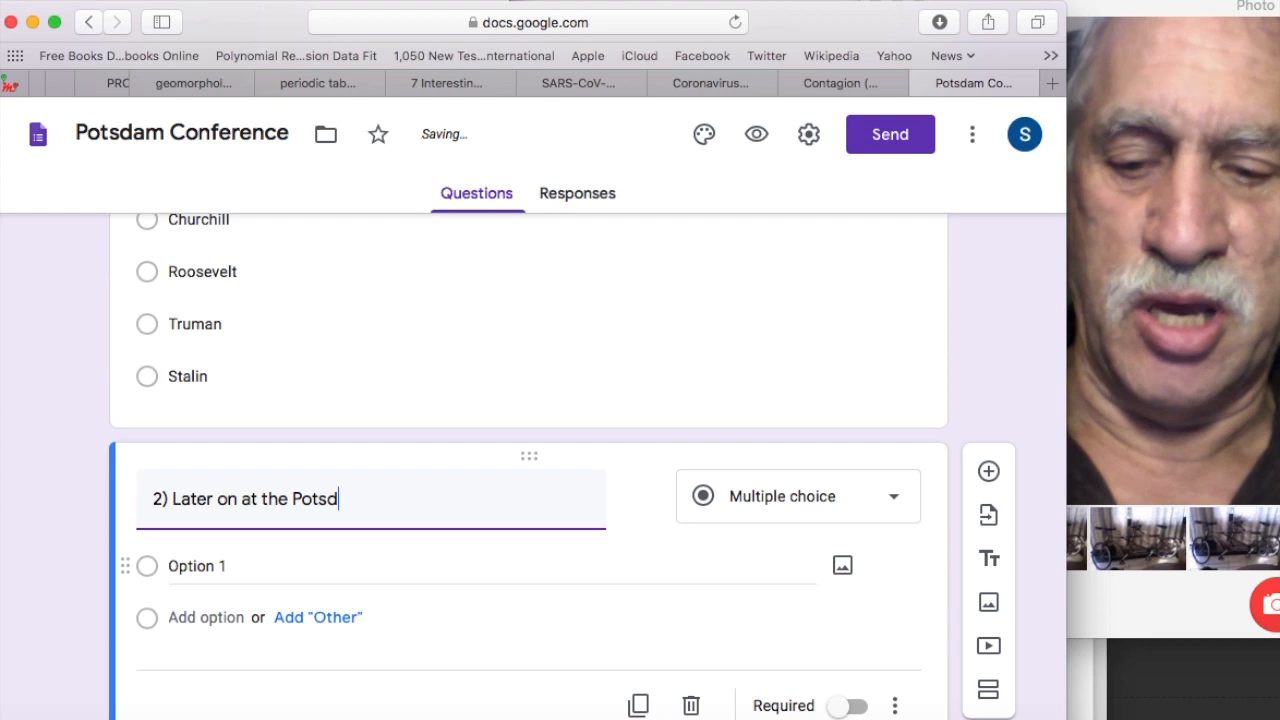
{"action": "type", "text": "am Con"}
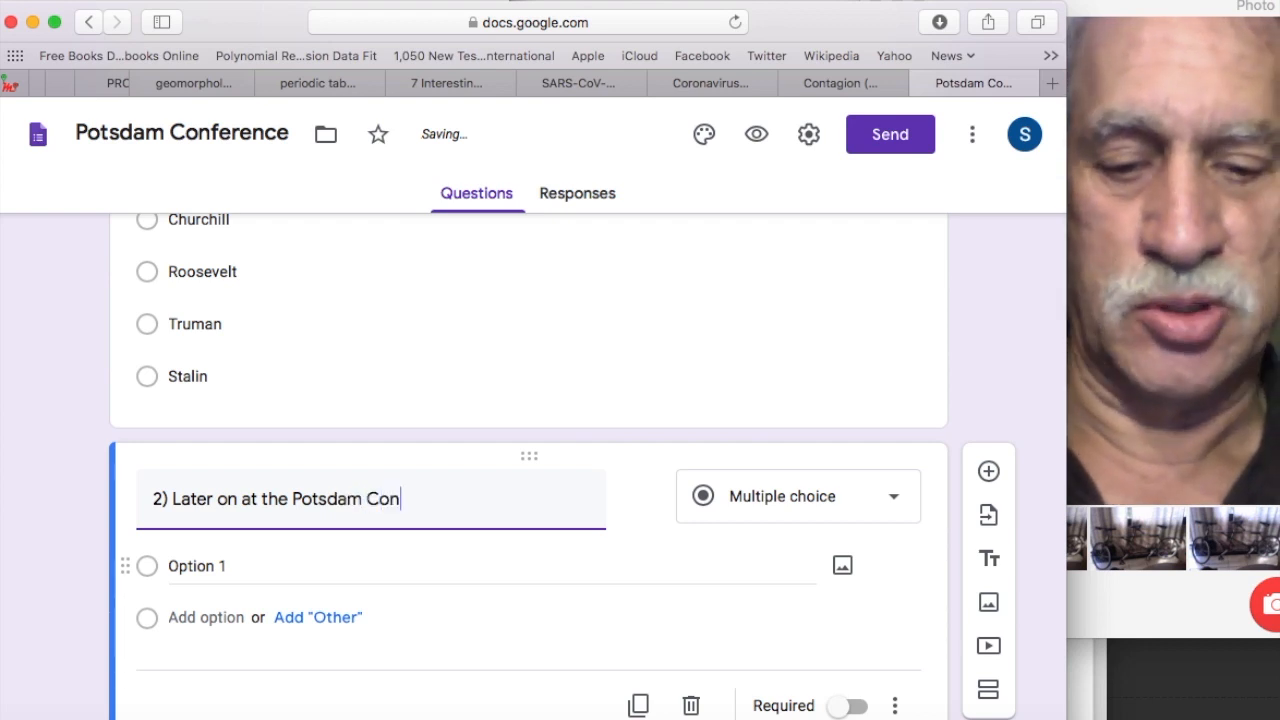
{"action": "type", "text": "feren"}
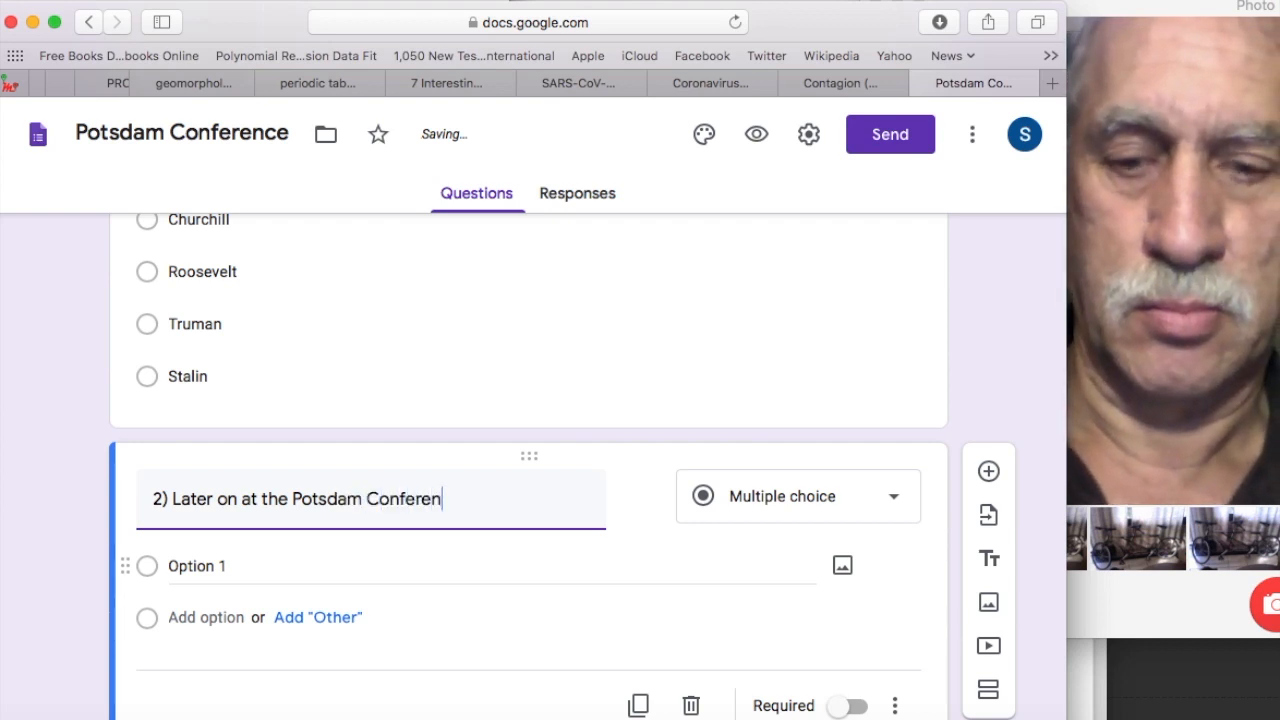
{"action": "type", "text": "ce, "}
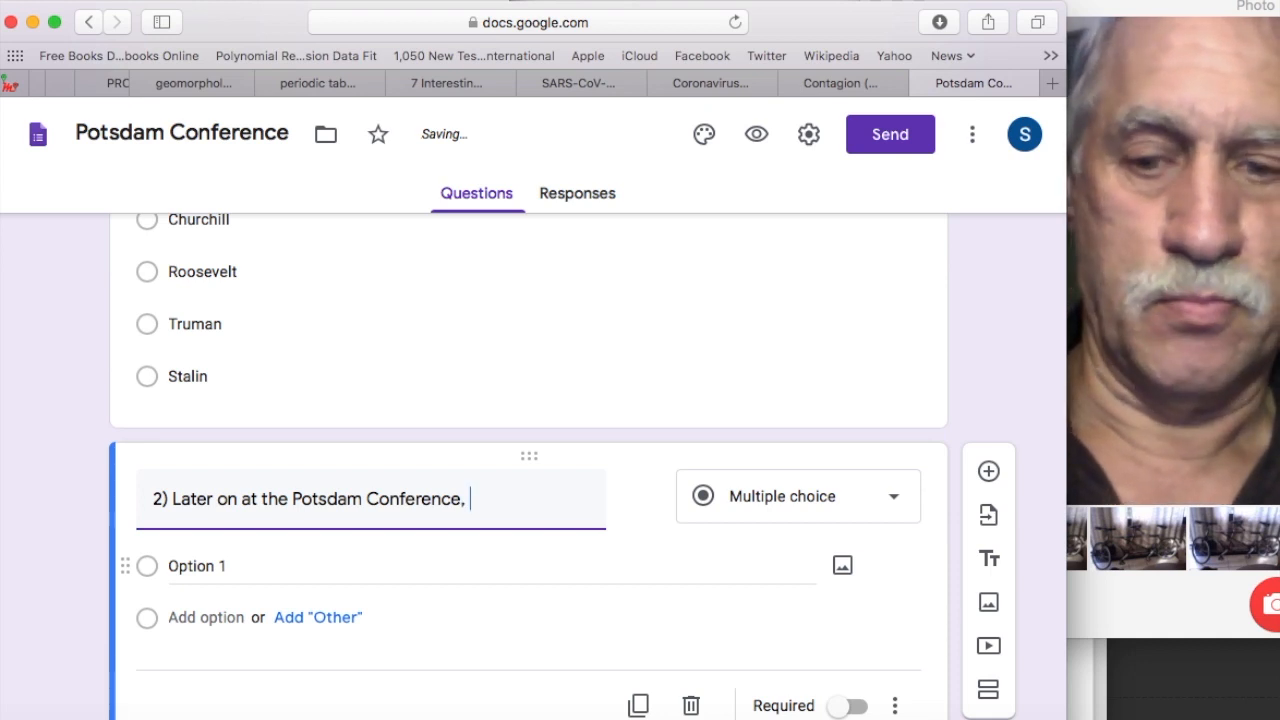
{"action": "type", "text": "Who"}
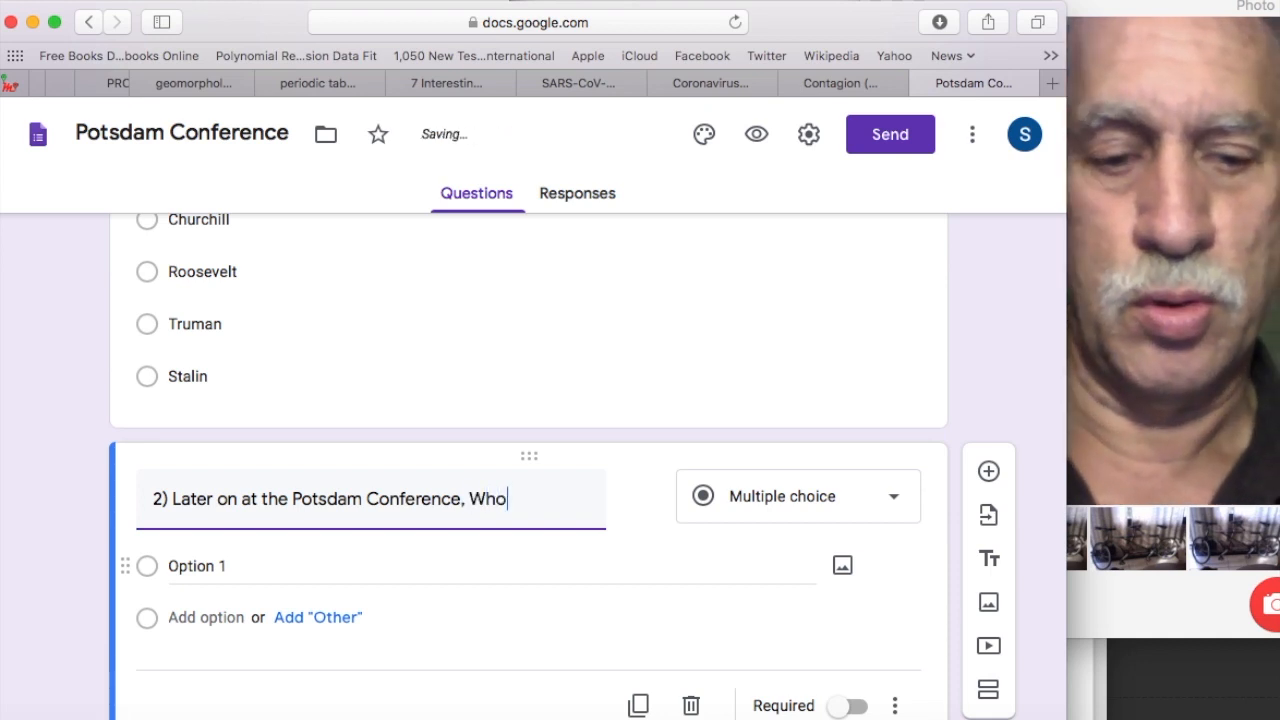
{"action": "type", "text": " left "}
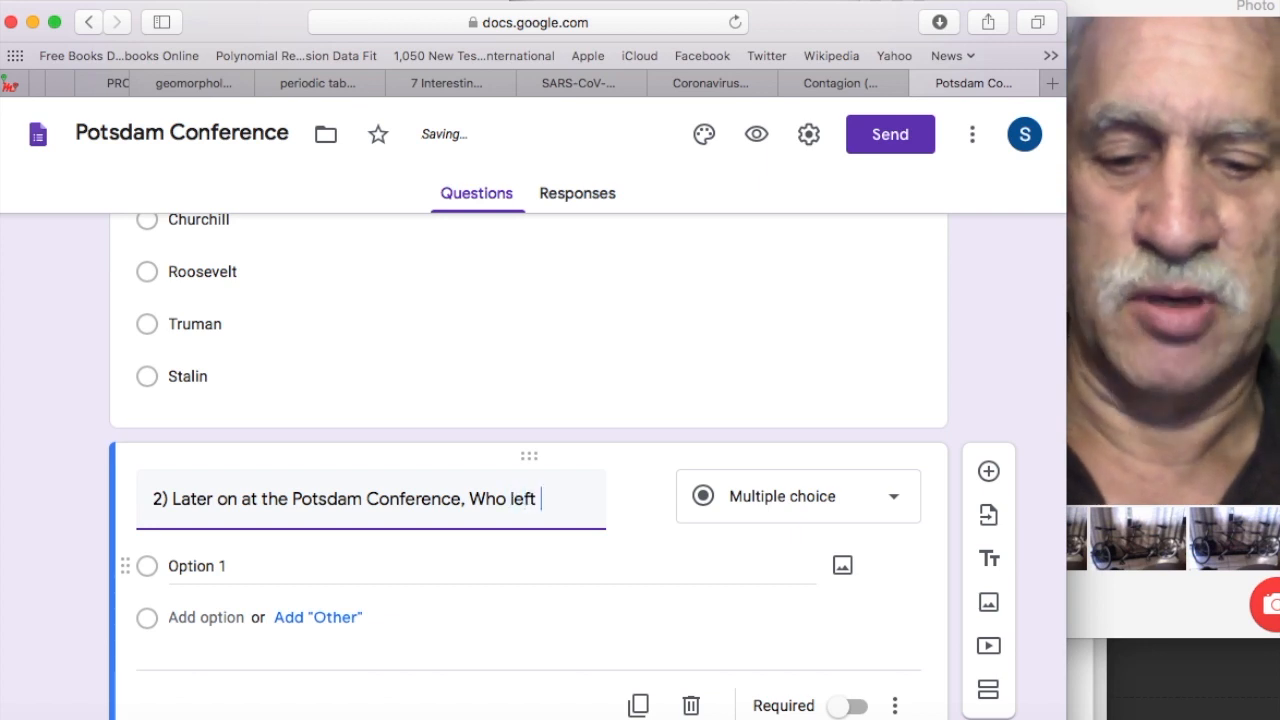
{"action": "type", "text": "and who"}
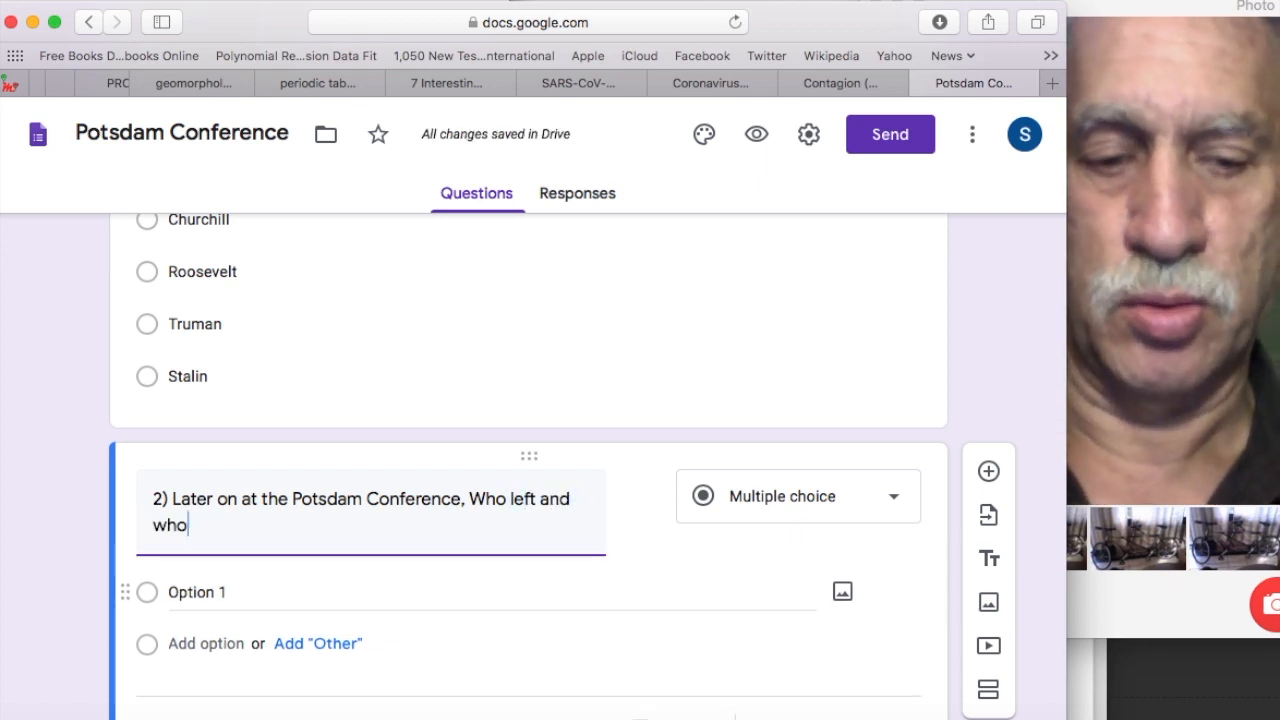
{"action": "type", "text": " took h"}
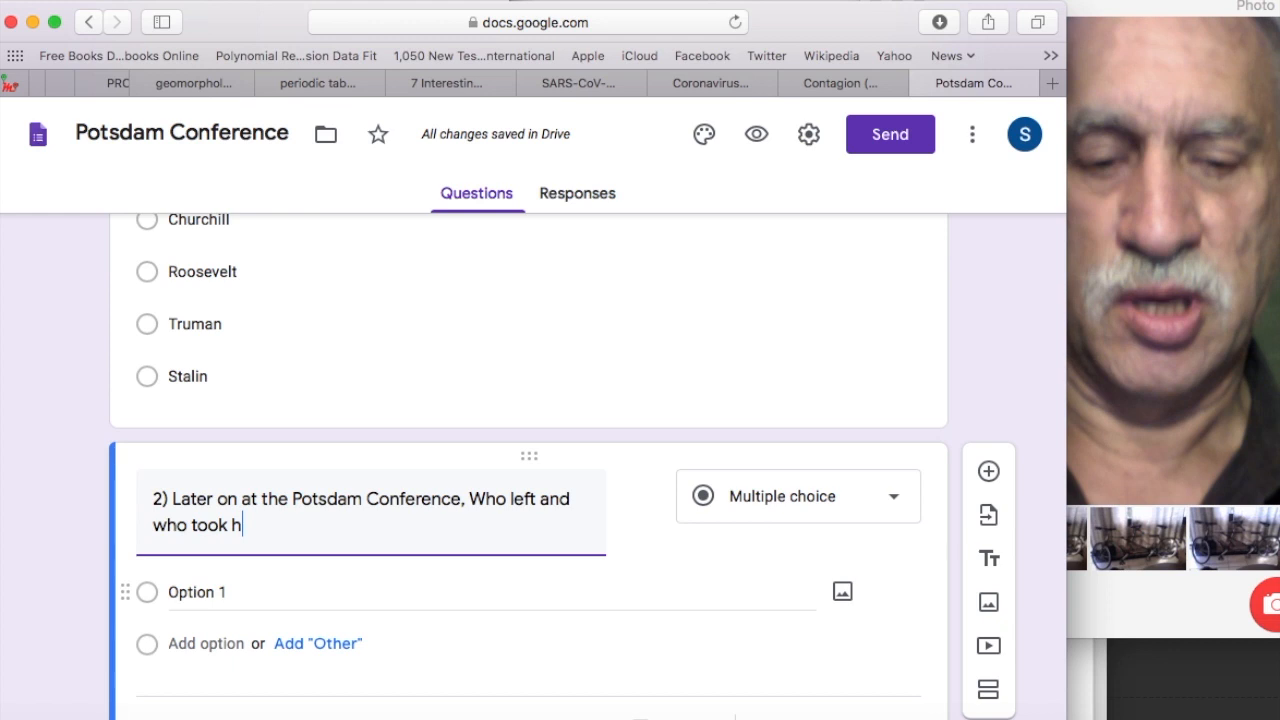
{"action": "type", "text": "is pla"}
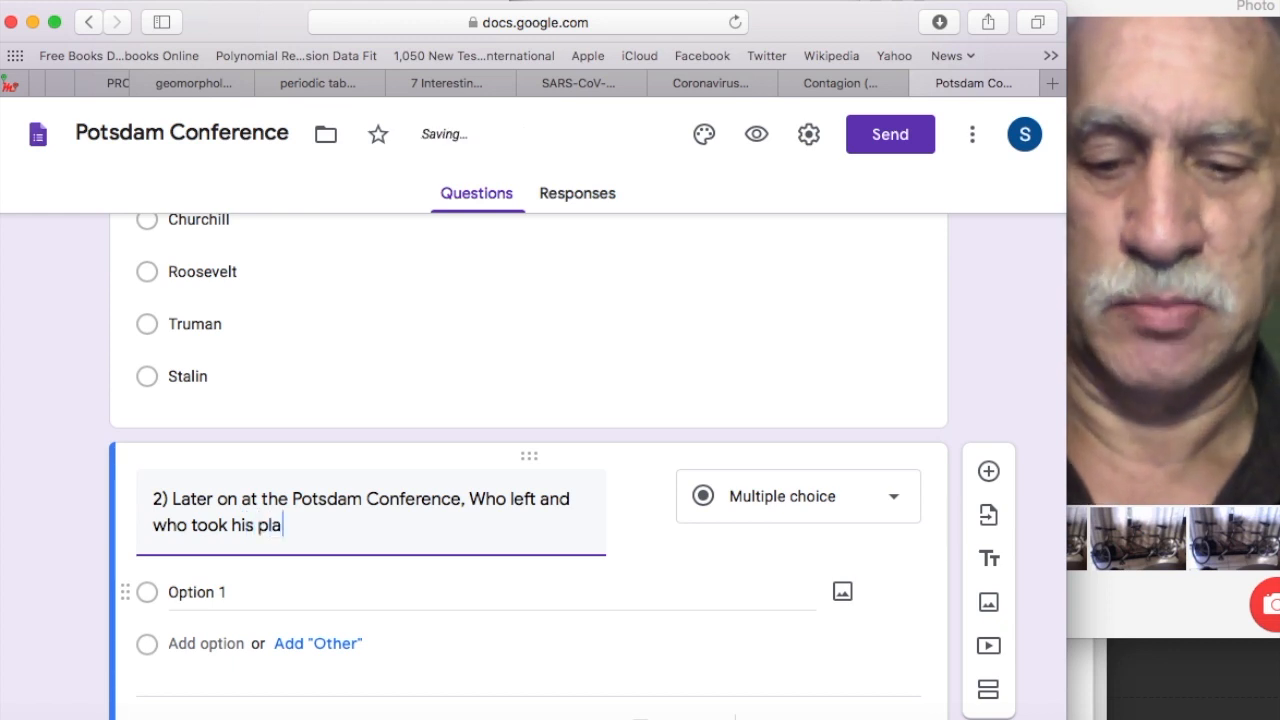
{"action": "type", "text": "ce"}
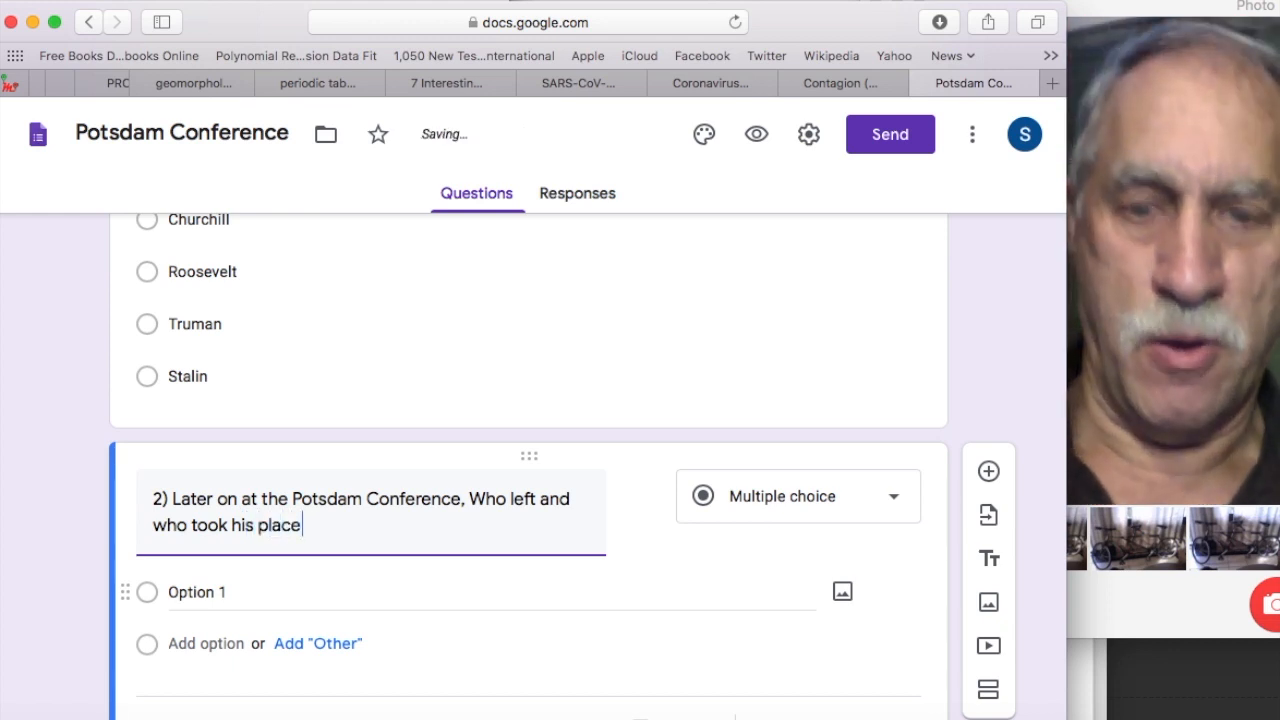
{"action": "type", "text": "?"}
Set the first answer option of question 2 to "Churchill left, Attlee took his place".
{"action": "scroll", "coordinate": [200, 600], "scroll_direction": "down", "scroll_amount": 1}
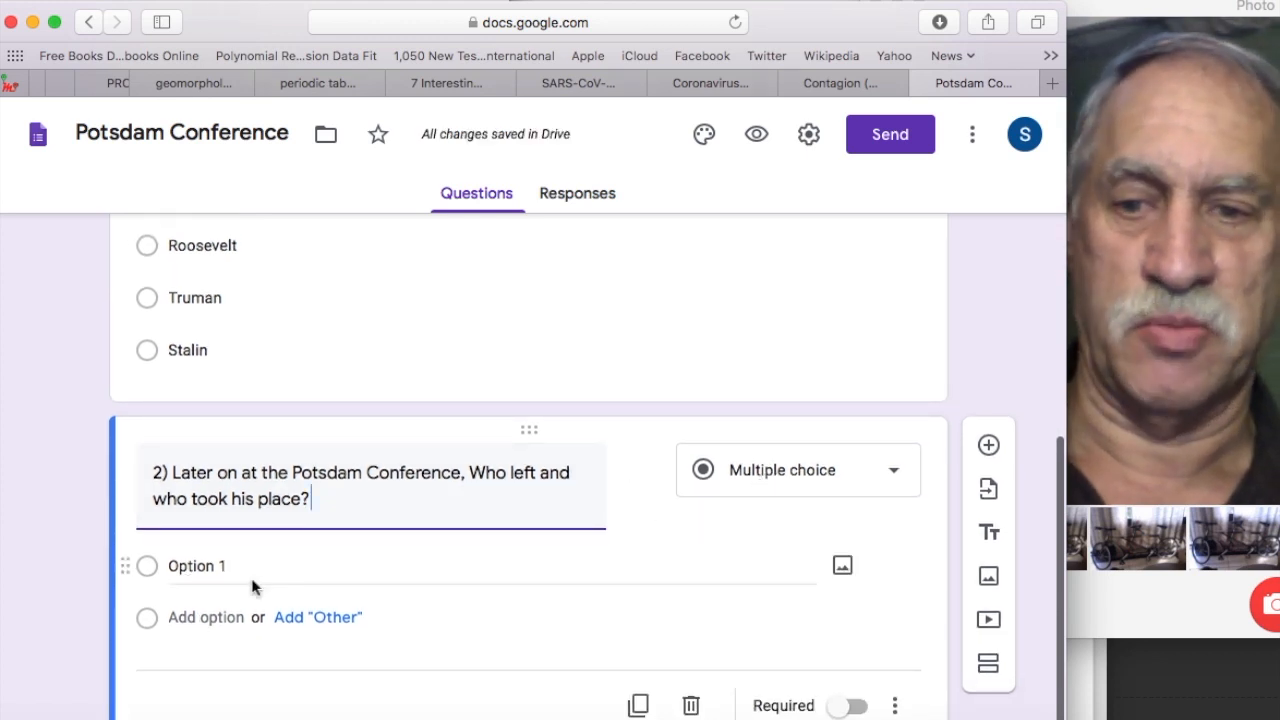
{"action": "left_click", "coordinate": [188, 568]}
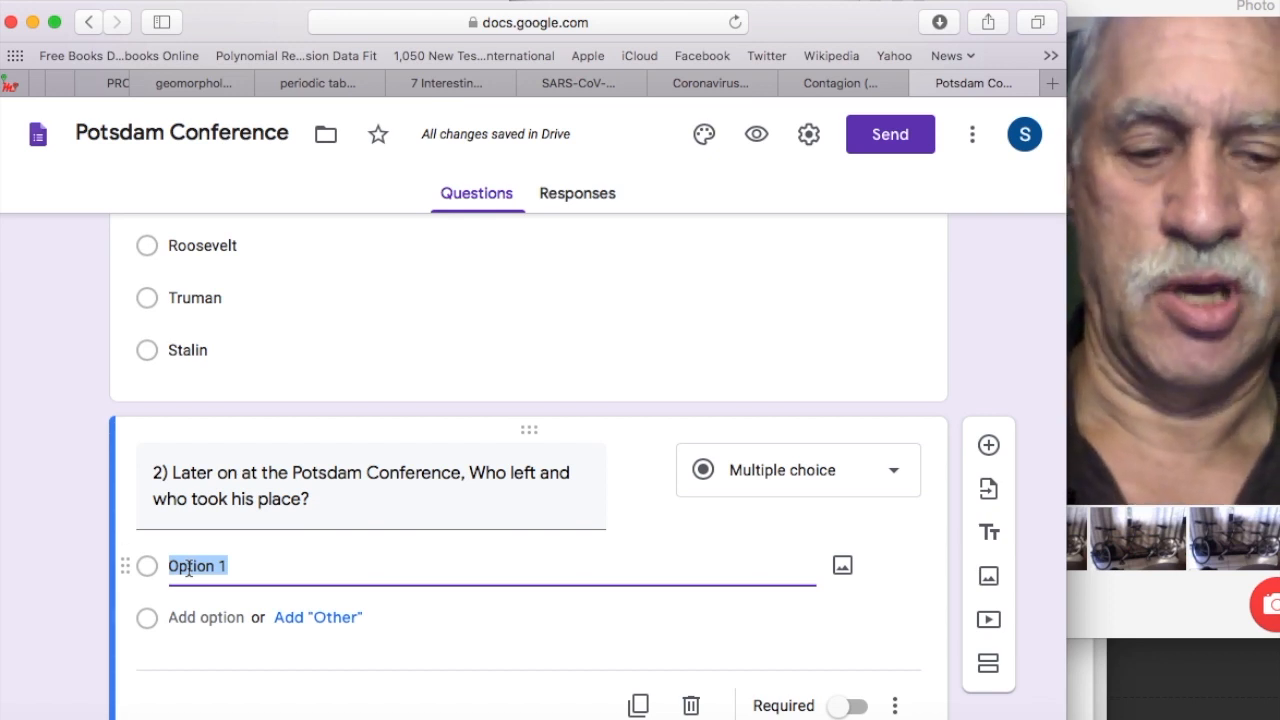
{"action": "type", "text": "C"}
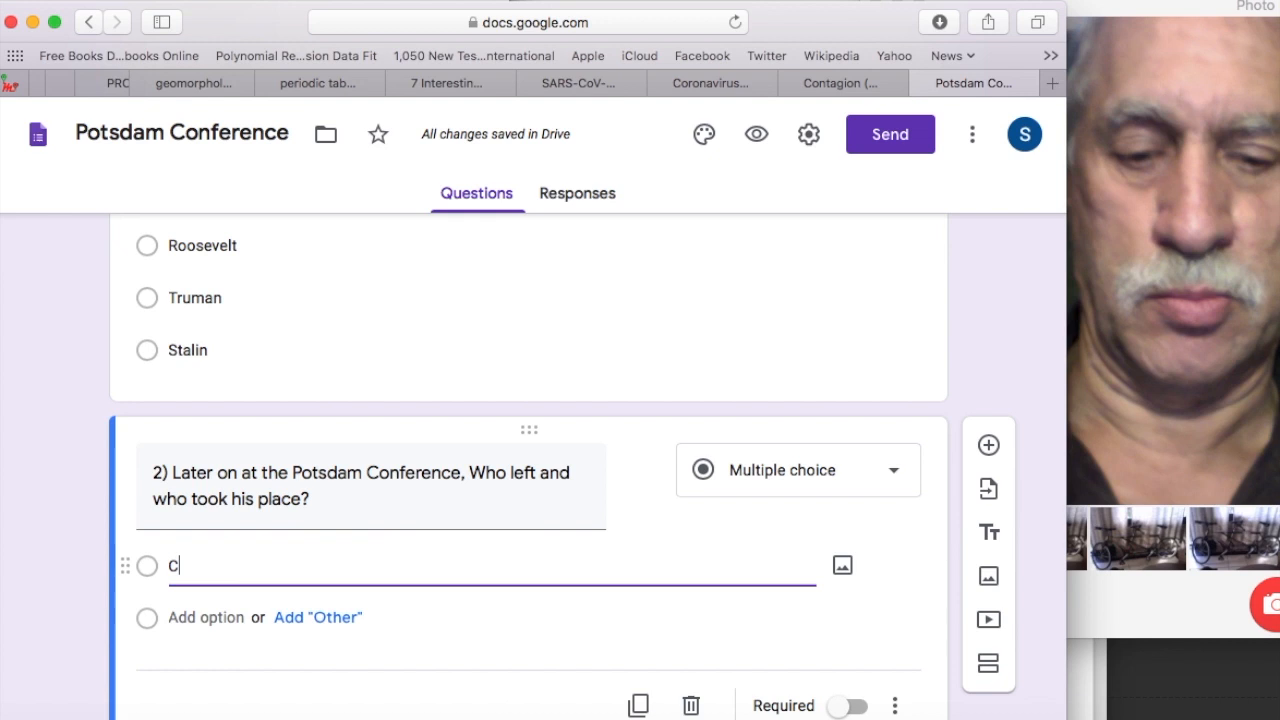
{"action": "type", "text": "hurchill"}
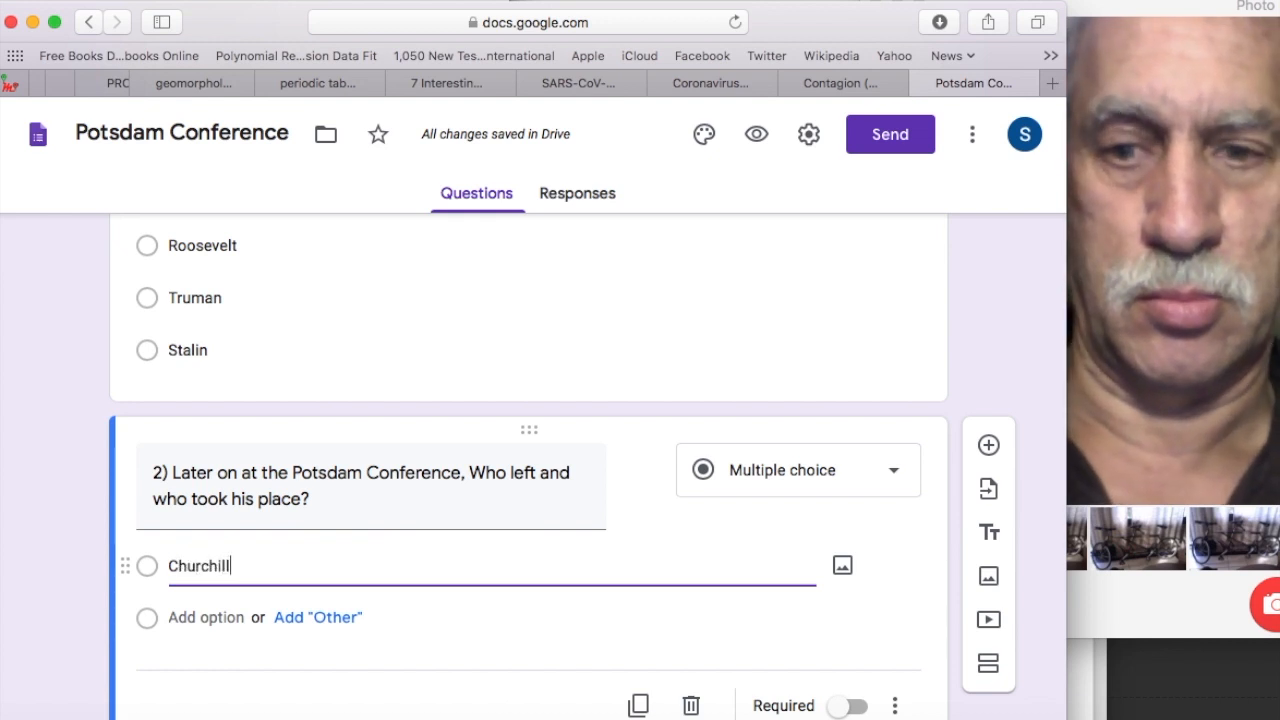
{"action": "type", "text": " lef"}
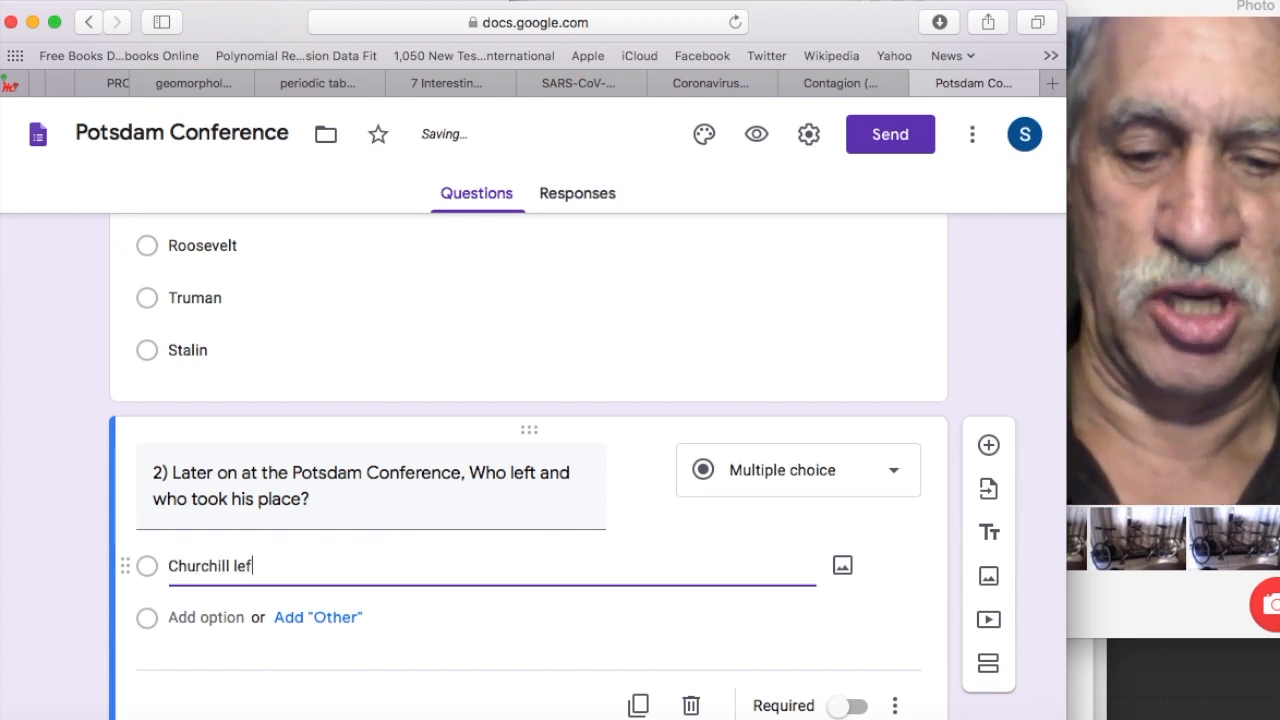
{"action": "type", "text": "t, At"}
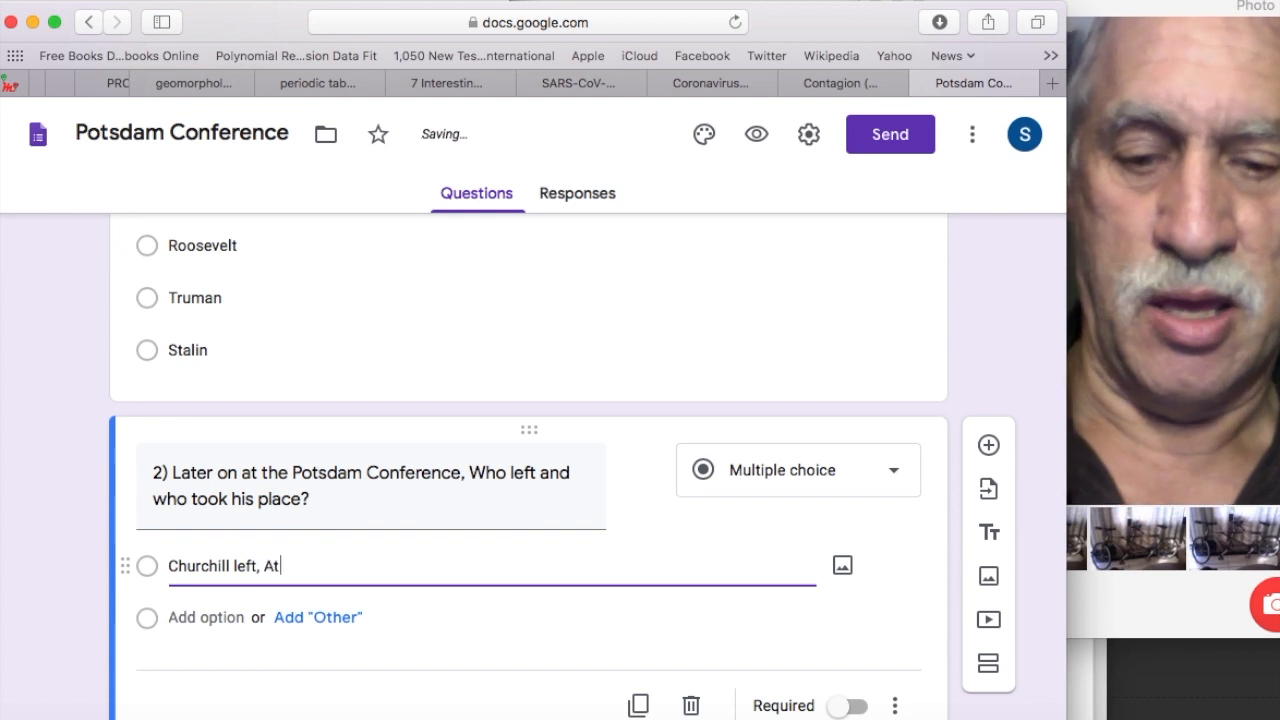
{"action": "type", "text": "tlee t"}
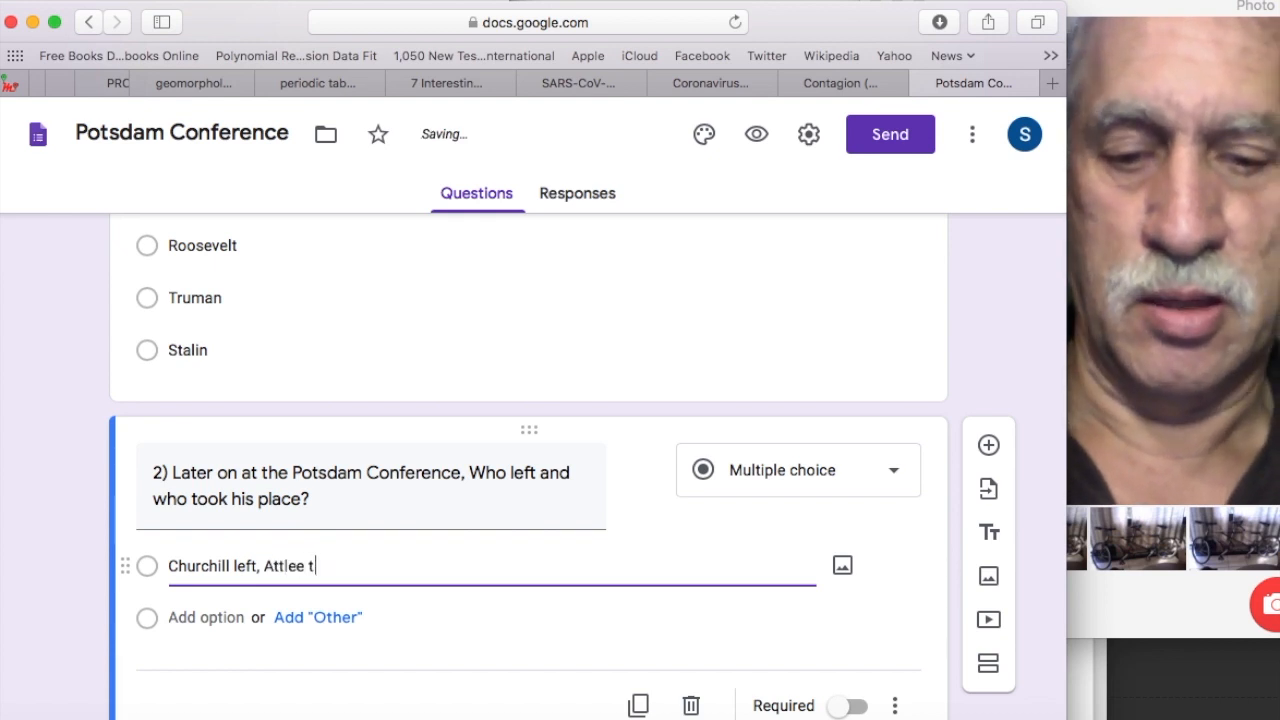
{"action": "type", "text": "ook hi"}
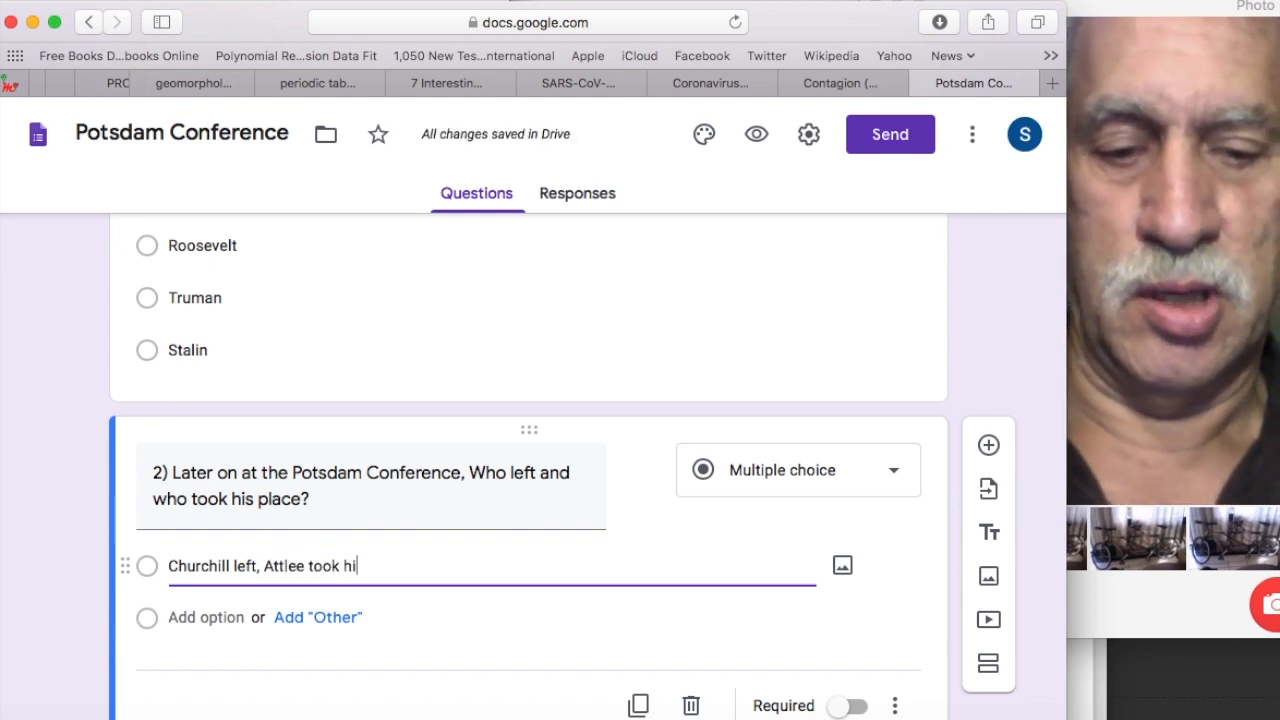
{"action": "type", "text": "s place"}
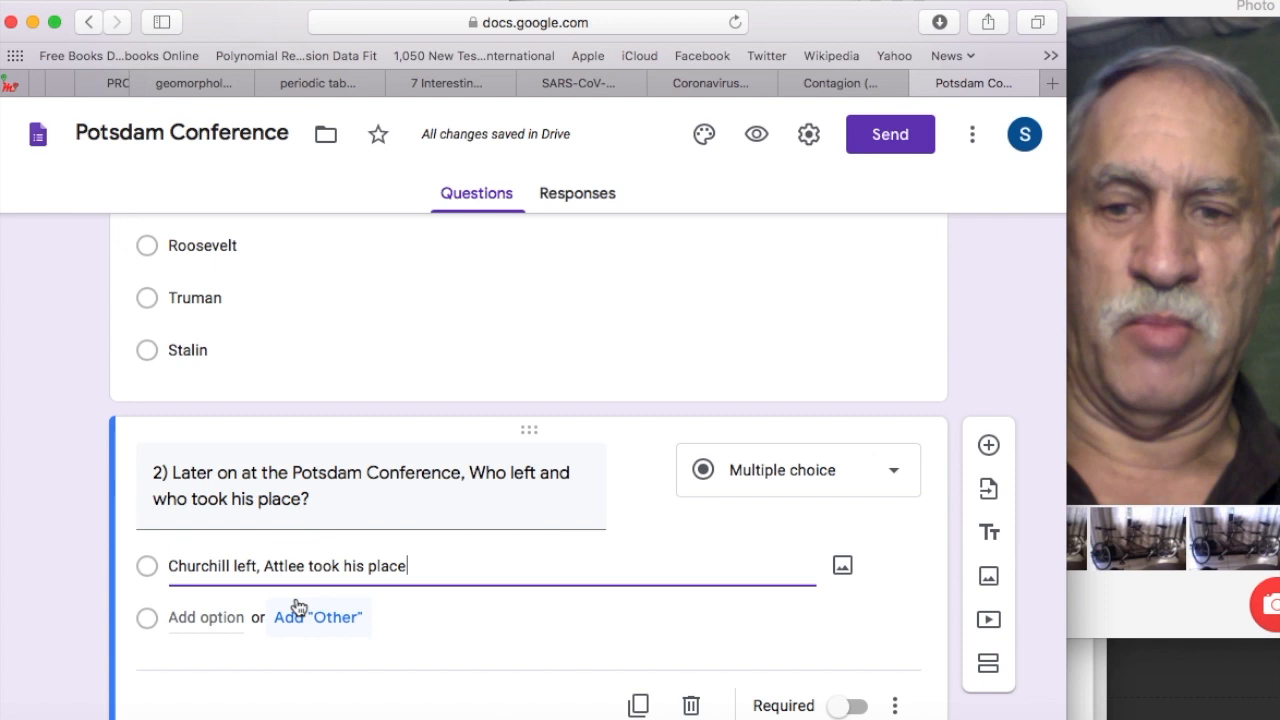
Add "Stalin left, Putin took his place" as the second answer option of question 2.
{"action": "left_click", "coordinate": [190, 618]}
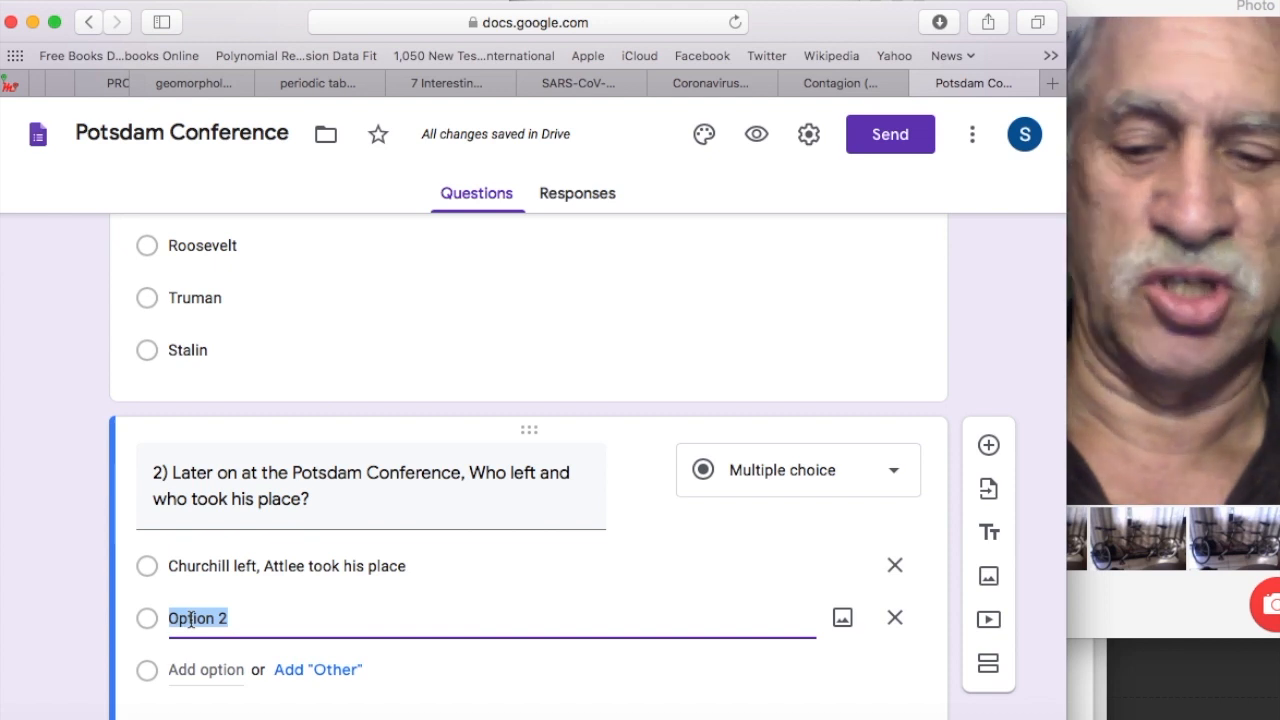
{"action": "type", "text": "Stal"}
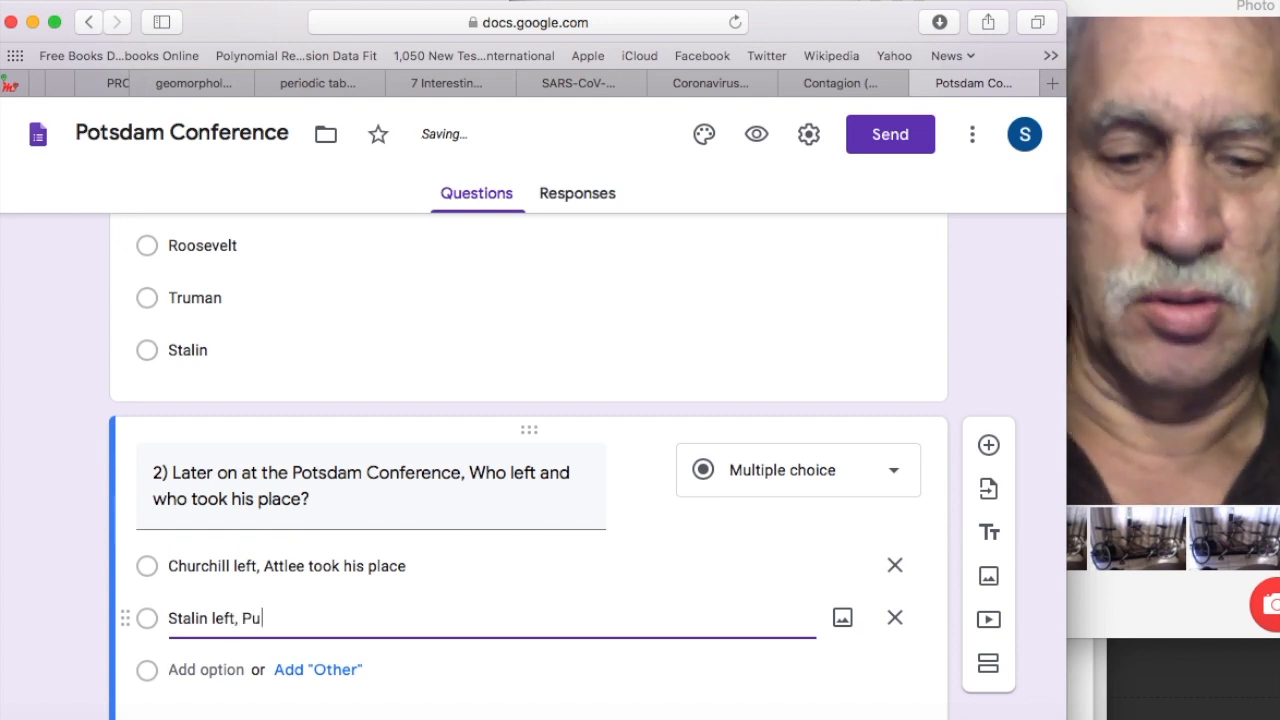
{"action": "type", "text": "took "}
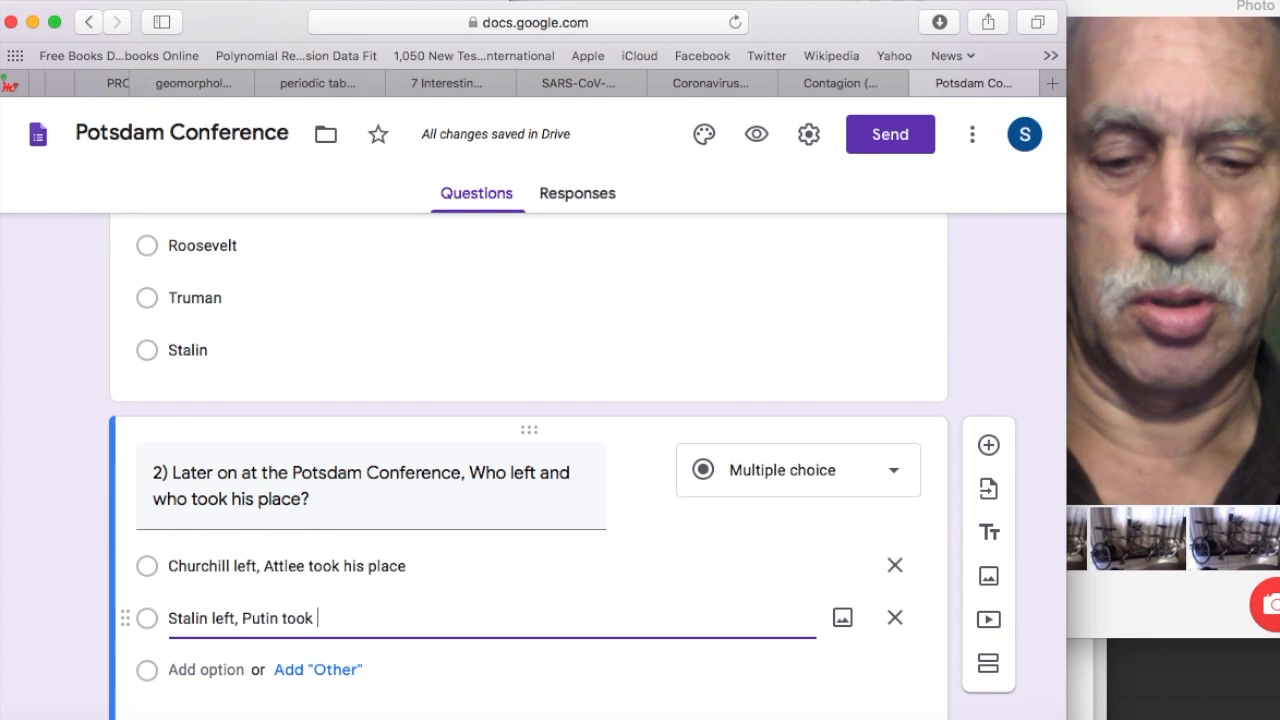
{"action": "type", "text": "his place"}
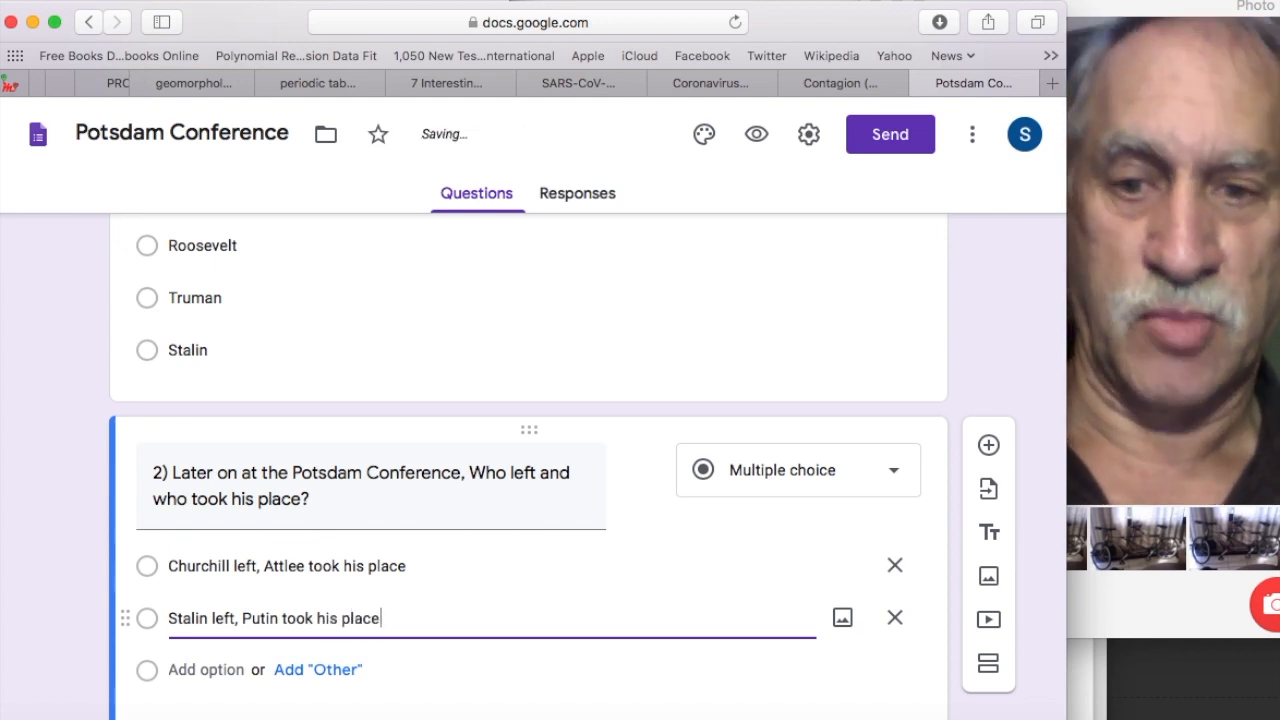
Add "Truman left and Roosevelt took his place" as the third answer option of question 2.
{"action": "scroll", "coordinate": [587, 479], "scroll_direction": "down", "scroll_amount": 1}
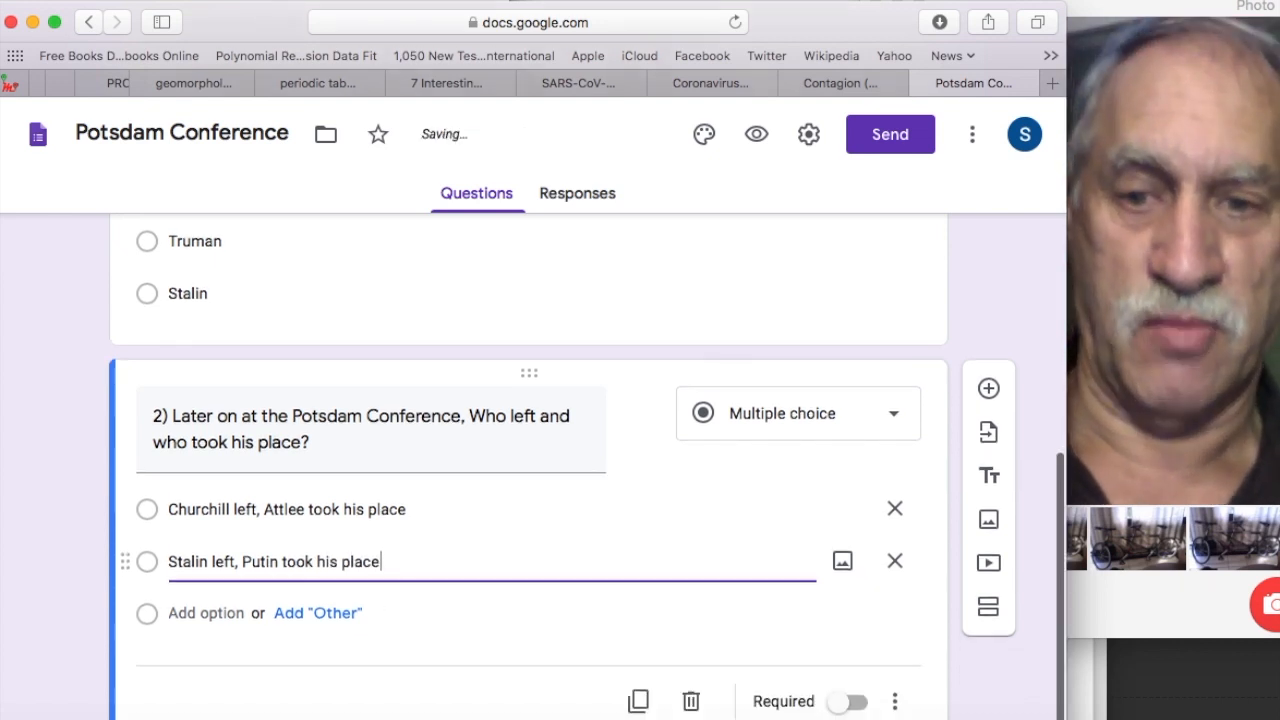
{"action": "key", "text": "Return"}
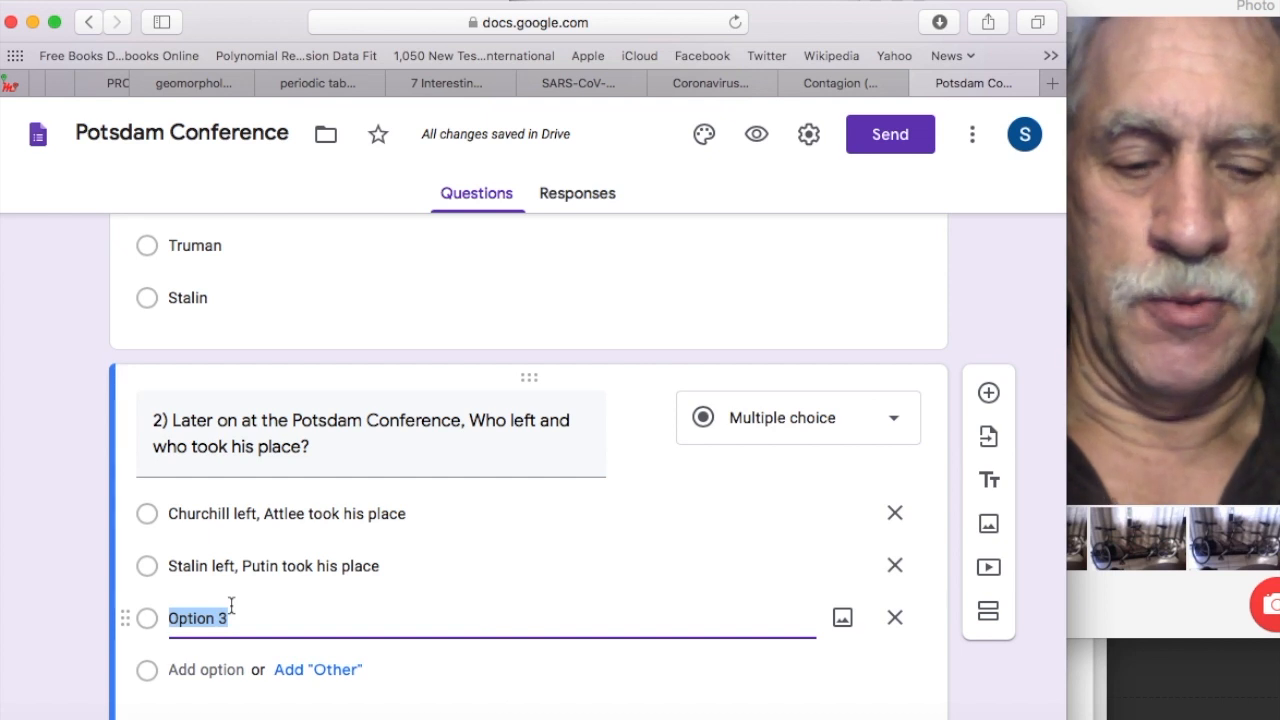
{"action": "type", "text": "Tru"}
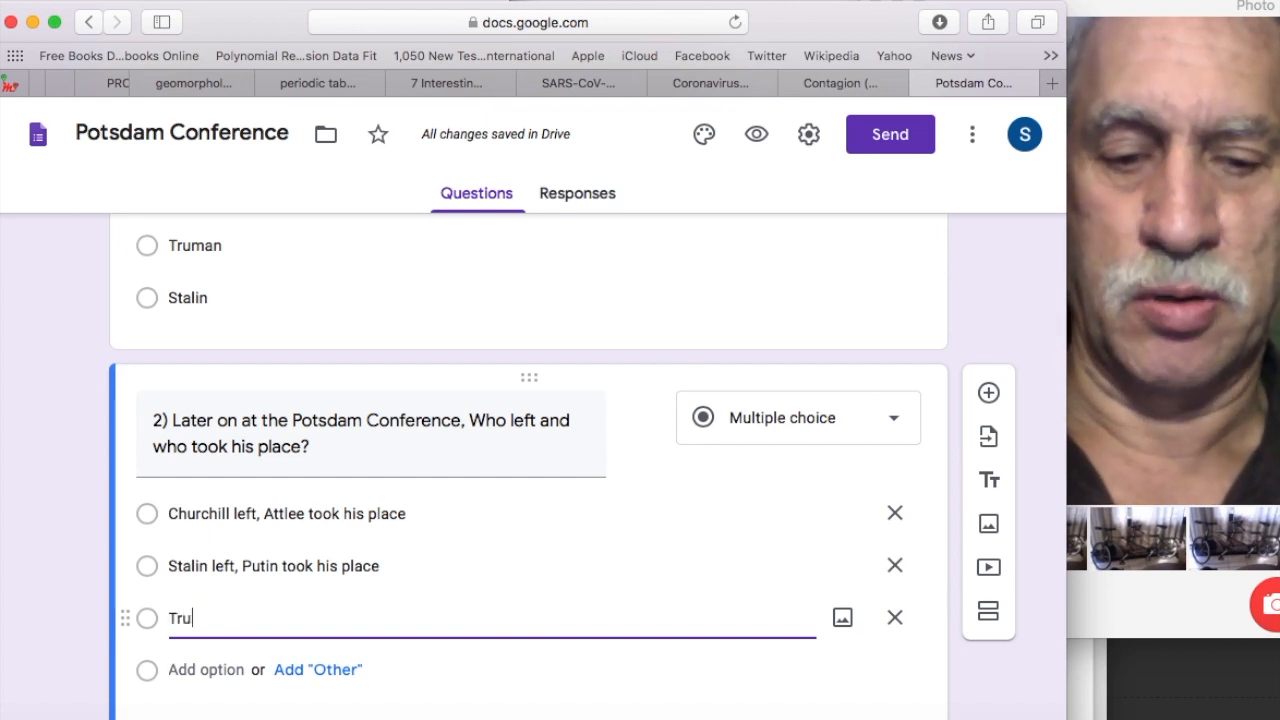
{"action": "type", "text": "man left and"}
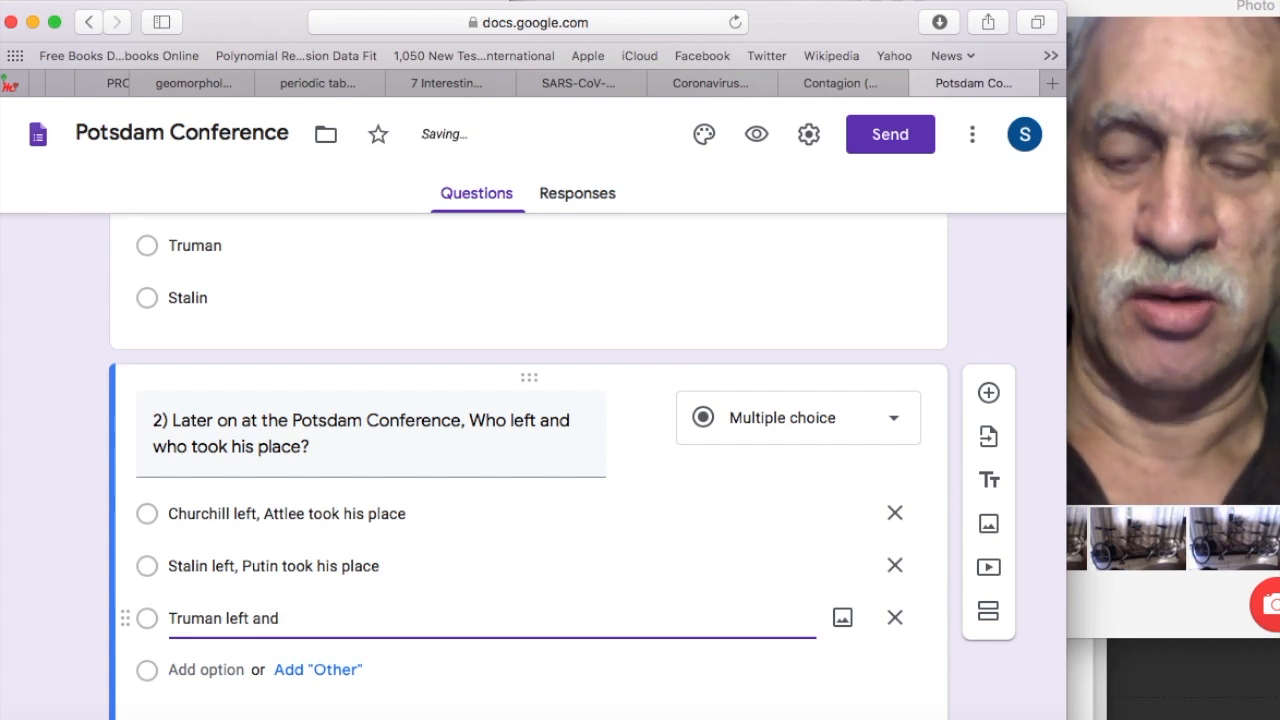
{"action": "type", "text": " Ro"}
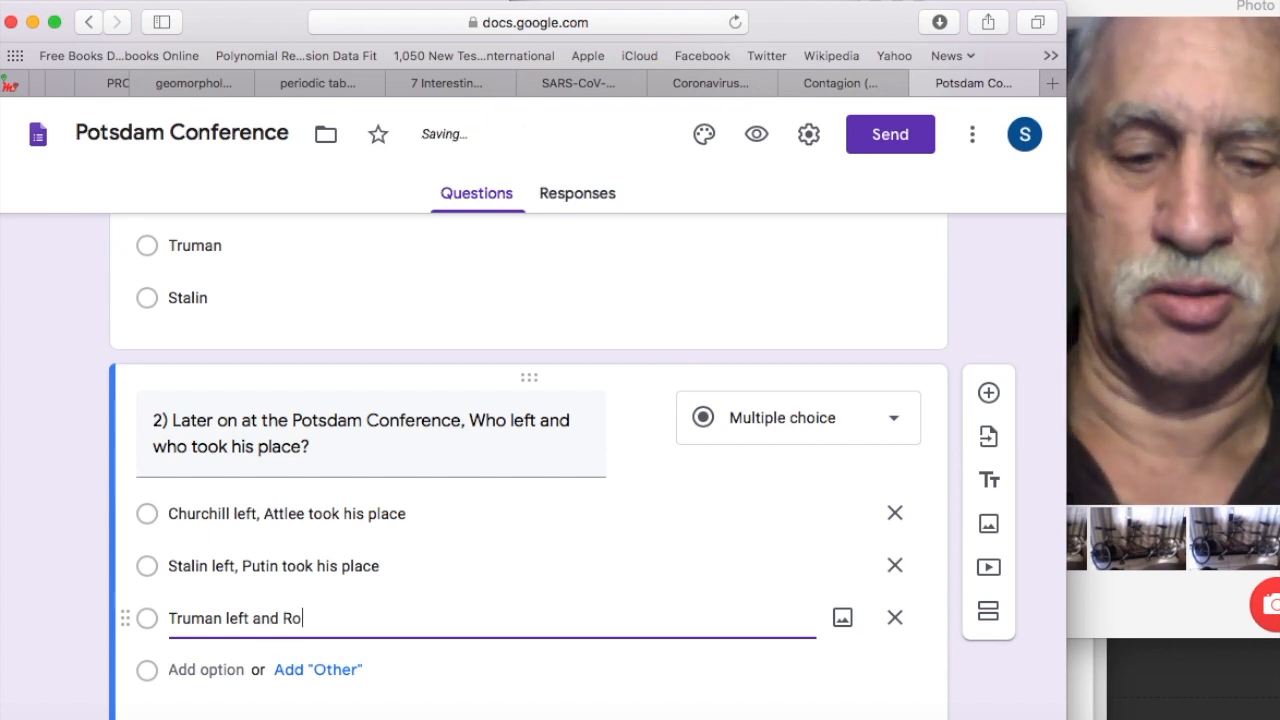
{"action": "type", "text": "osev"}
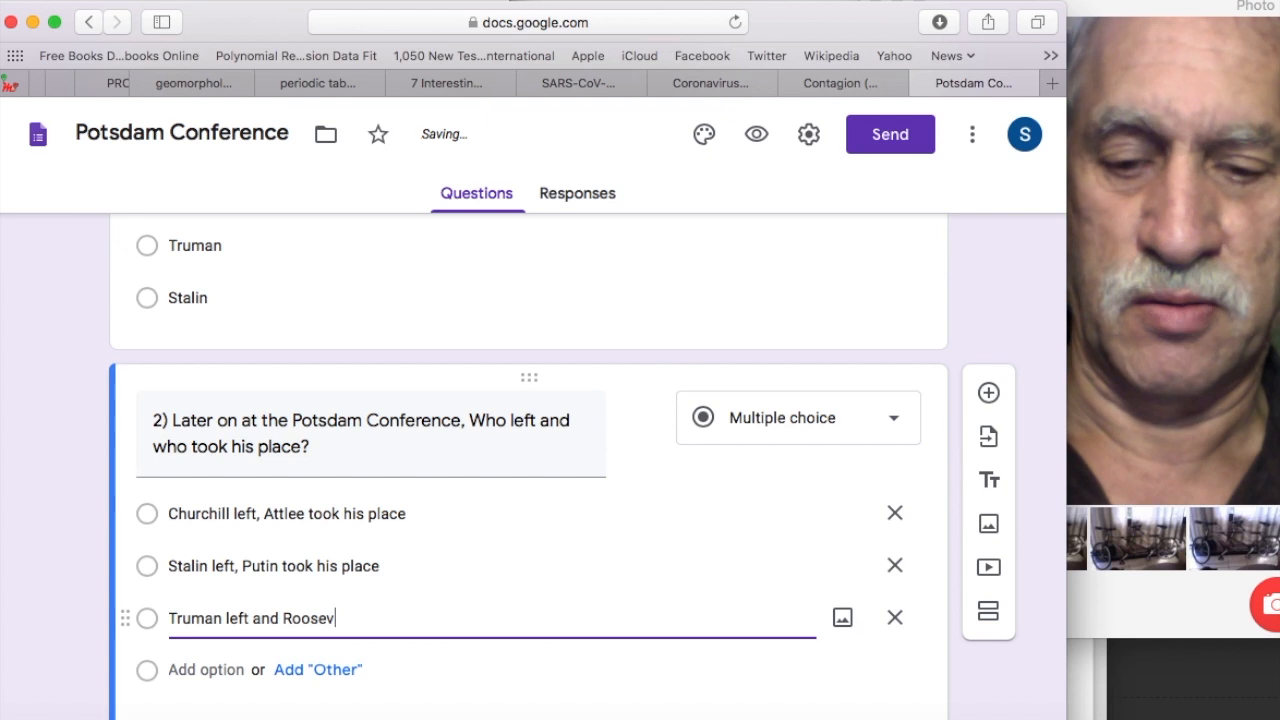
{"action": "type", "text": "elt took"}
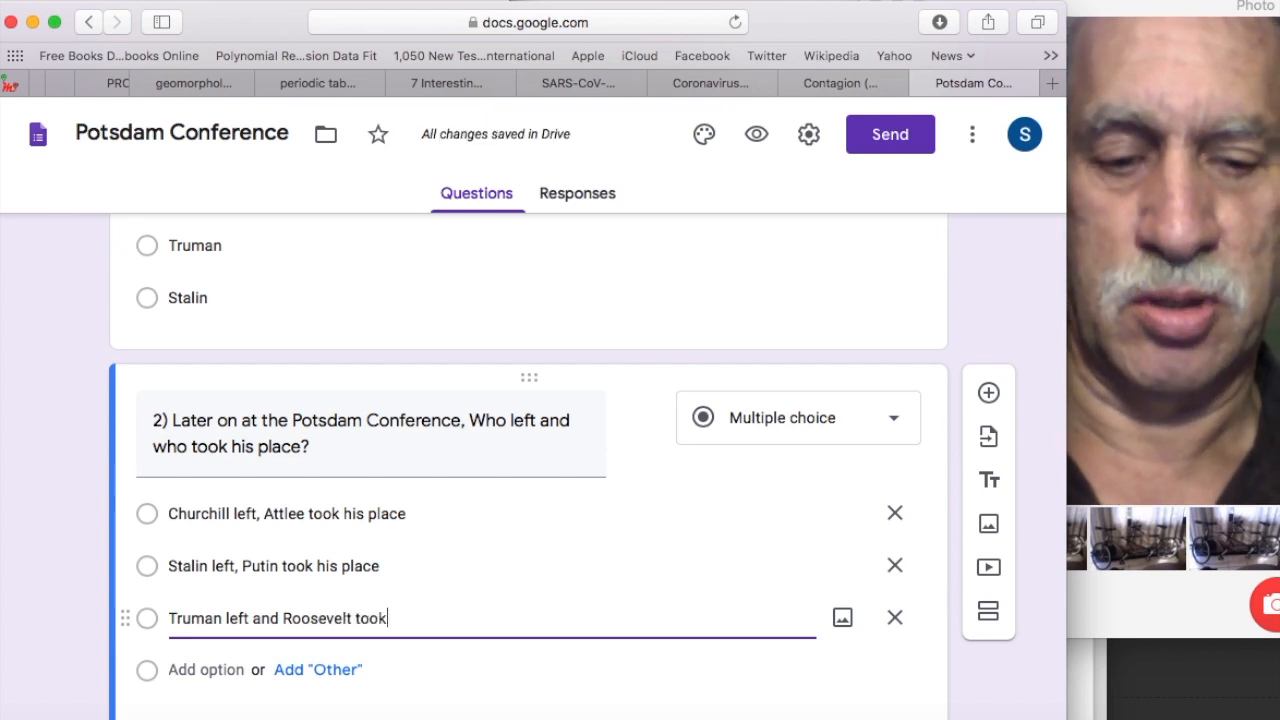
{"action": "type", "text": " his place"}
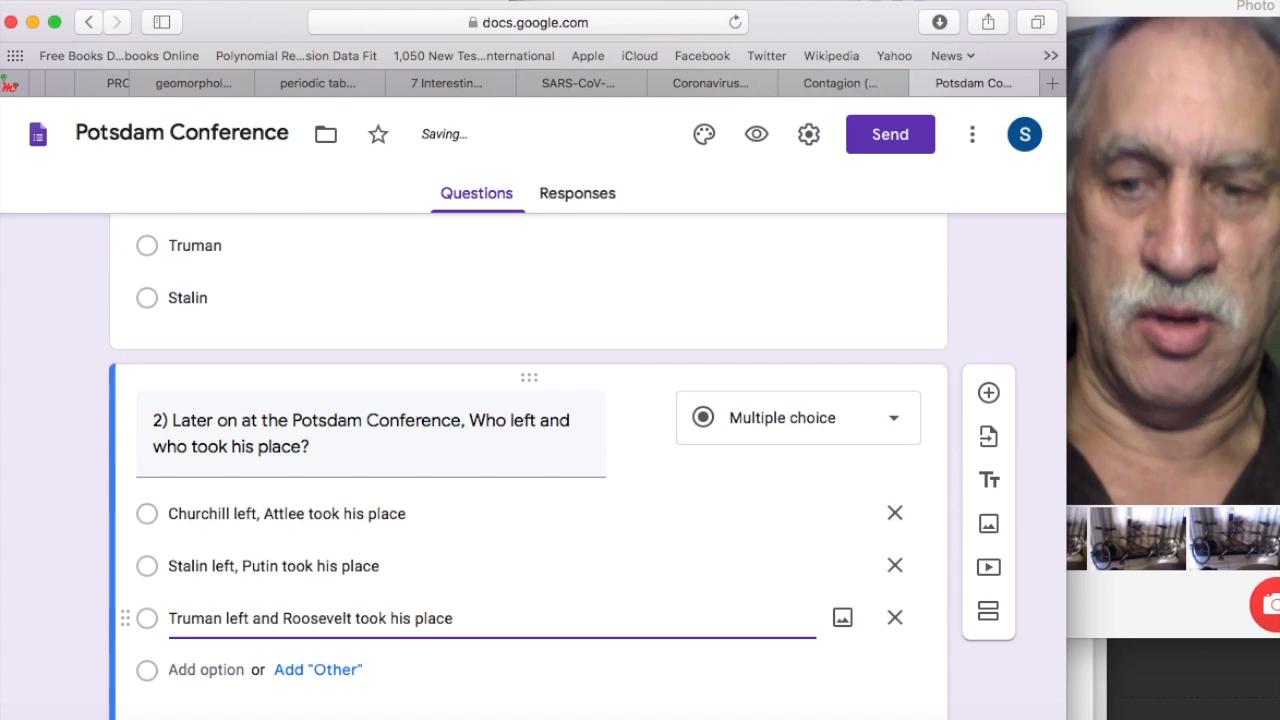
Add "Churchill left and Borris took his place" as the fourth answer option of question 2.
{"action": "scroll", "coordinate": [586, 476], "scroll_direction": "down", "scroll_amount": 1}
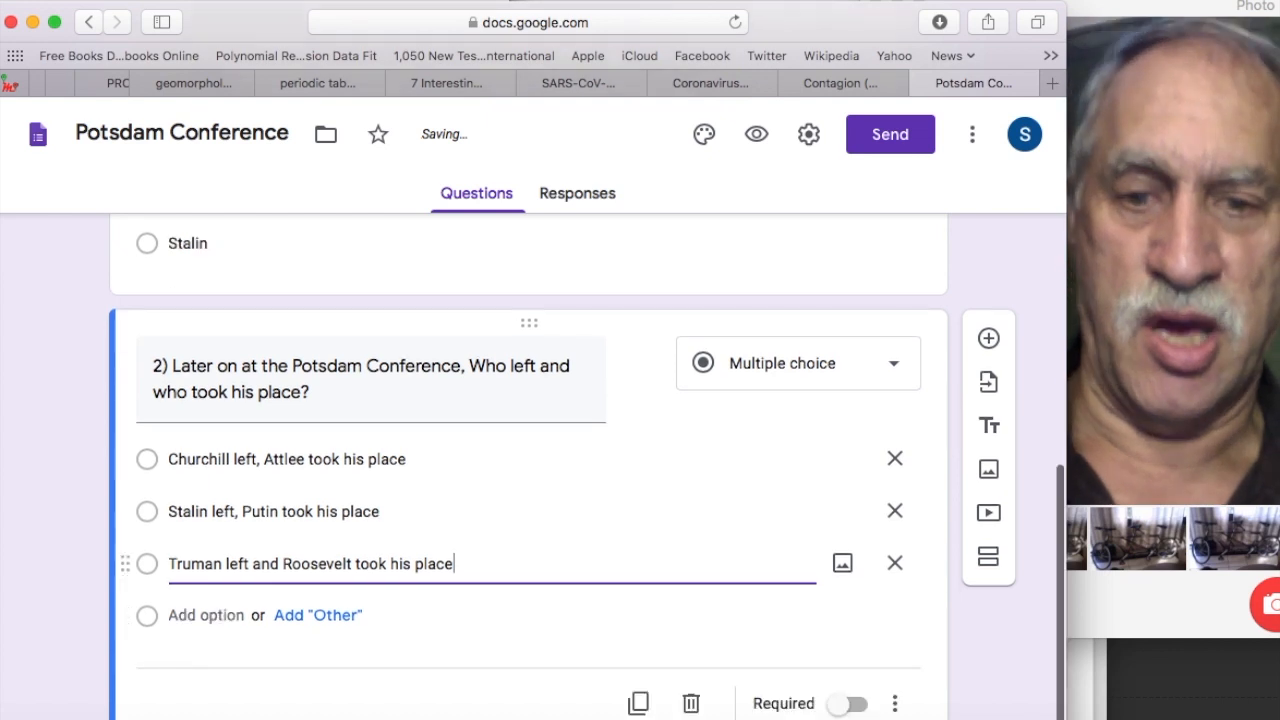
{"action": "key", "text": "Return"}
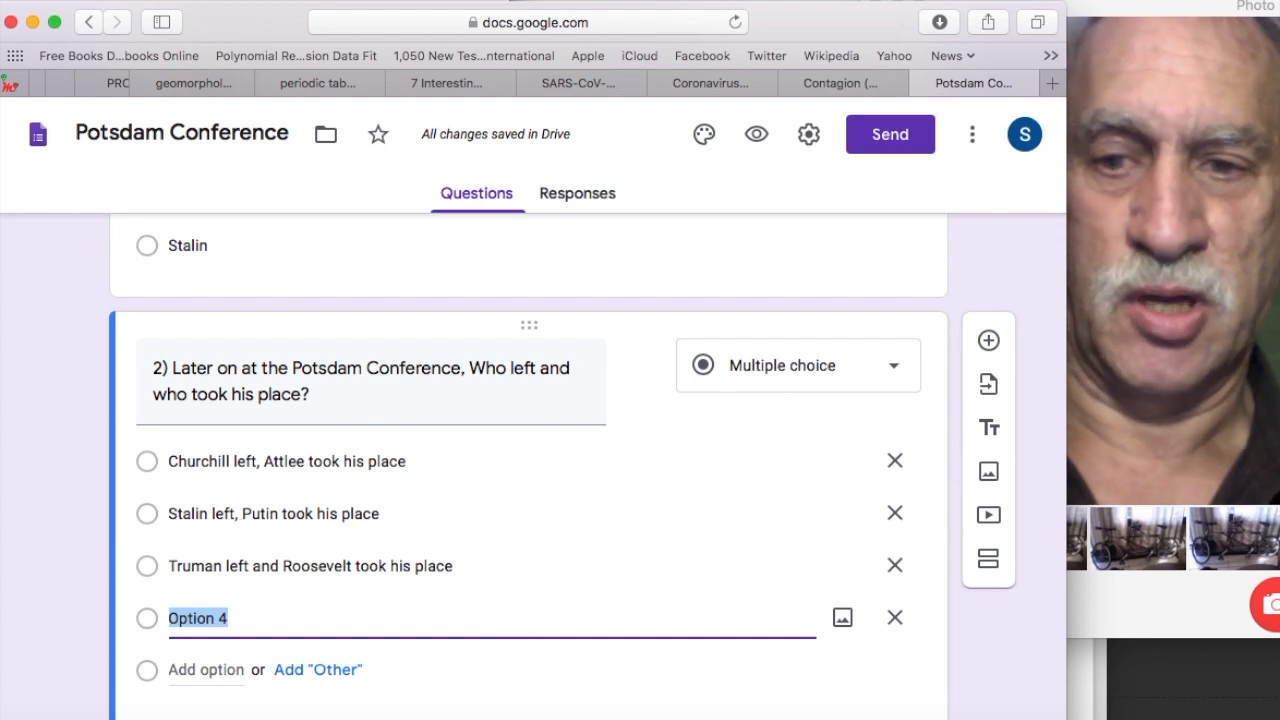
{"action": "type", "text": "Churchill"}
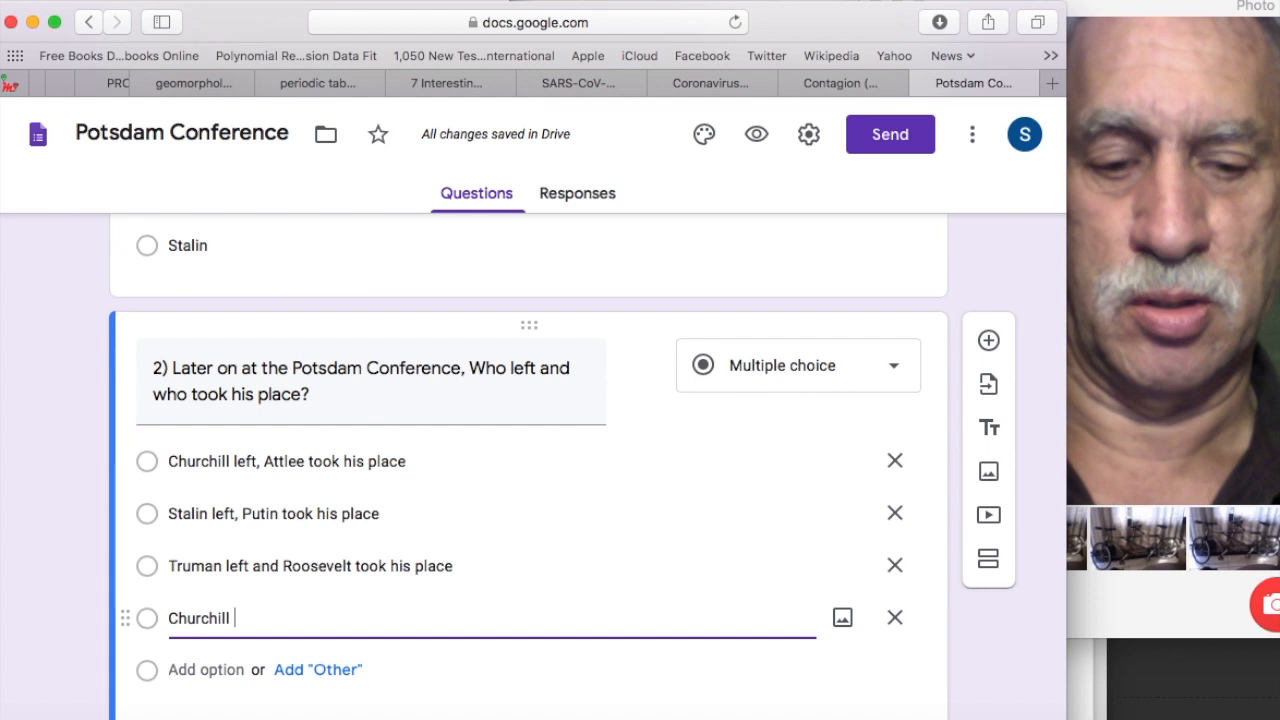
{"action": "type", "text": " left and"}
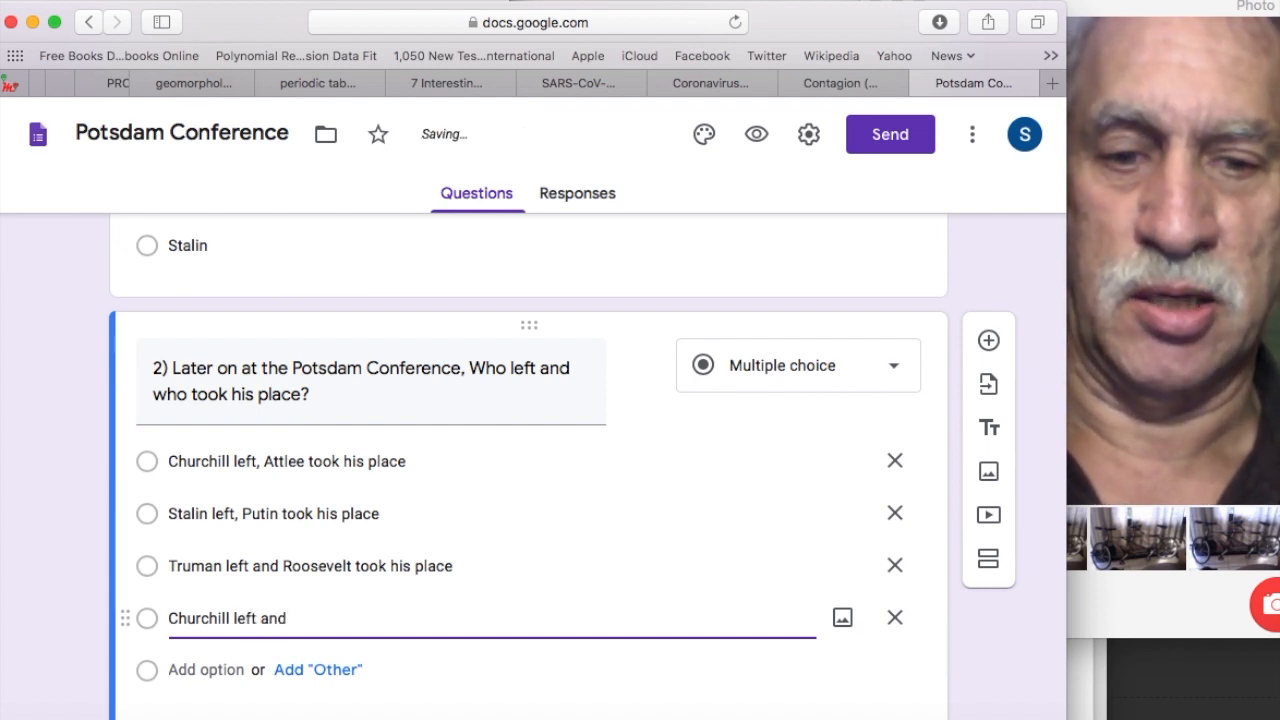
{"action": "type", "text": " Bo"}
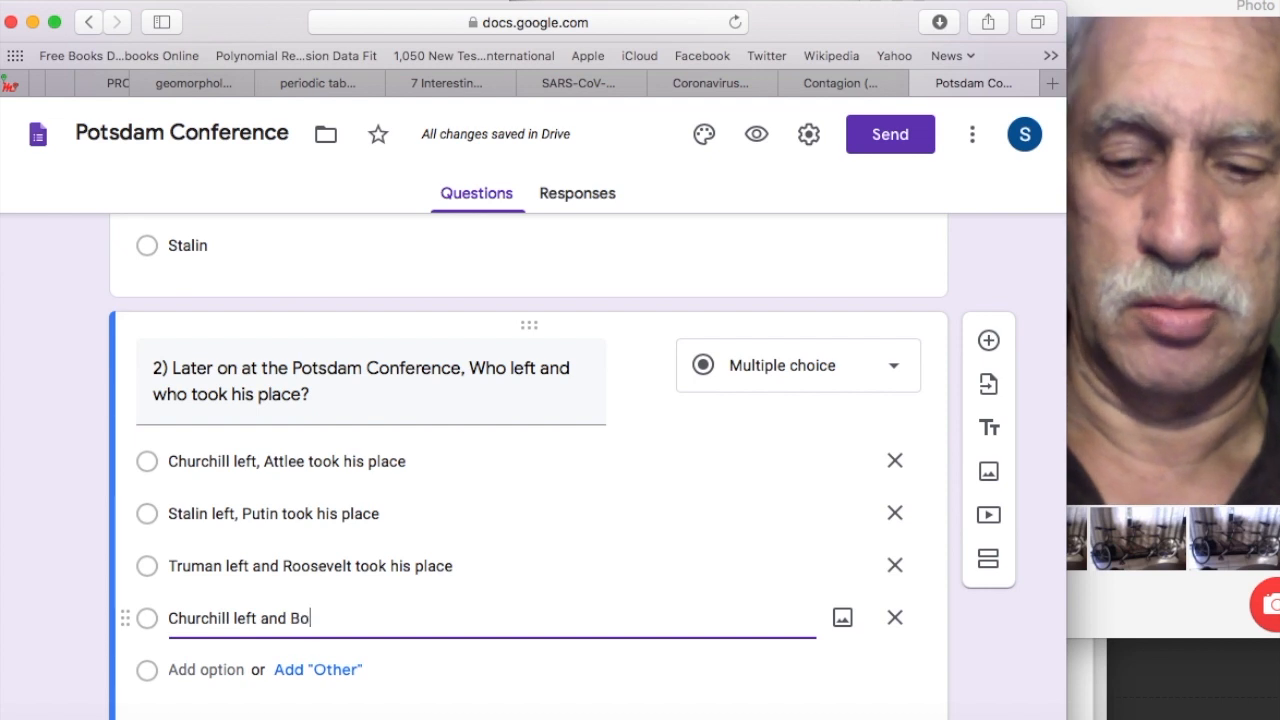
{"action": "type", "text": "rris took"}
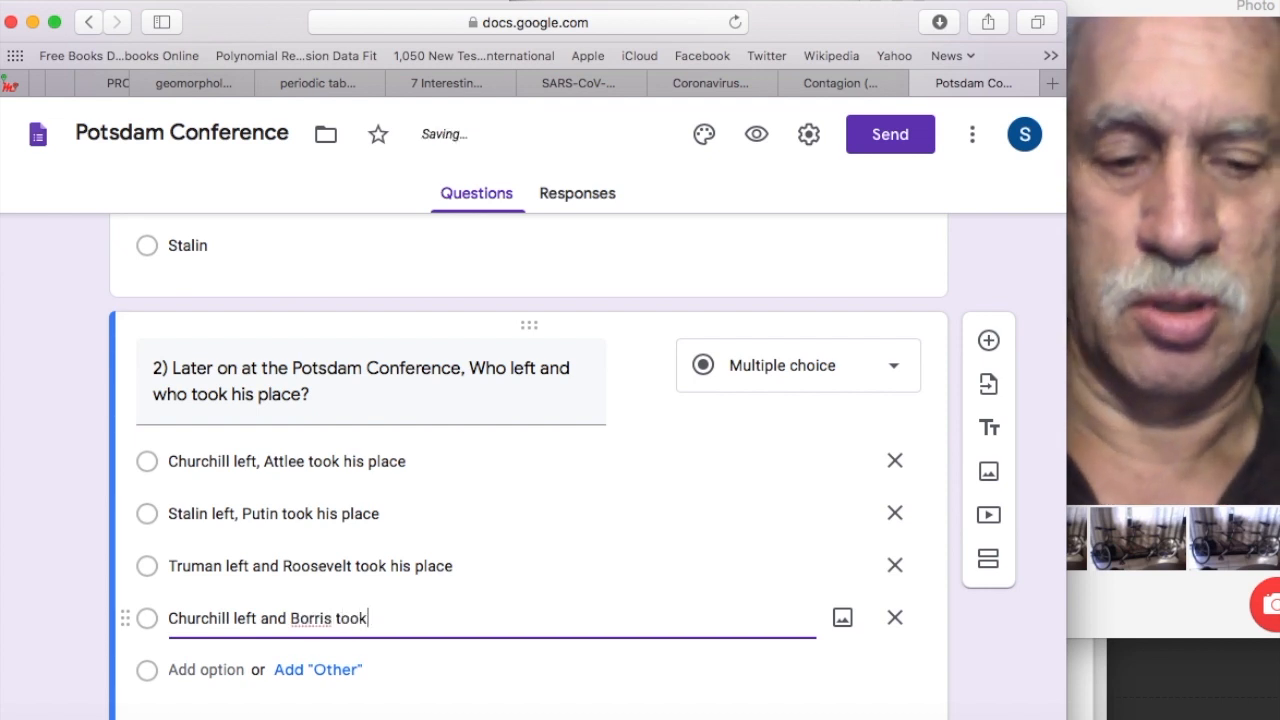
{"action": "type", "text": " his place"}
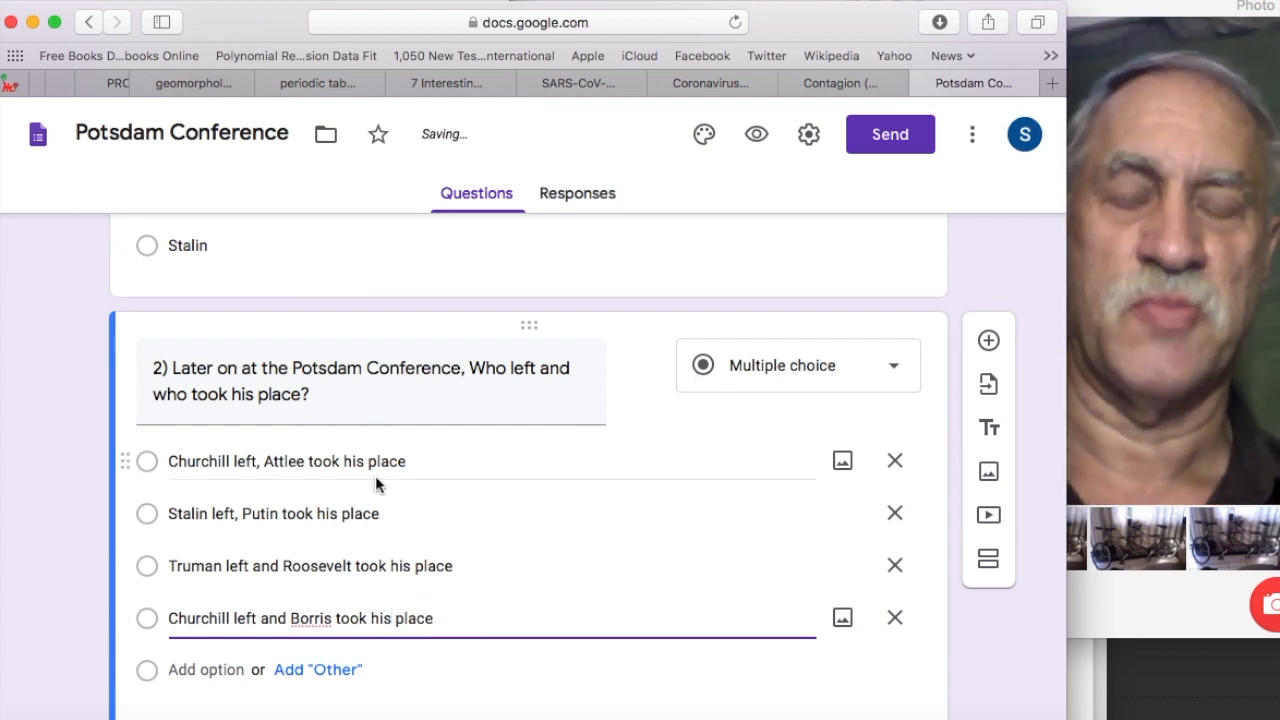
Remove the form's restriction to users in Nuts4news.info and its trusted organisations, and save the settings.
{"action": "scroll", "coordinate": [375, 484], "scroll_direction": "down", "scroll_amount": 1}
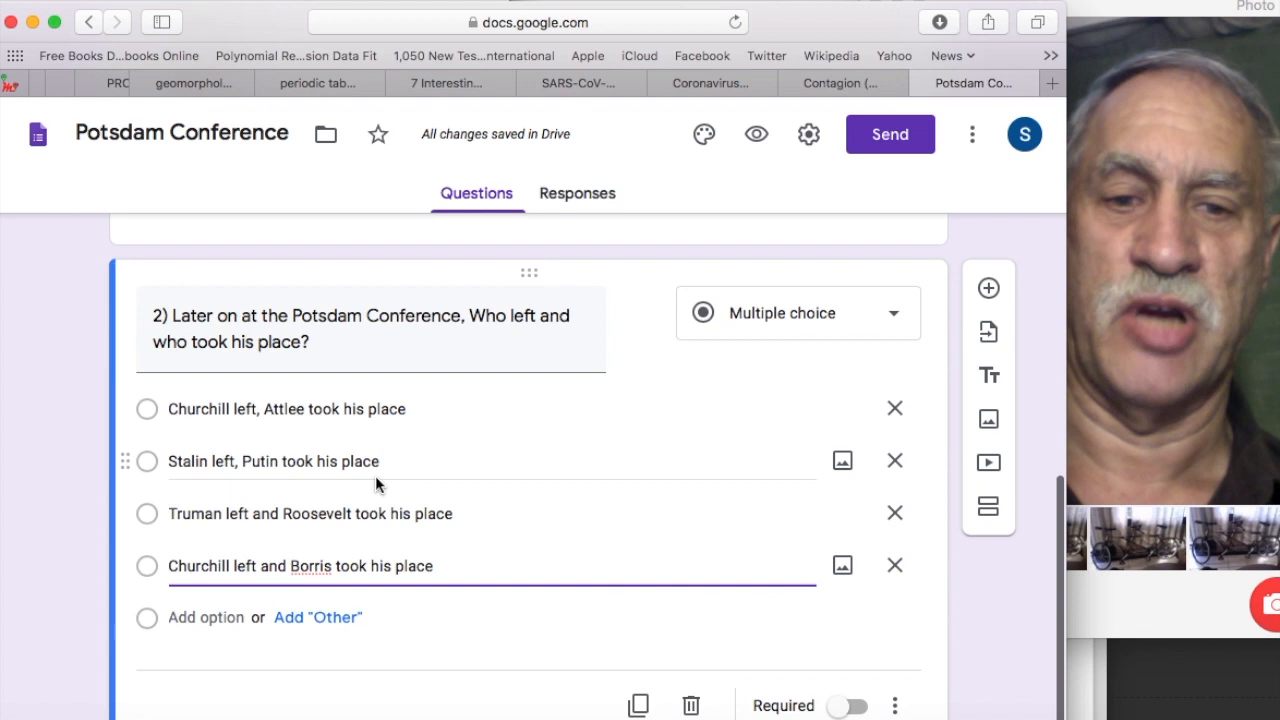
{"action": "scroll", "coordinate": [375, 475], "scroll_direction": "up", "scroll_amount": 1}
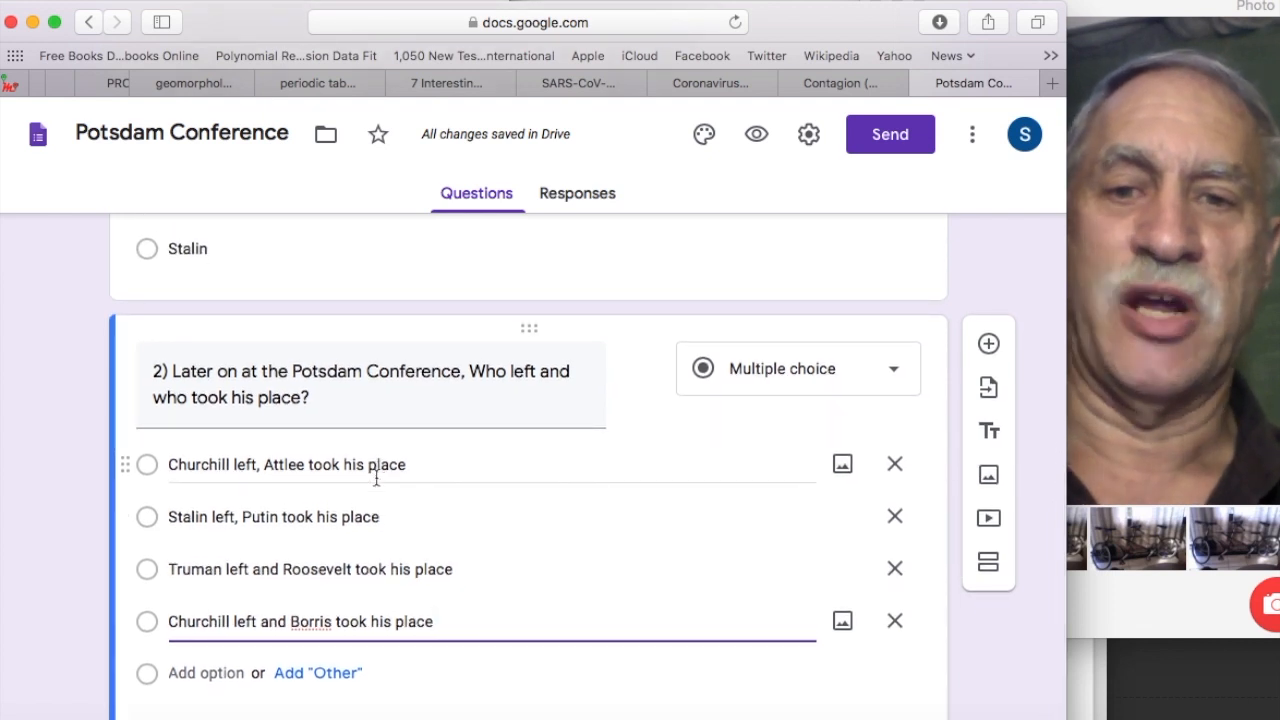
{"action": "scroll", "coordinate": [375, 478], "scroll_direction": "up", "scroll_amount": 8}
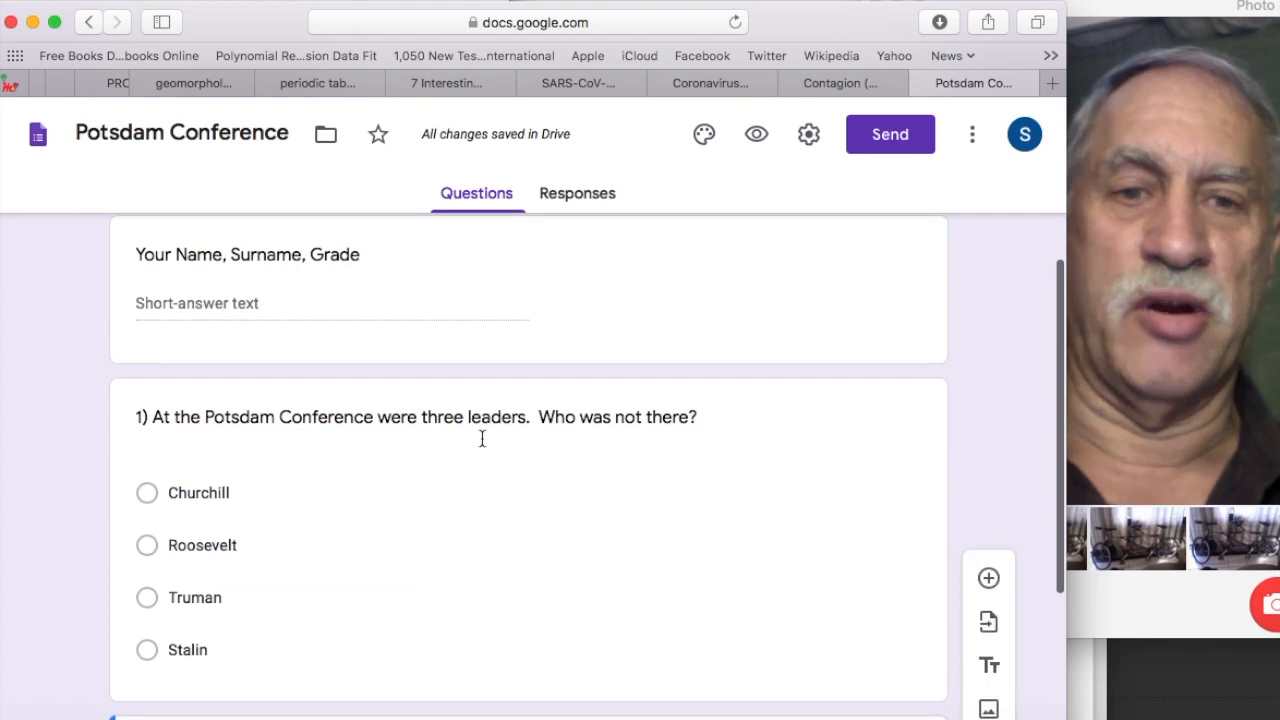
{"action": "left_click", "coordinate": [812, 142]}
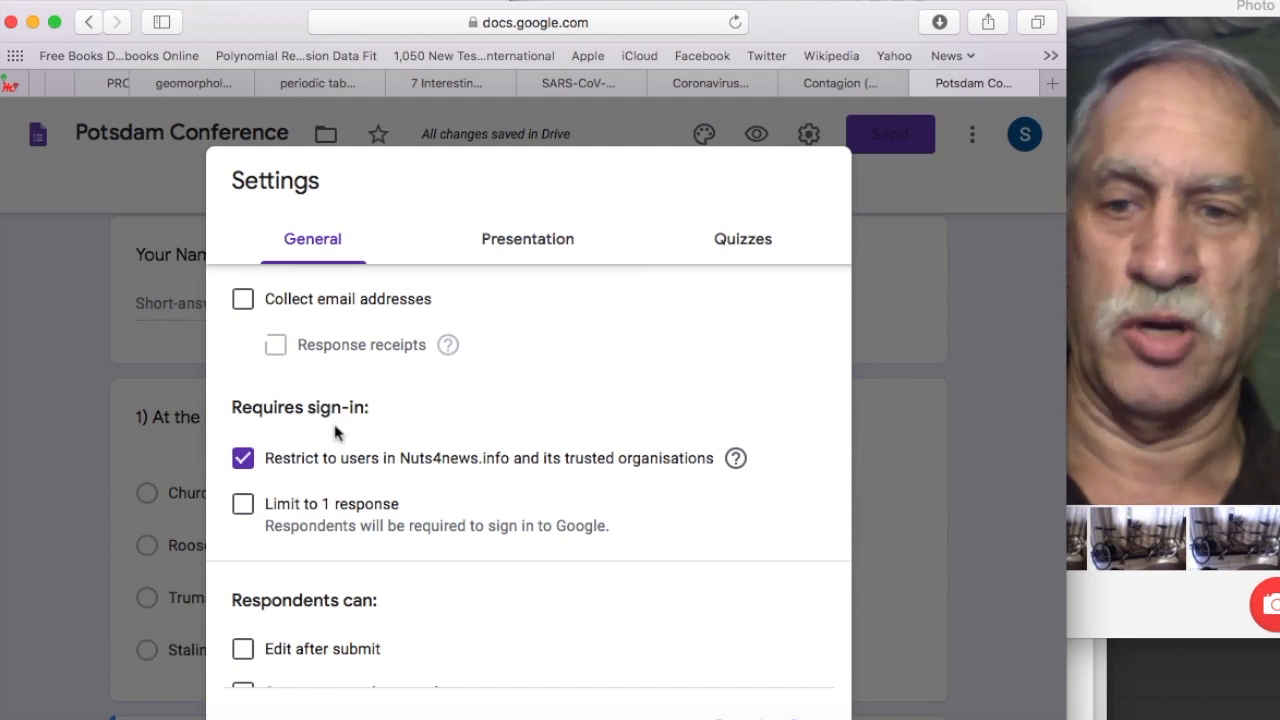
{"action": "left_click", "coordinate": [242, 460]}
{"action": "scroll", "coordinate": [232, 410], "scroll_direction": "down", "scroll_amount": 1}
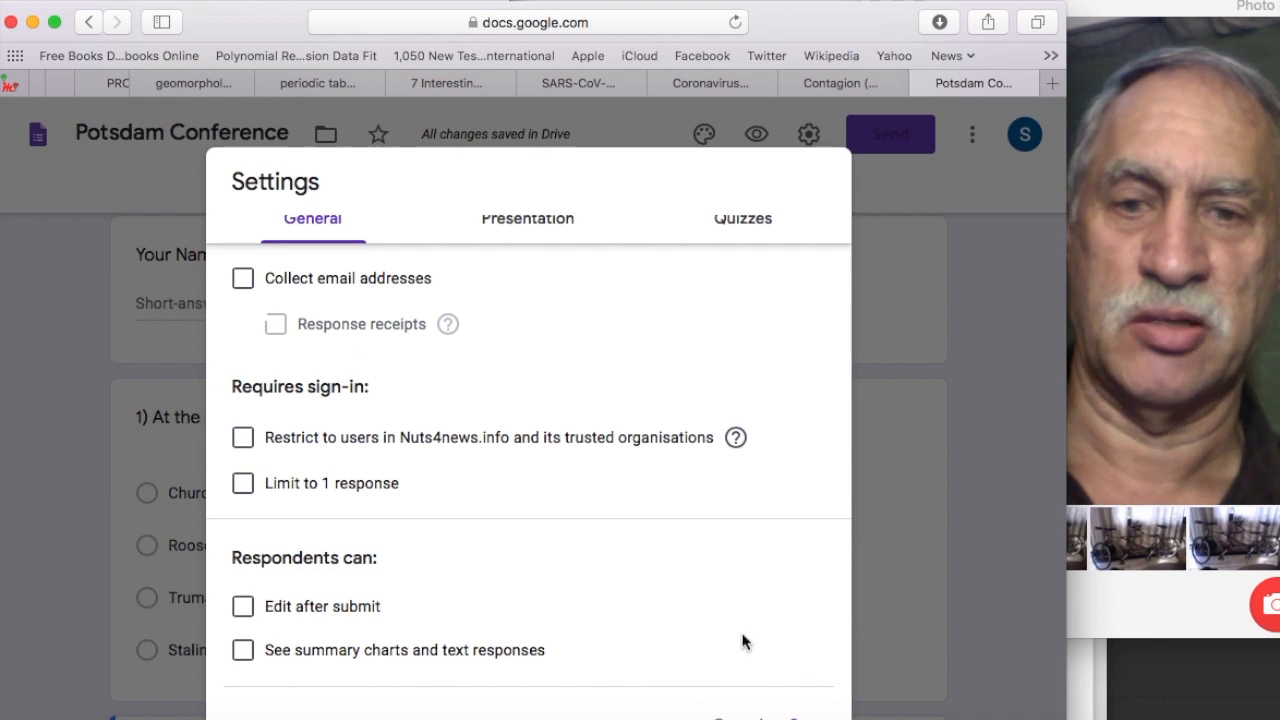
{"action": "left_click", "coordinate": [806, 714]}
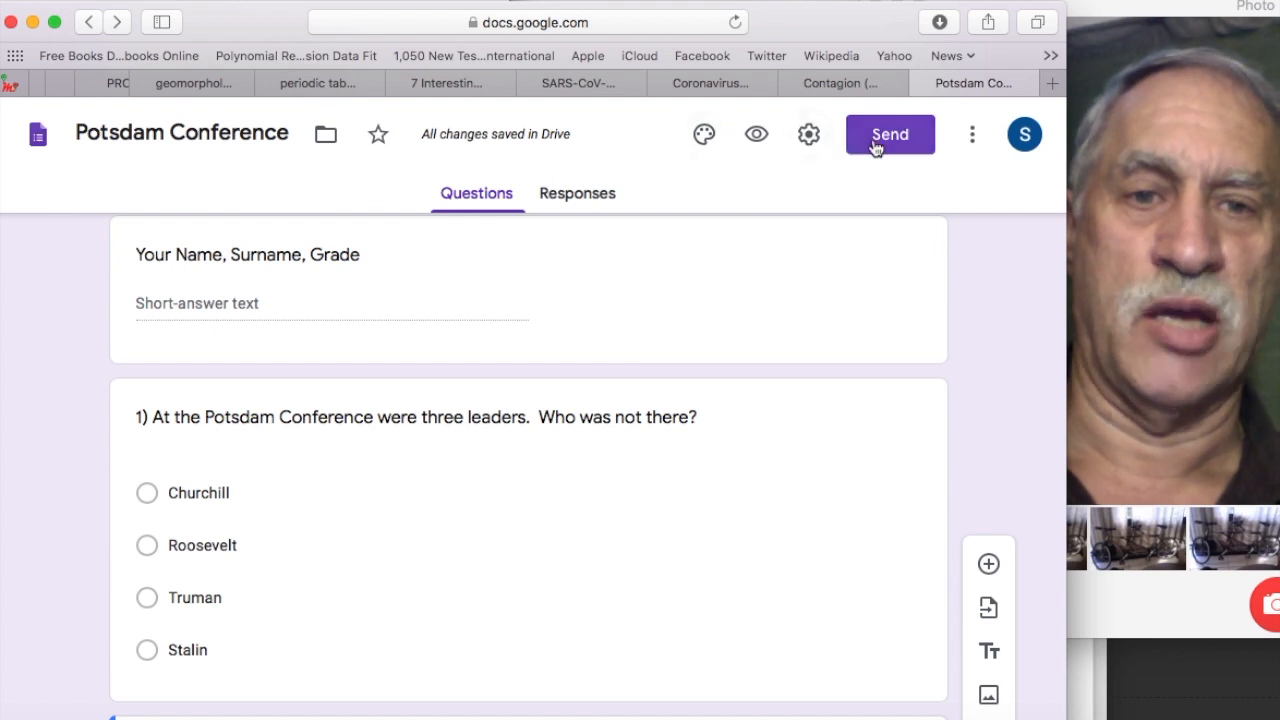
Turn the form into a quiz, stop respondents from seeing the correct answers, and save the settings.
{"action": "left_click", "coordinate": [809, 135]}
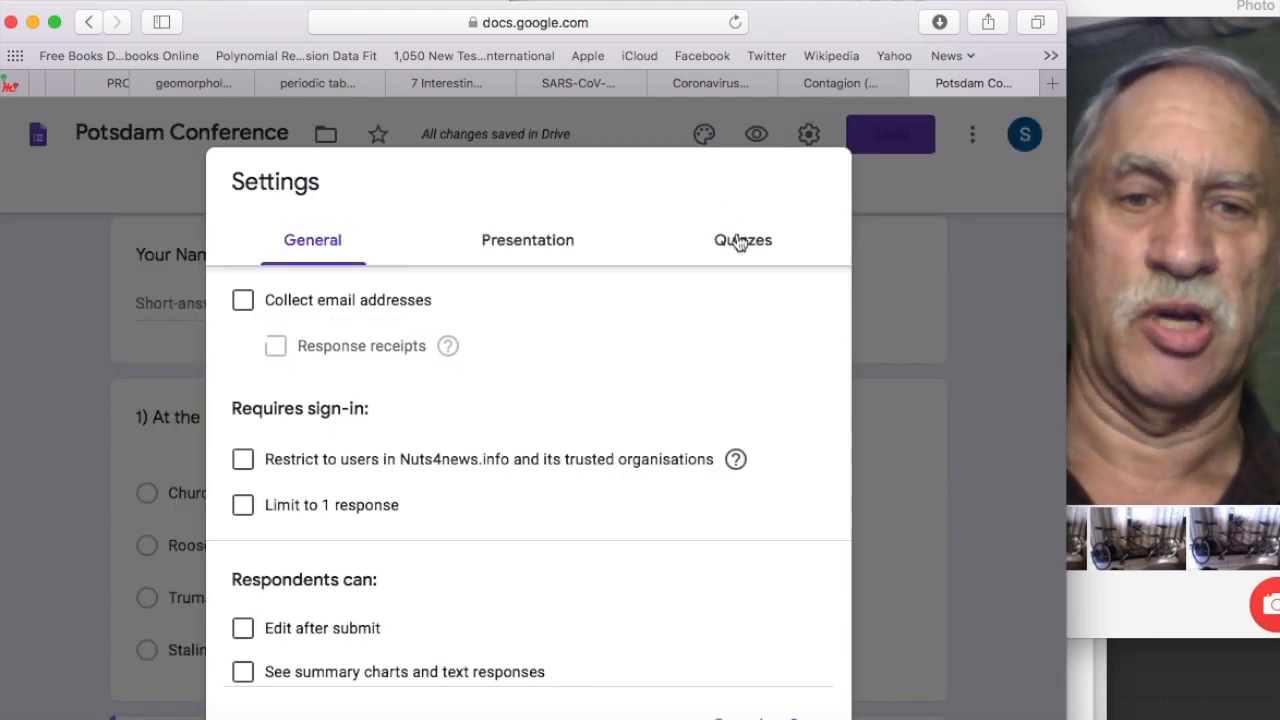
{"action": "left_click", "coordinate": [745, 245]}
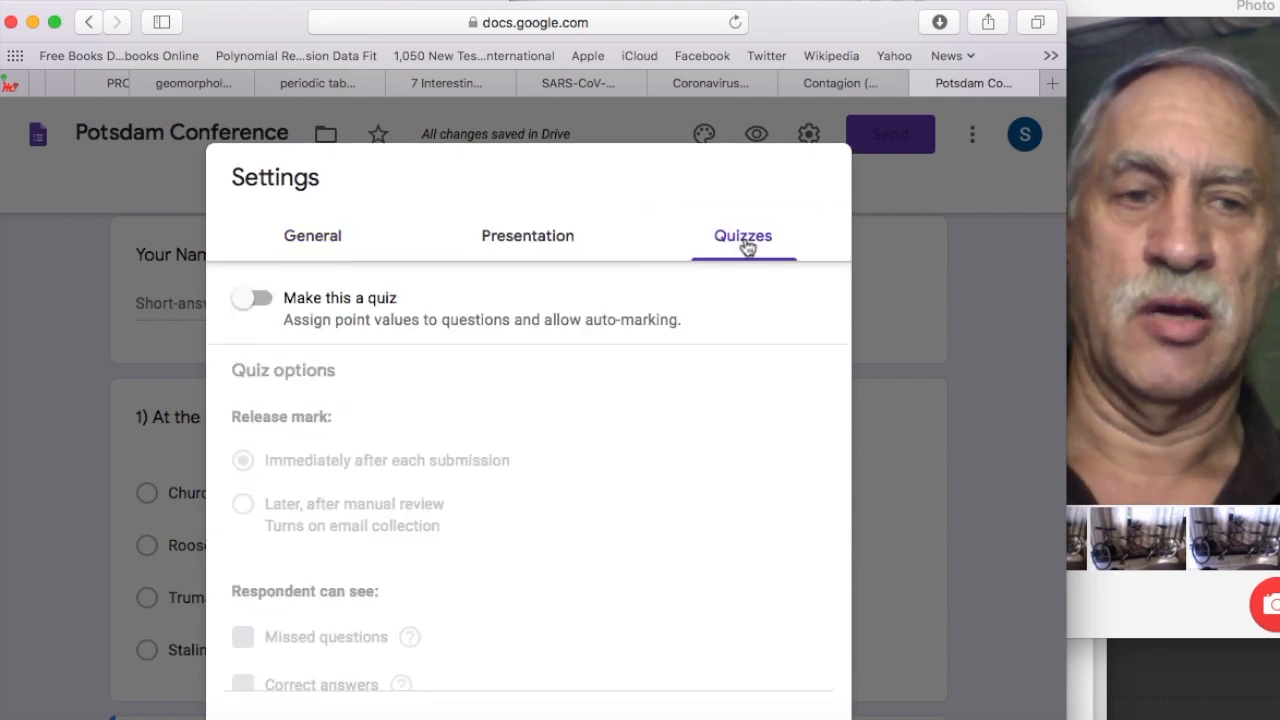
{"action": "left_click", "coordinate": [266, 300]}
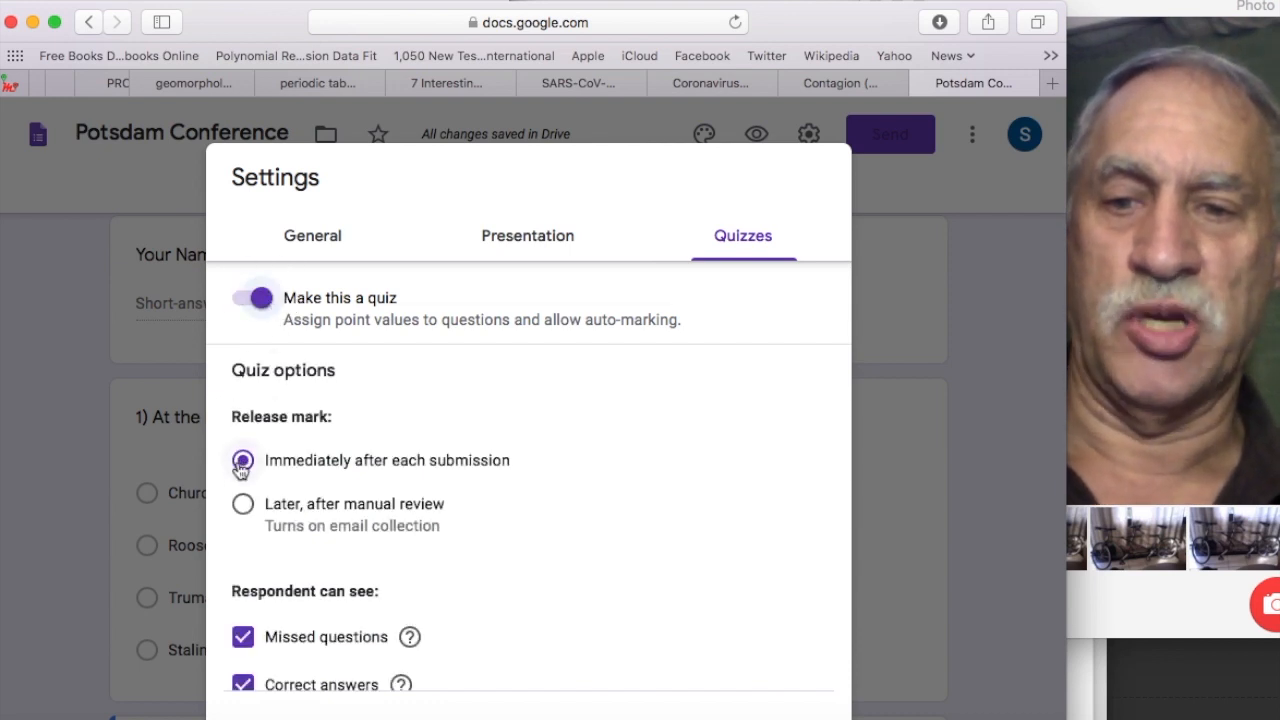
{"action": "scroll", "coordinate": [240, 470], "scroll_direction": "down", "scroll_amount": 2}
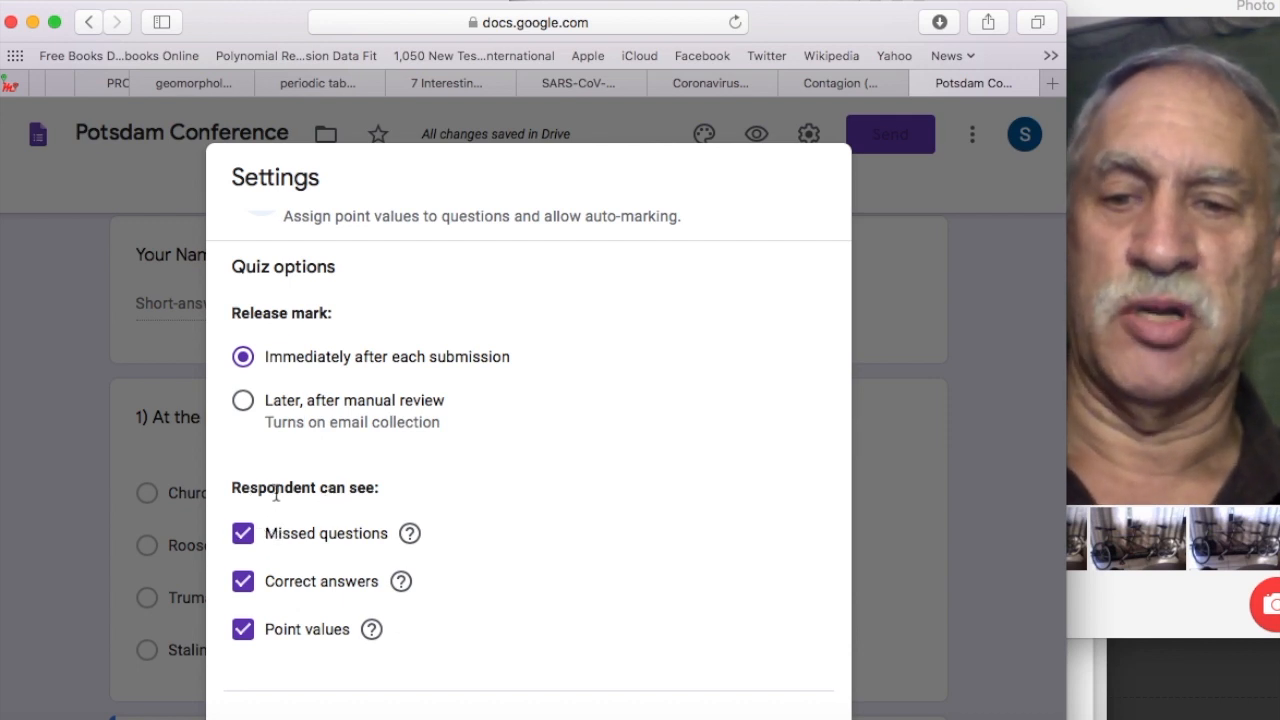
{"action": "left_click", "coordinate": [246, 588]}
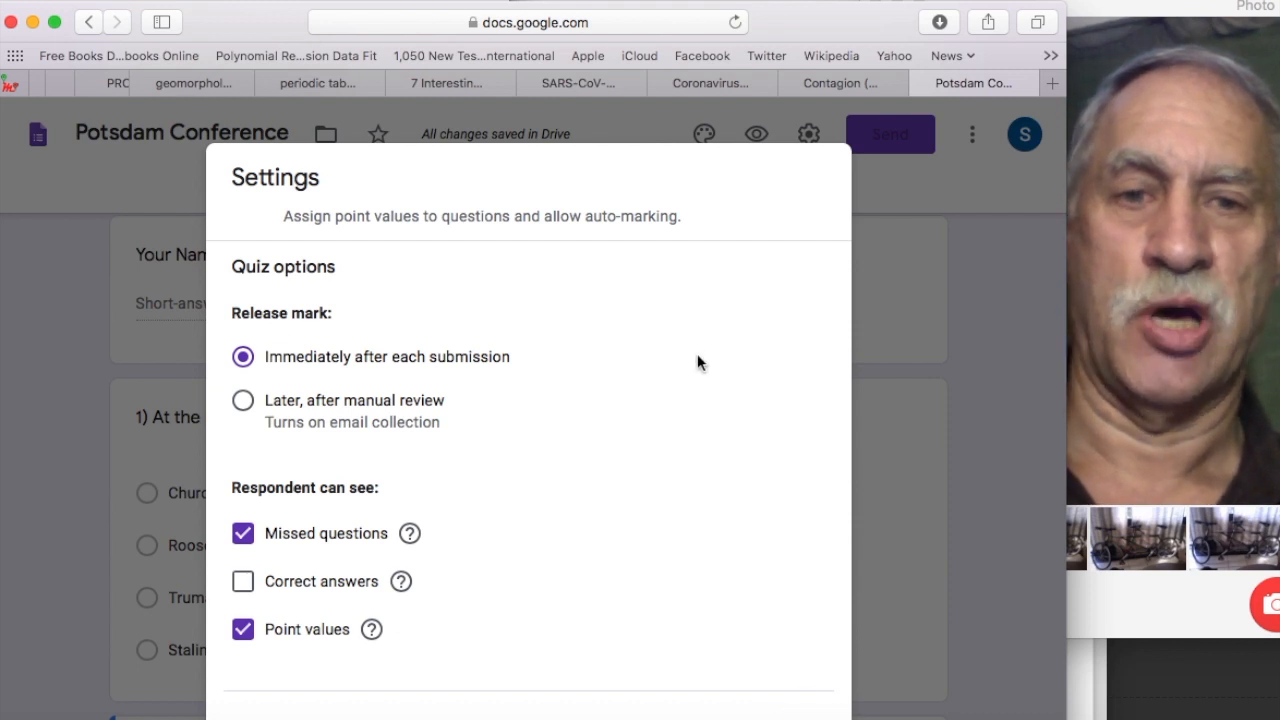
{"action": "left_click_drag", "start_coordinate": [835, 27], "coordinate": [821, 0]}
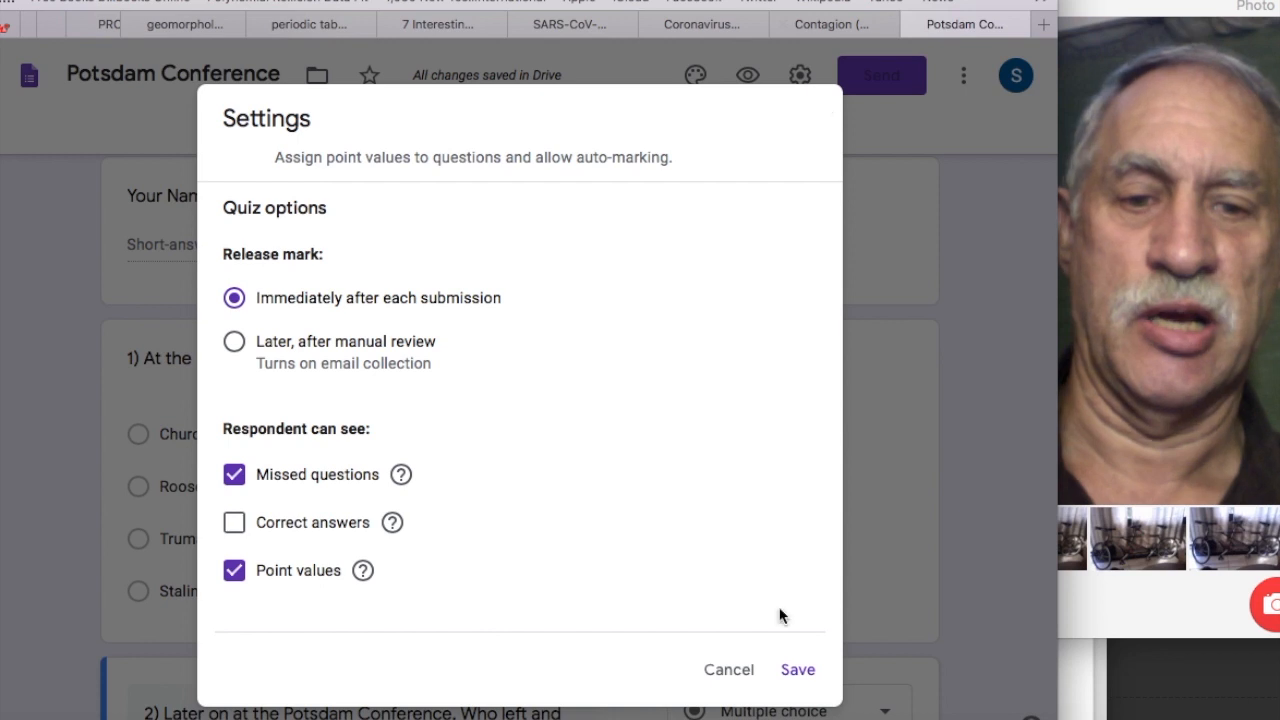
{"action": "left_click", "coordinate": [798, 670]}
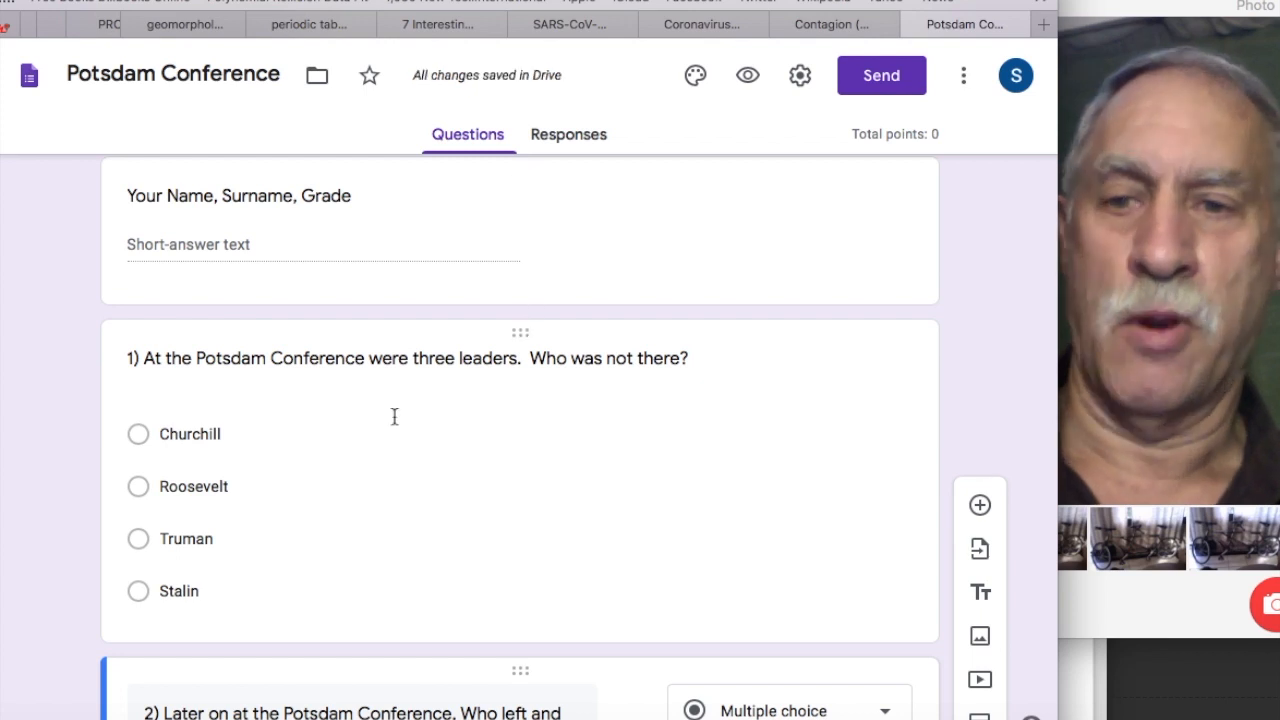
In question 1's answer key, assign 2 points and mark "Roosevelt" as the correct answer.
{"action": "scroll", "coordinate": [372, 510], "scroll_direction": "down", "scroll_amount": 3}
{"action": "scroll", "coordinate": [372, 508], "scroll_direction": "up", "scroll_amount": 2}
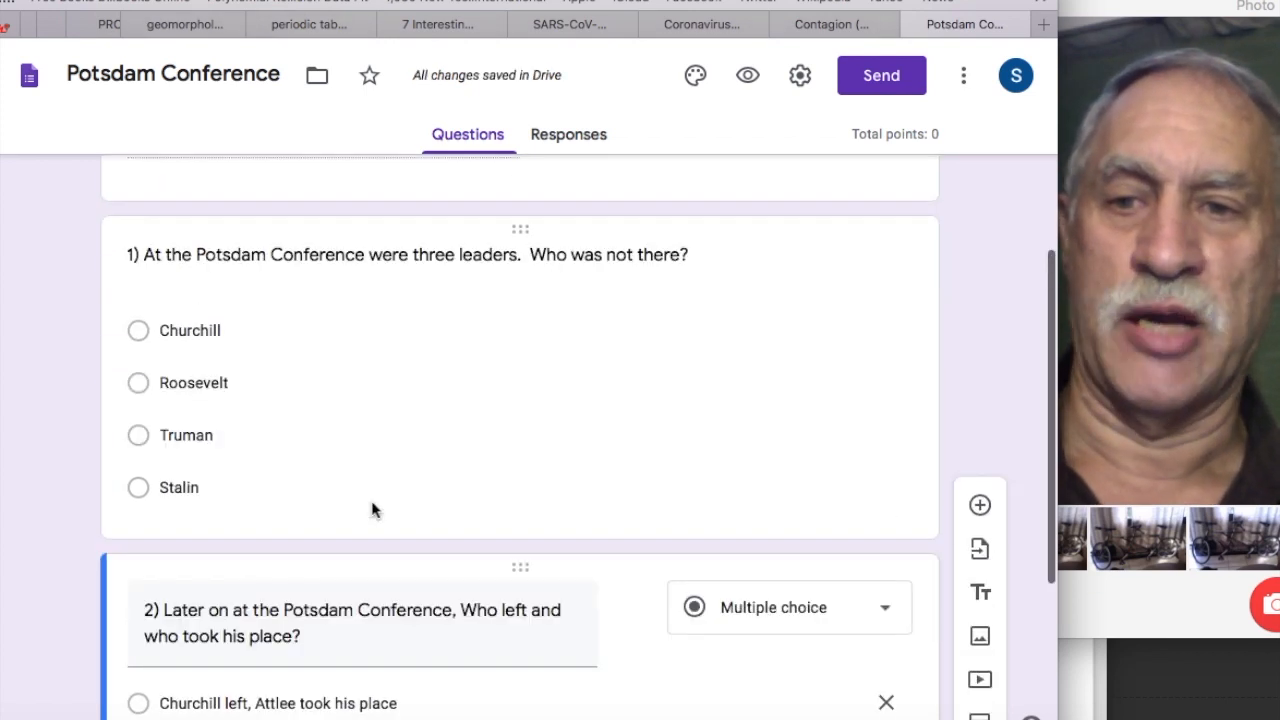
{"action": "left_click", "coordinate": [337, 416]}
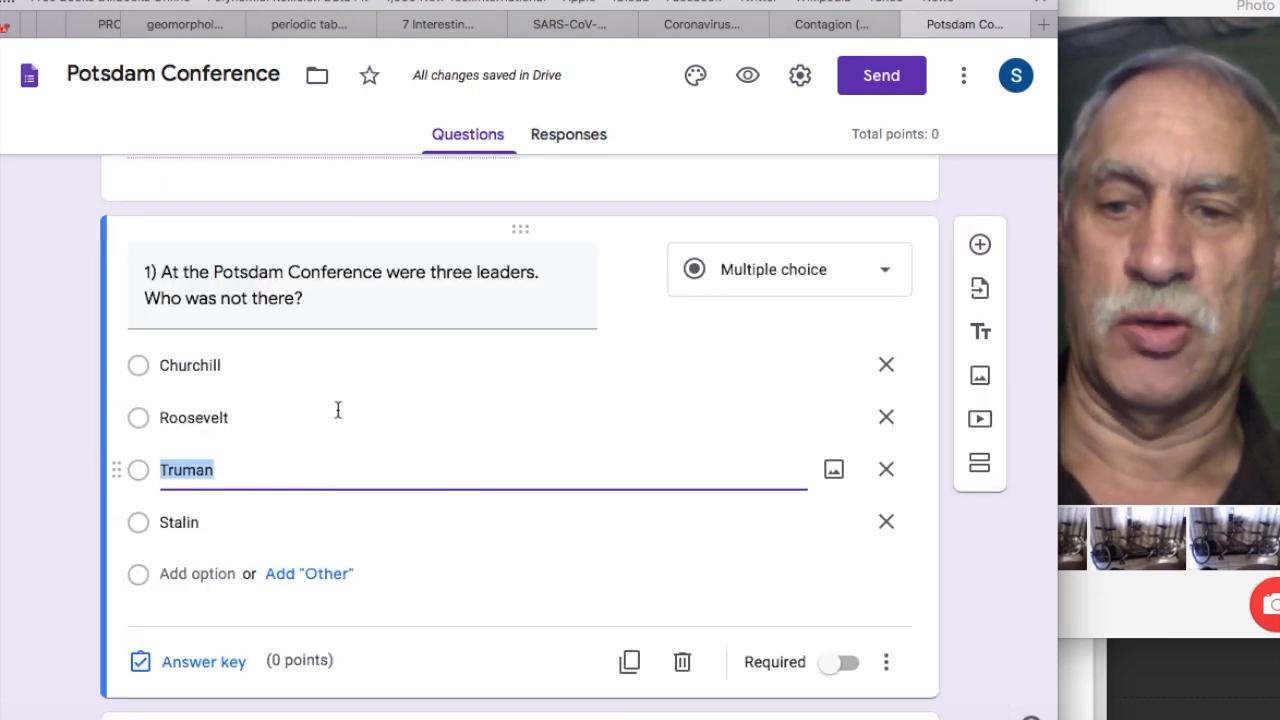
{"action": "scroll", "coordinate": [337, 410], "scroll_direction": "down", "scroll_amount": 2}
{"action": "scroll", "coordinate": [335, 415], "scroll_direction": "up", "scroll_amount": 2}
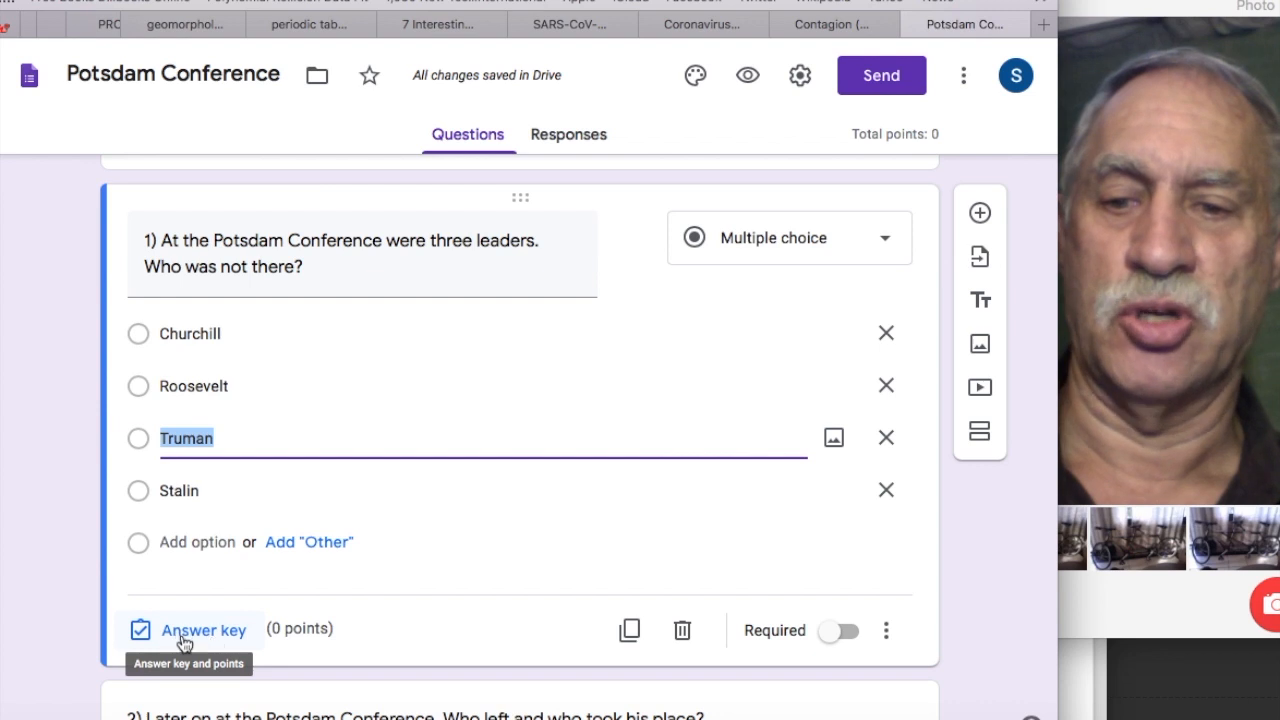
{"action": "left_click", "coordinate": [196, 636]}
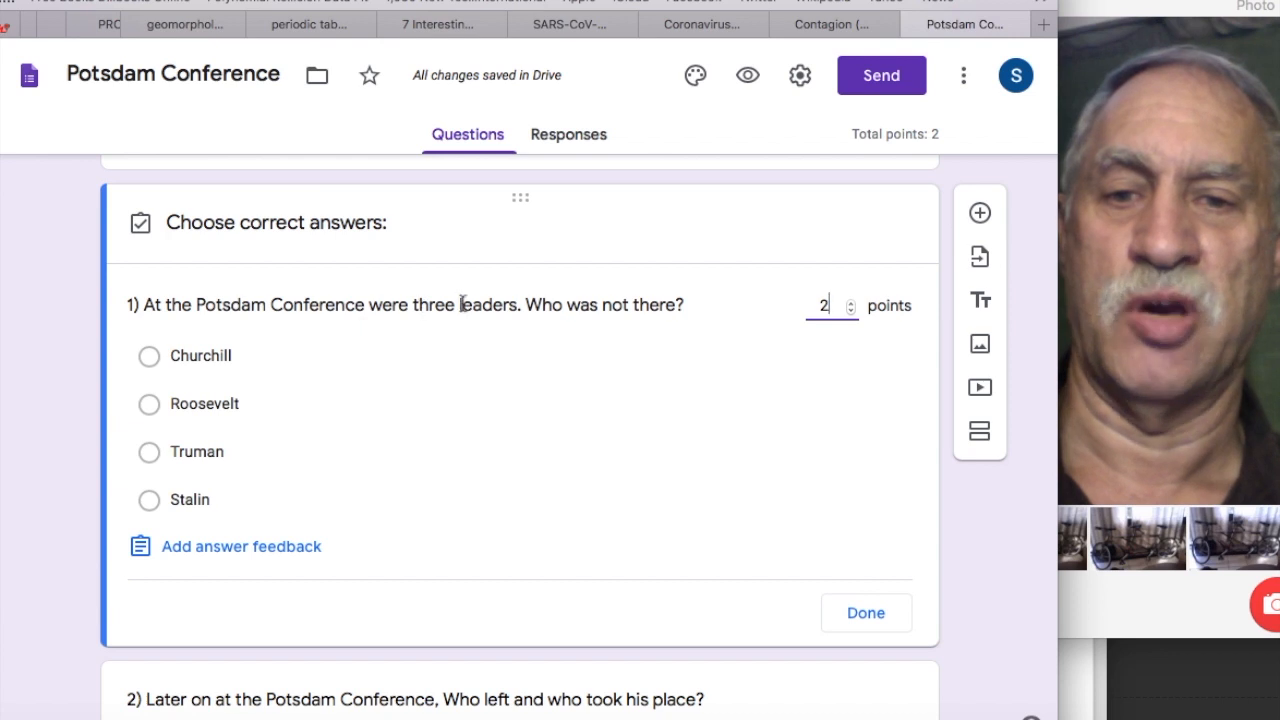
{"action": "left_click", "coordinate": [149, 405]}
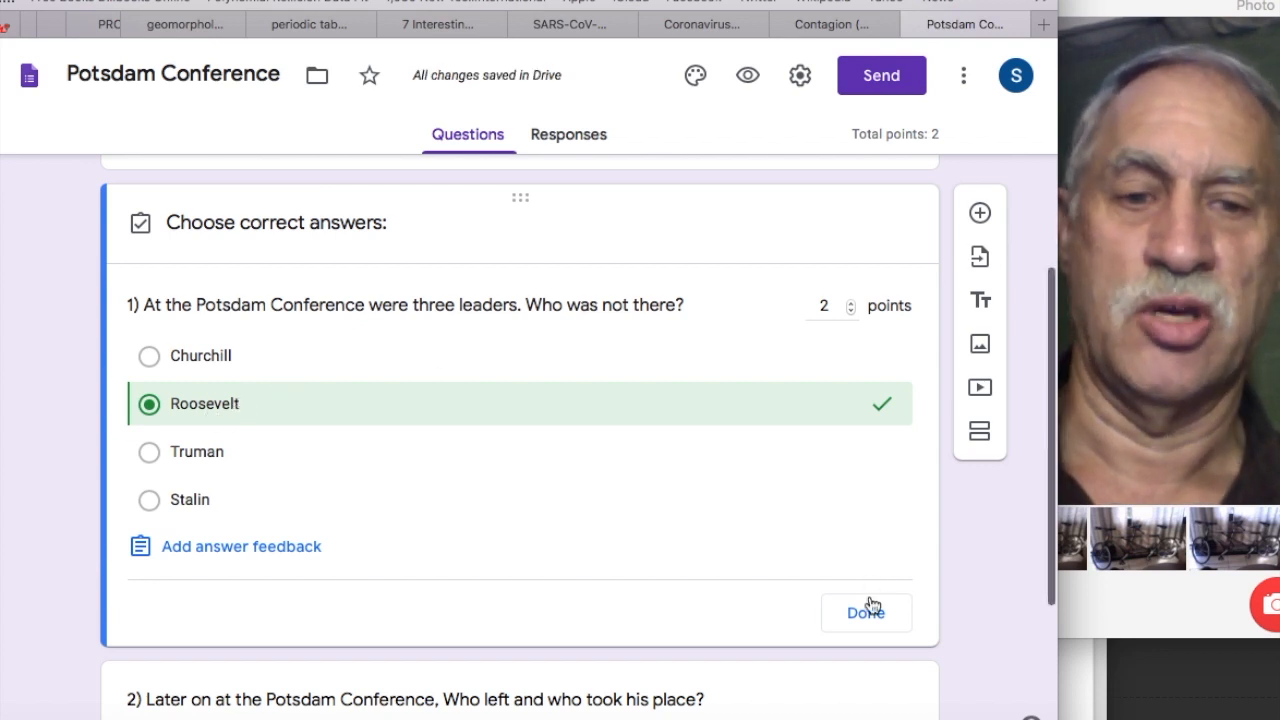
In question 2's answer key, assign 2 points and mark "Churchill left, Attlee took his place" as the correct answer.
{"action": "scroll", "coordinate": [868, 614], "scroll_direction": "down", "scroll_amount": 3}
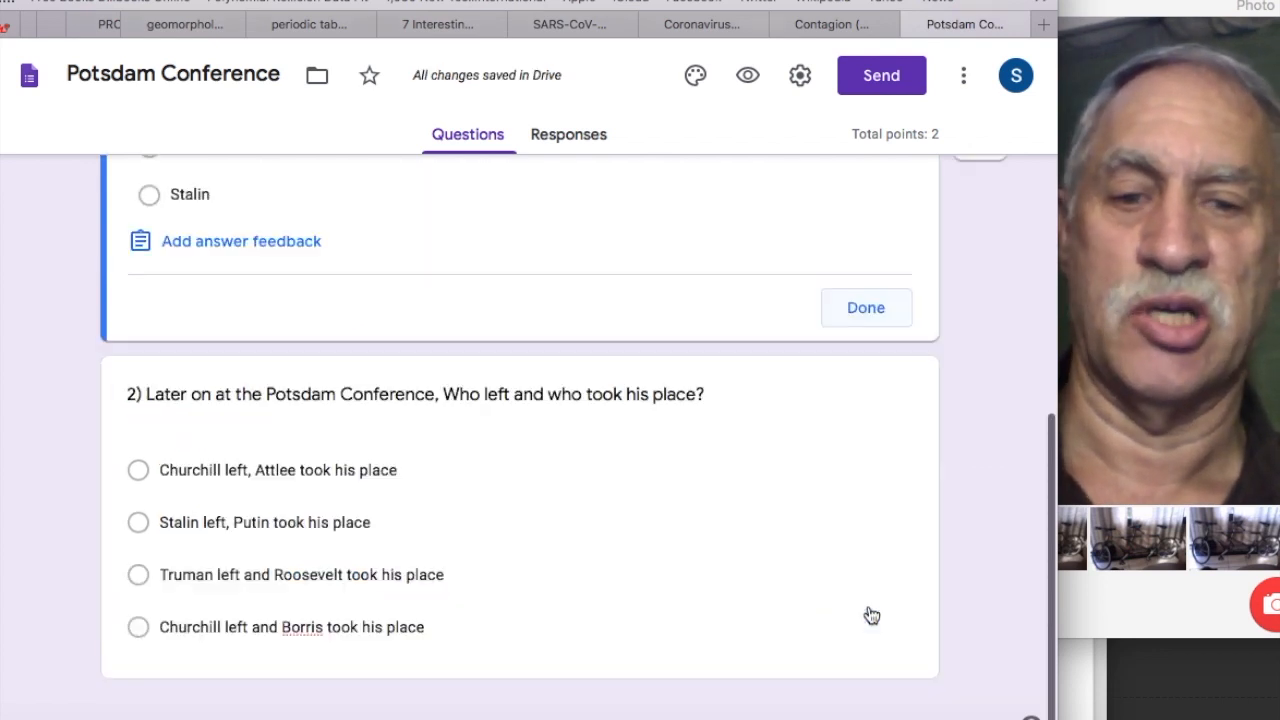
{"action": "left_click", "coordinate": [599, 496]}
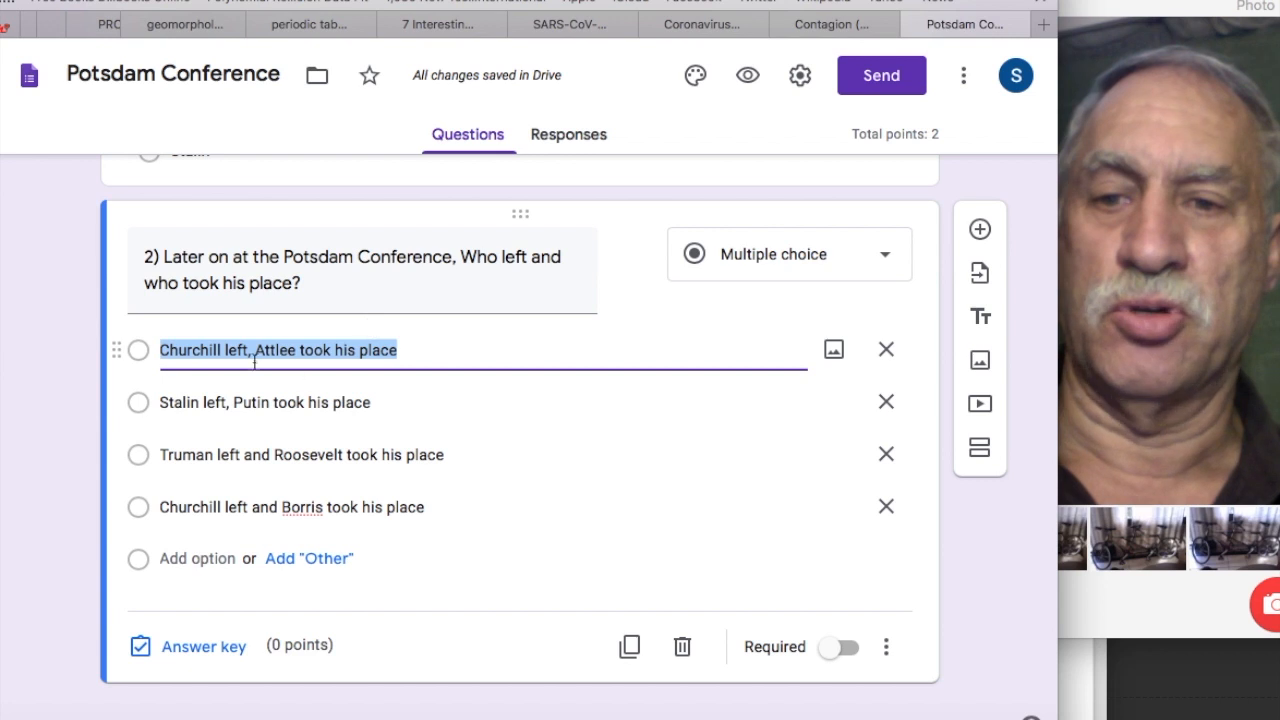
{"action": "left_click", "coordinate": [138, 352]}
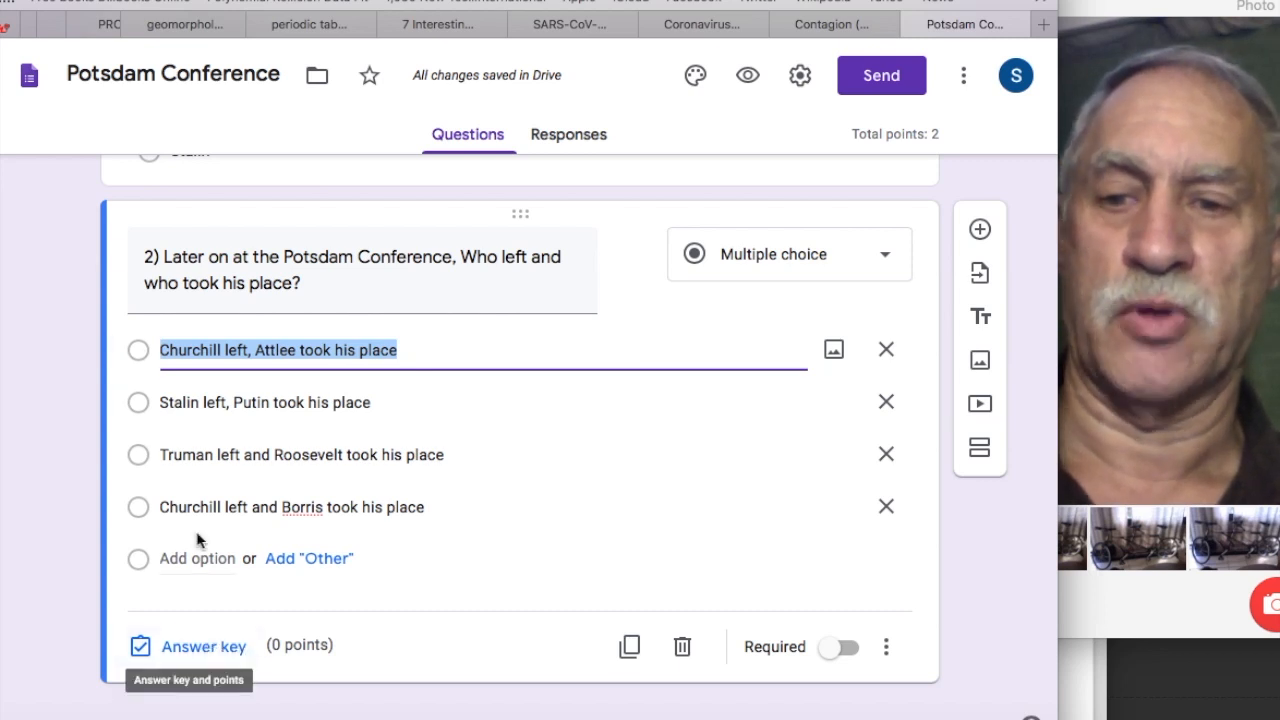
{"action": "left_click", "coordinate": [197, 648]}
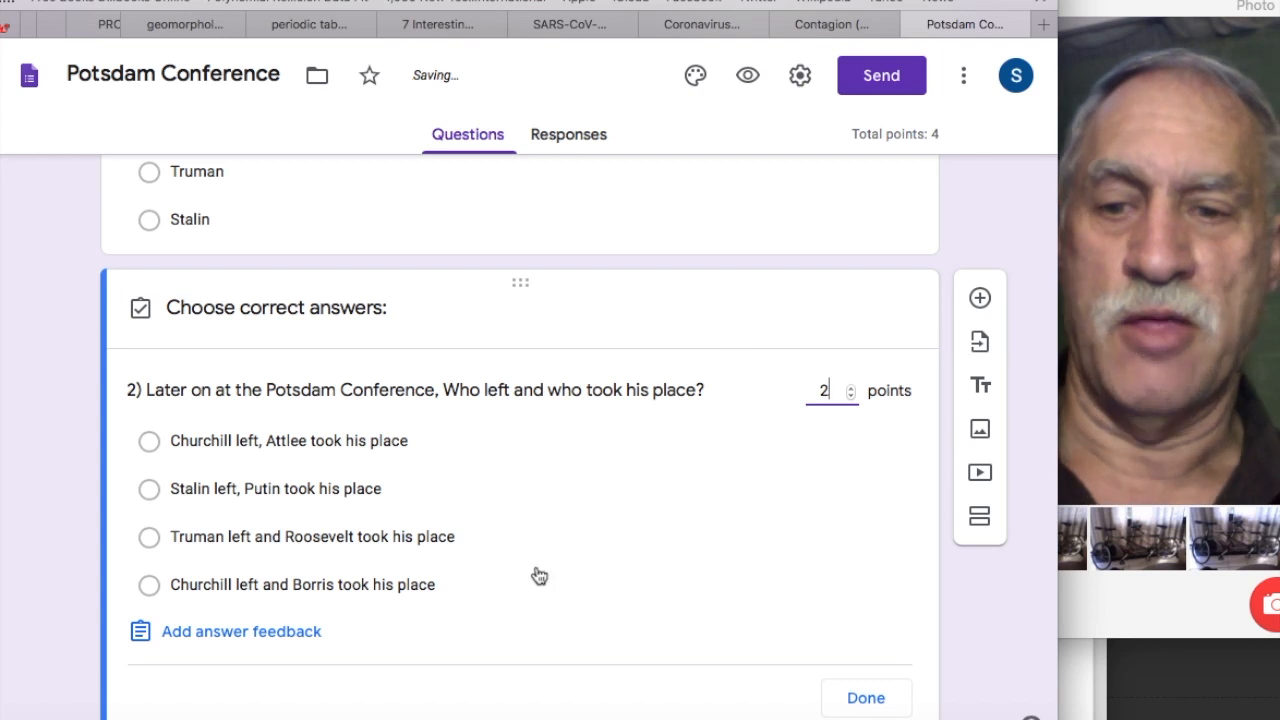
{"action": "left_click", "coordinate": [149, 443]}
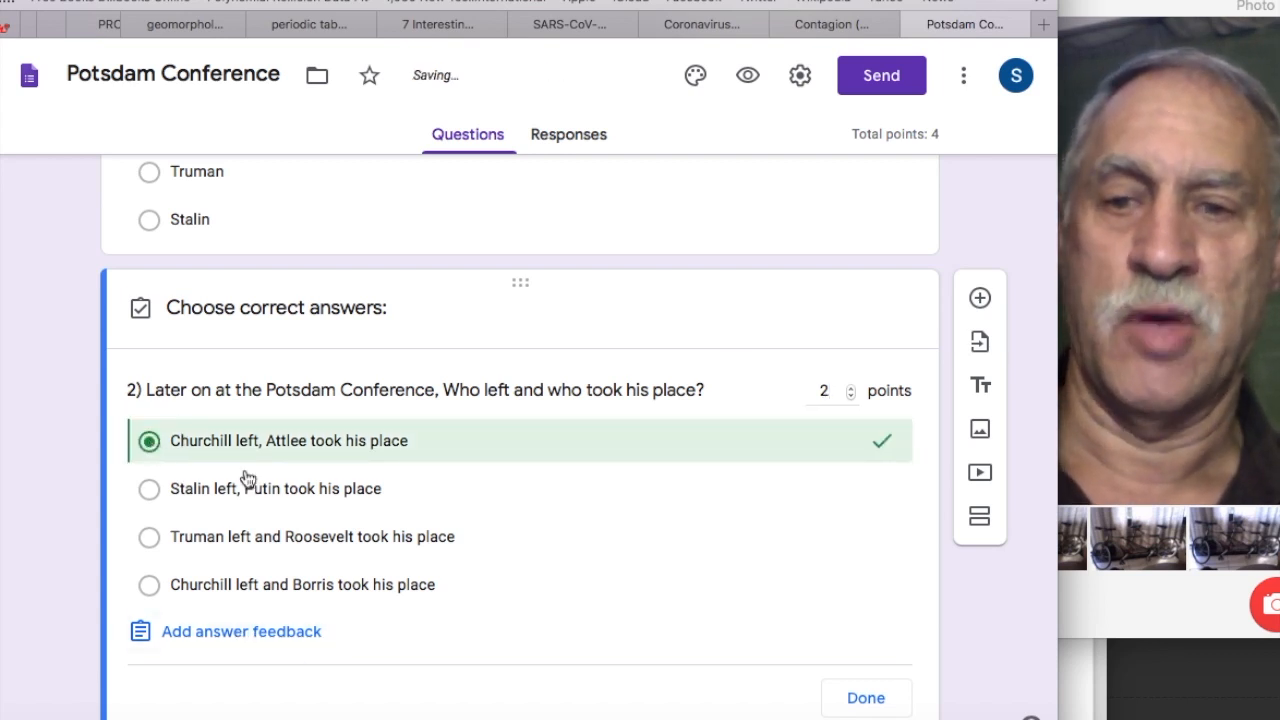
{"action": "left_click", "coordinate": [866, 699]}
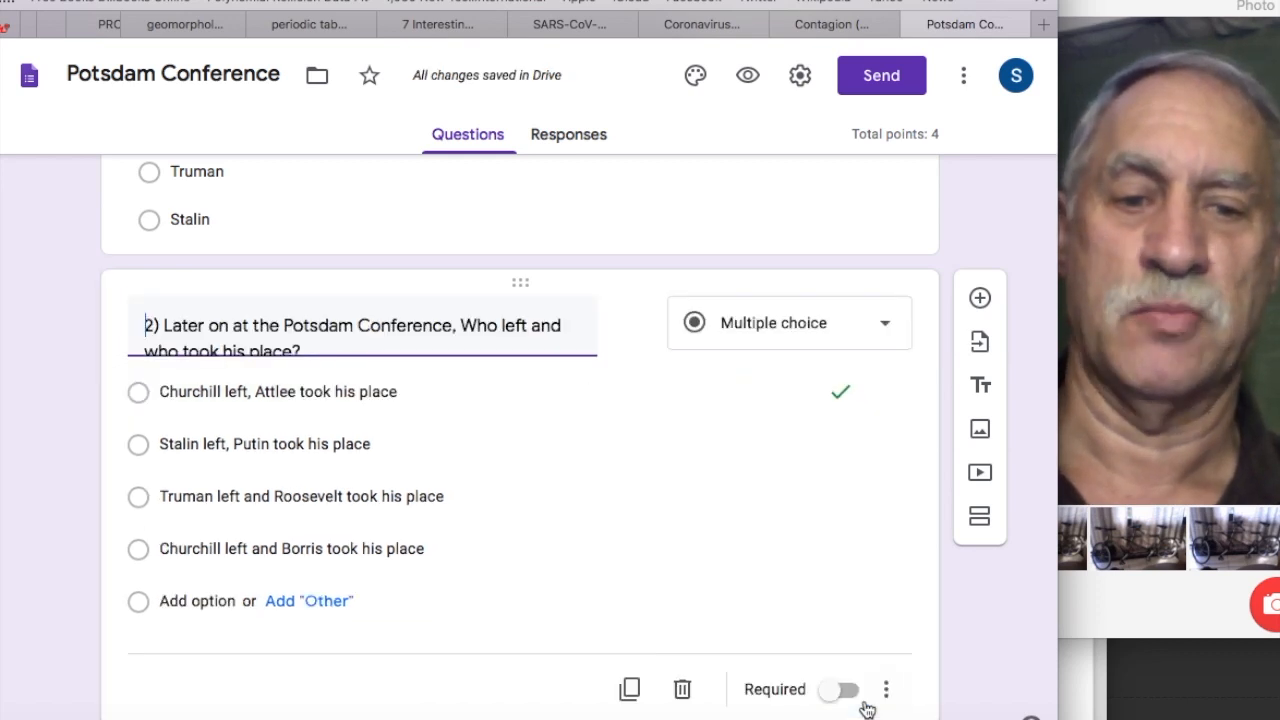
Generate a shortened URL for sending the form and copy the link.
{"action": "scroll", "coordinate": [866, 706], "scroll_direction": "up", "scroll_amount": 10}
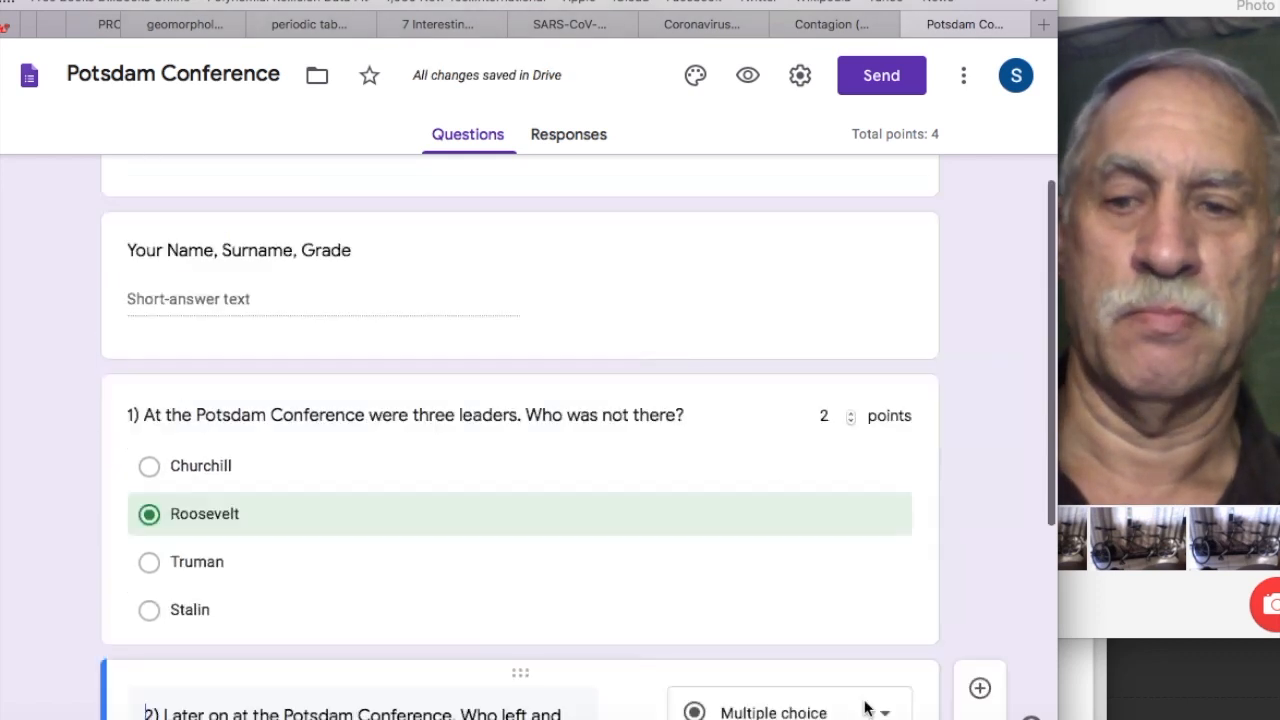
{"action": "left_click", "coordinate": [862, 80]}
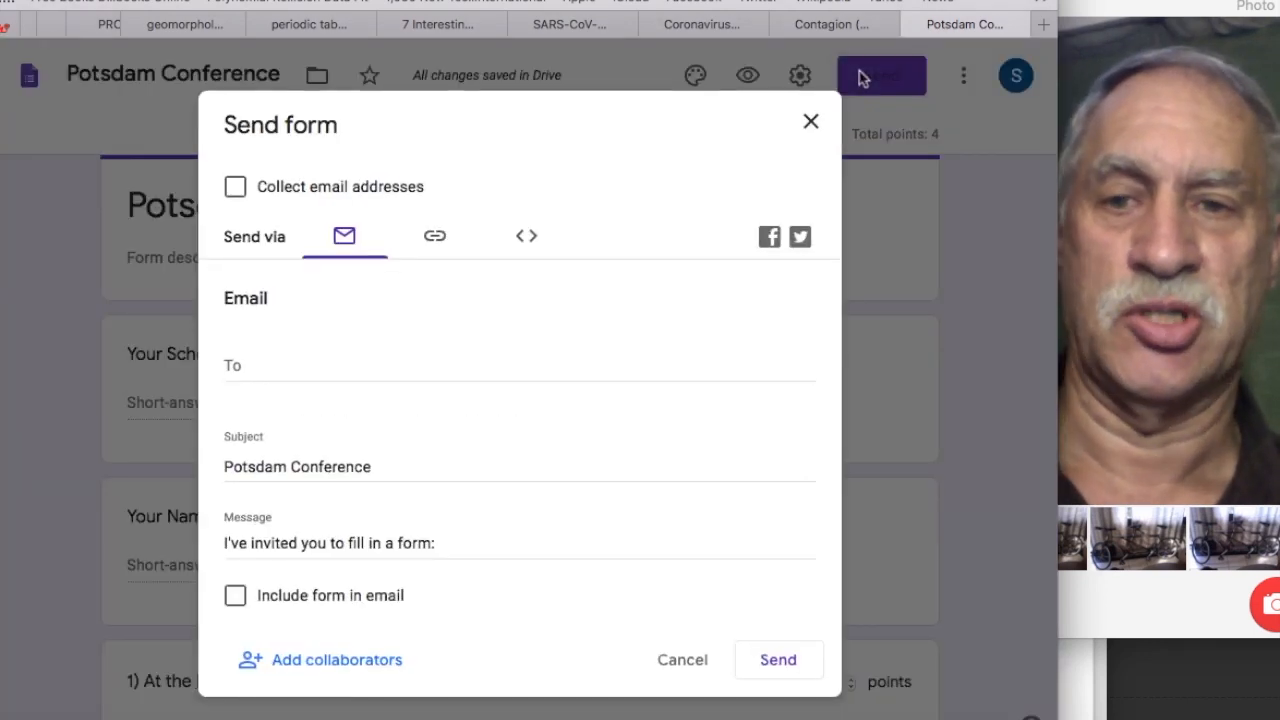
{"action": "left_click", "coordinate": [435, 240]}
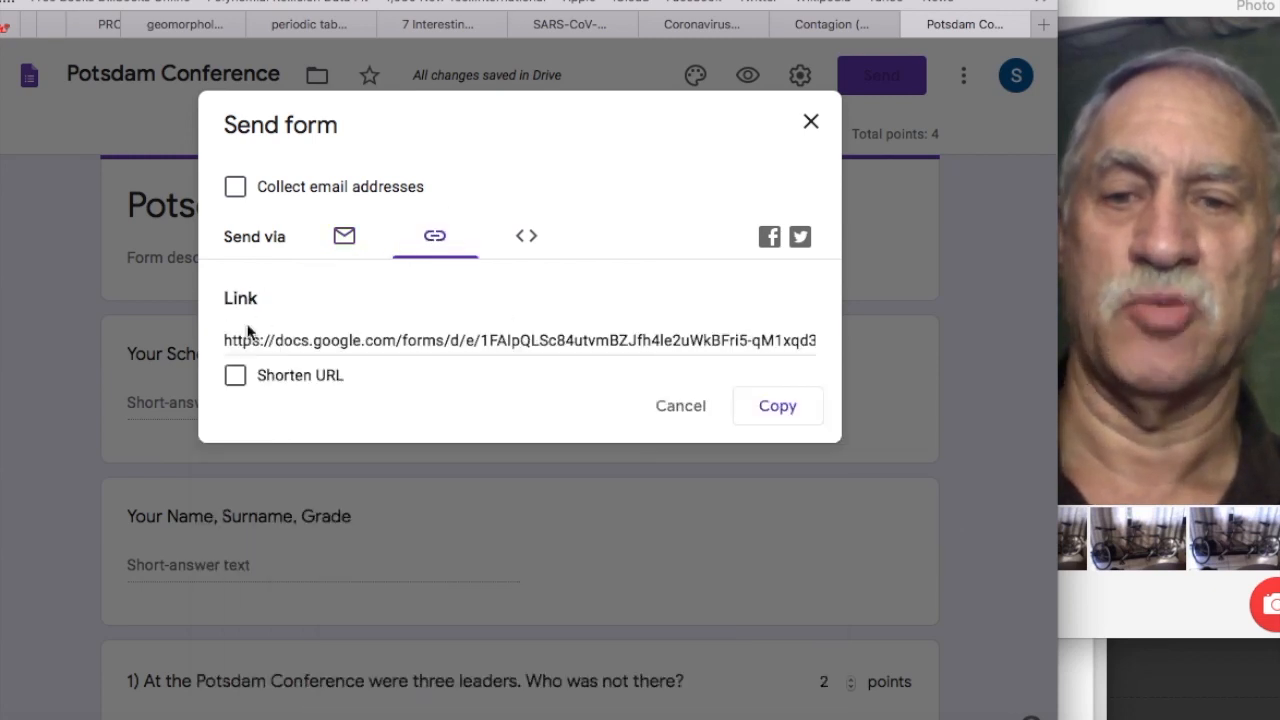
{"action": "left_click", "coordinate": [236, 378]}
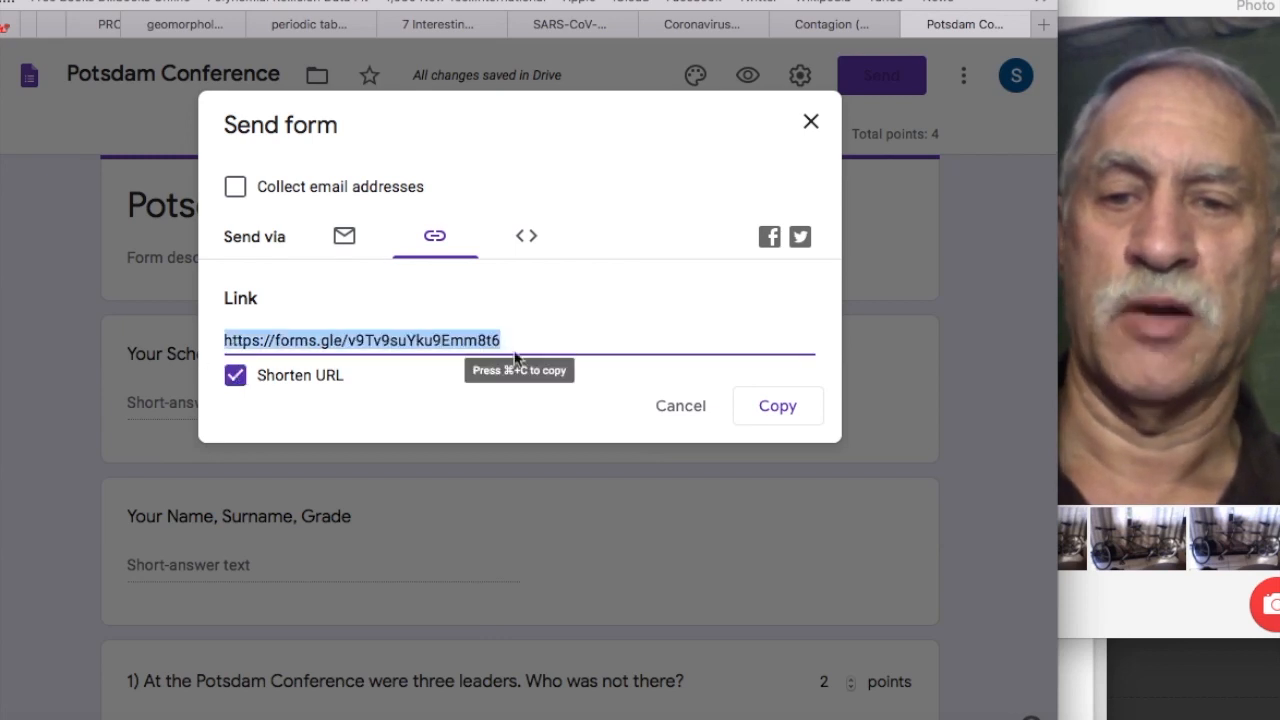
{"action": "left_click", "coordinate": [778, 406]}
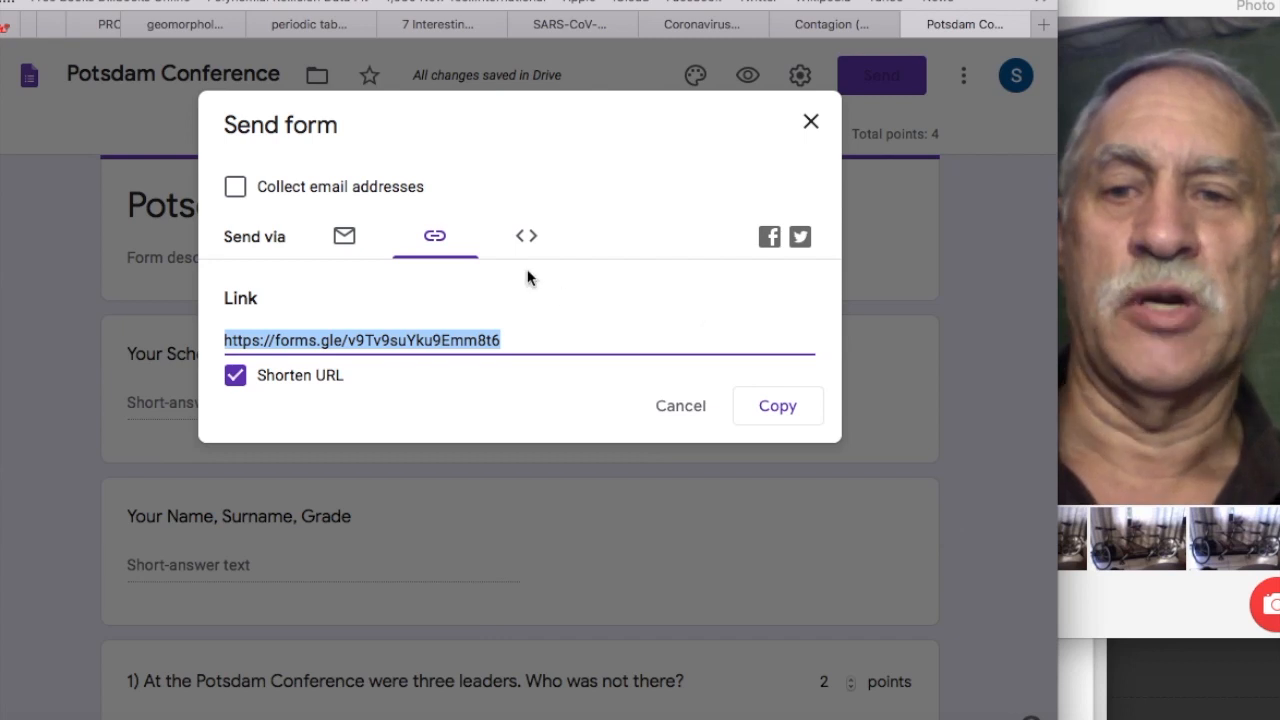
View the email option for sending the form, including its recipient field, and close the send dialog.
{"action": "left_click", "coordinate": [344, 238]}
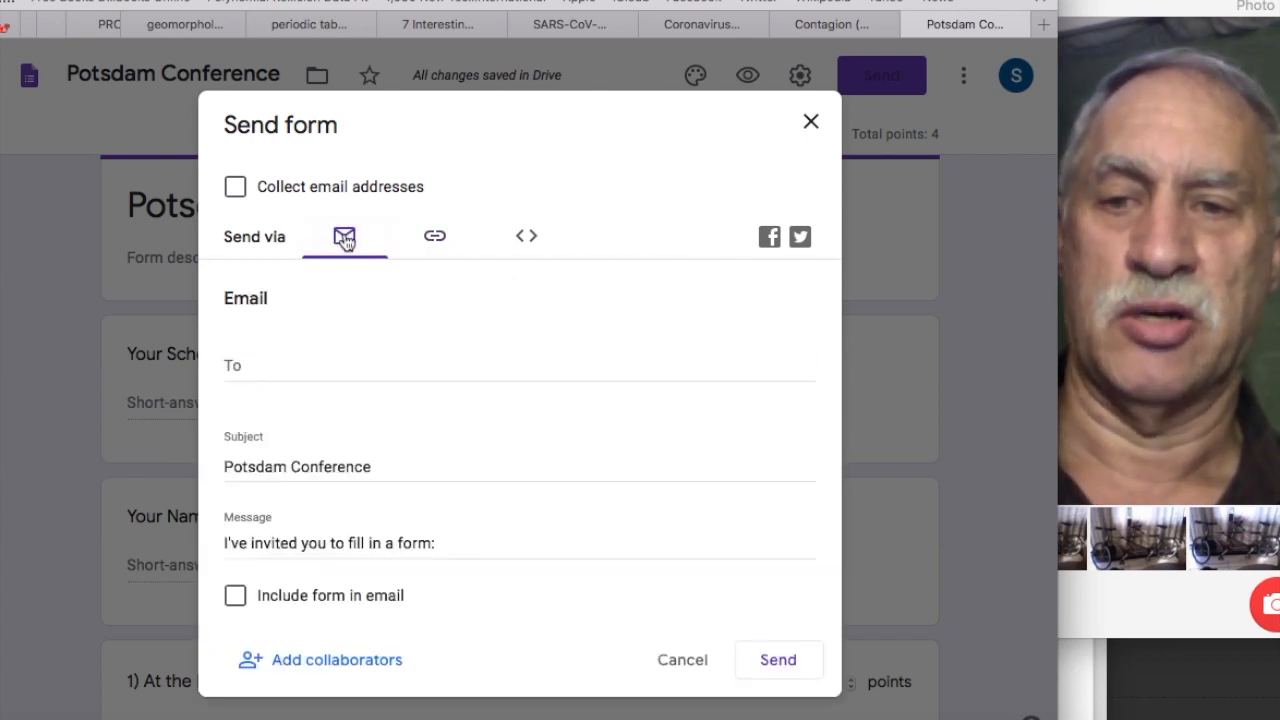
{"action": "left_click", "coordinate": [297, 361]}
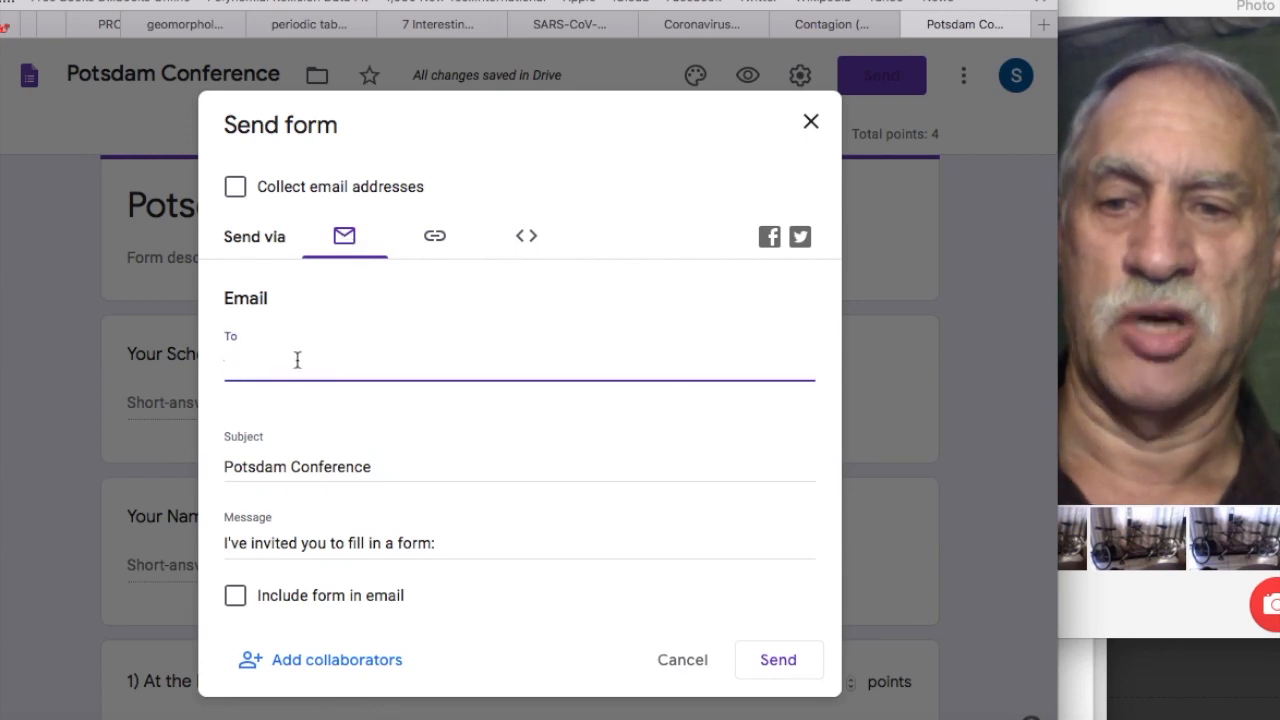
{"action": "left_click", "coordinate": [779, 660]}
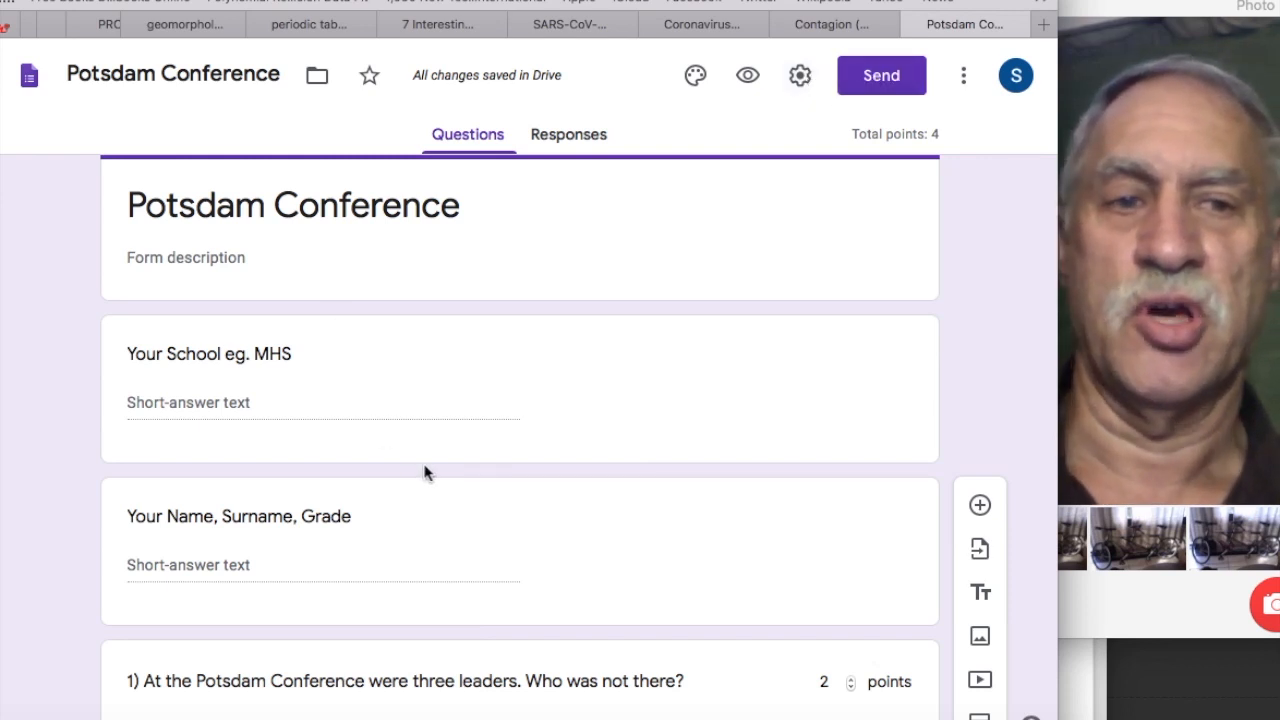
Review the whole quiz, from the title and respondent fields to both questions with their marked answers and points.
{"action": "scroll", "coordinate": [390, 290], "scroll_direction": "down", "scroll_amount": 8}
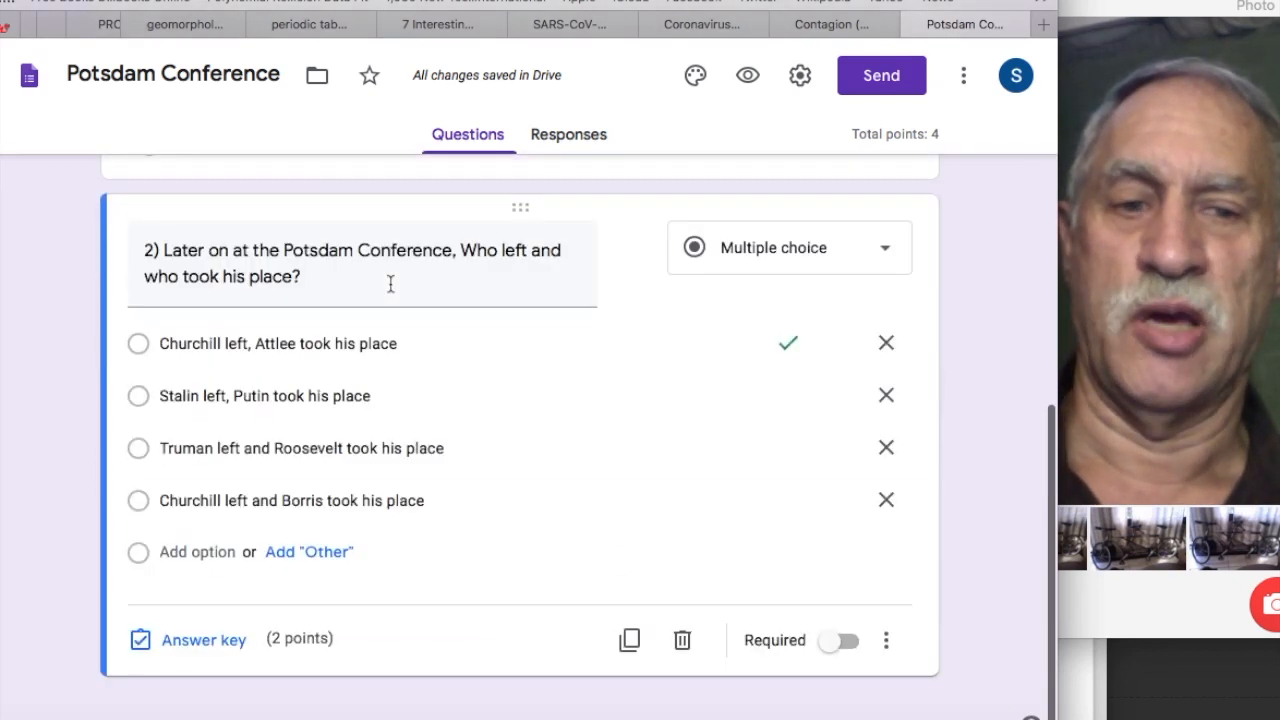
{"action": "scroll", "coordinate": [390, 284], "scroll_direction": "up", "scroll_amount": 3}
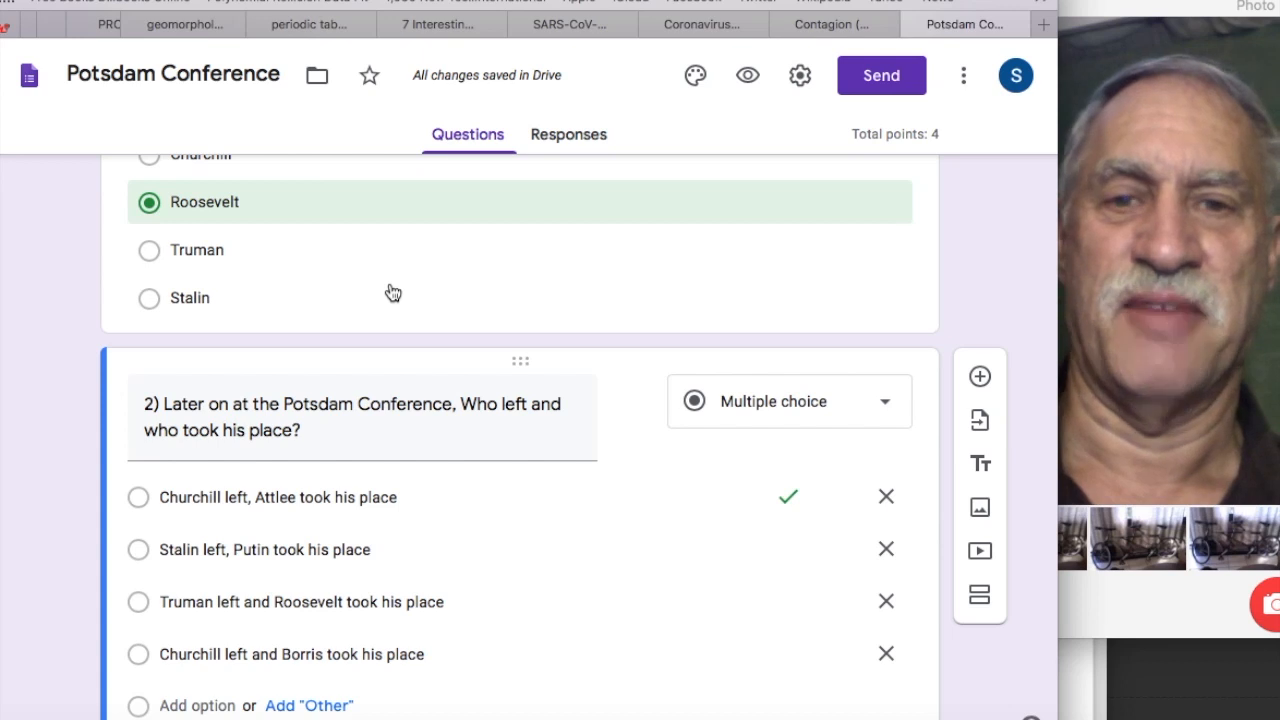
{"action": "scroll", "coordinate": [393, 292], "scroll_direction": "down", "scroll_amount": 1}
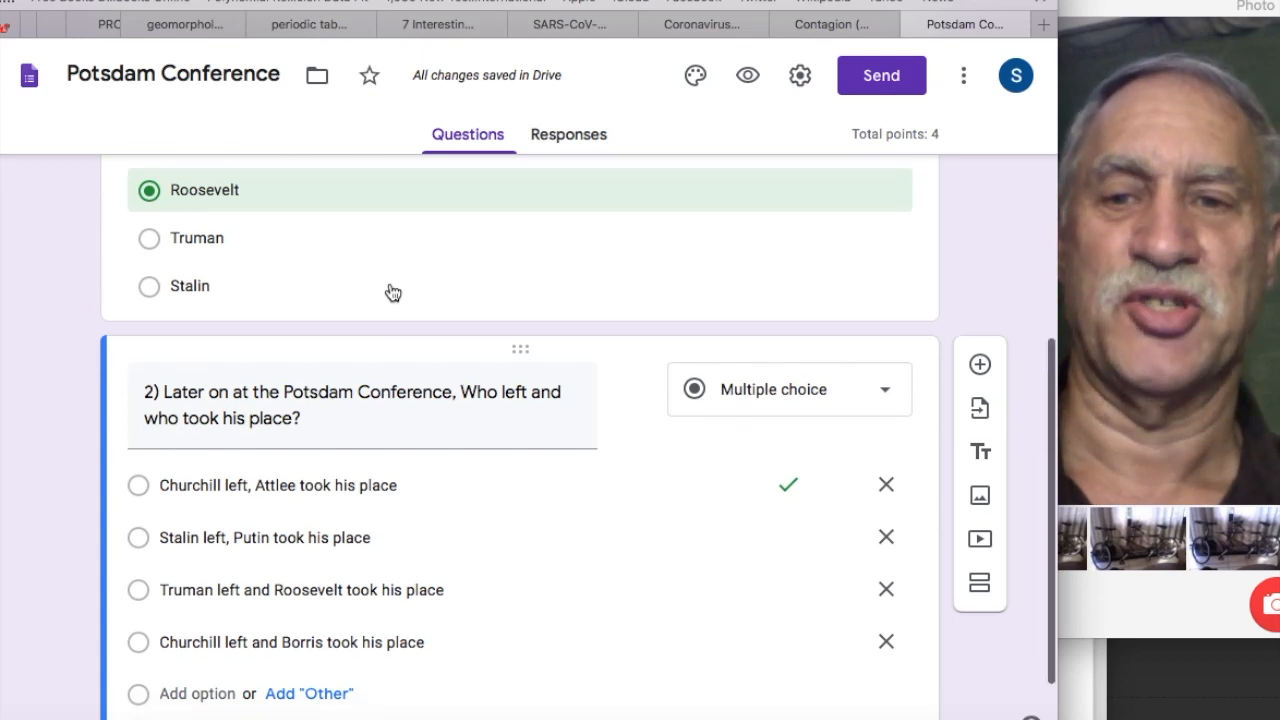
{"action": "scroll", "coordinate": [393, 292], "scroll_direction": "down", "scroll_amount": 3}
{"action": "scroll", "coordinate": [390, 285], "scroll_direction": "up", "scroll_amount": 10}
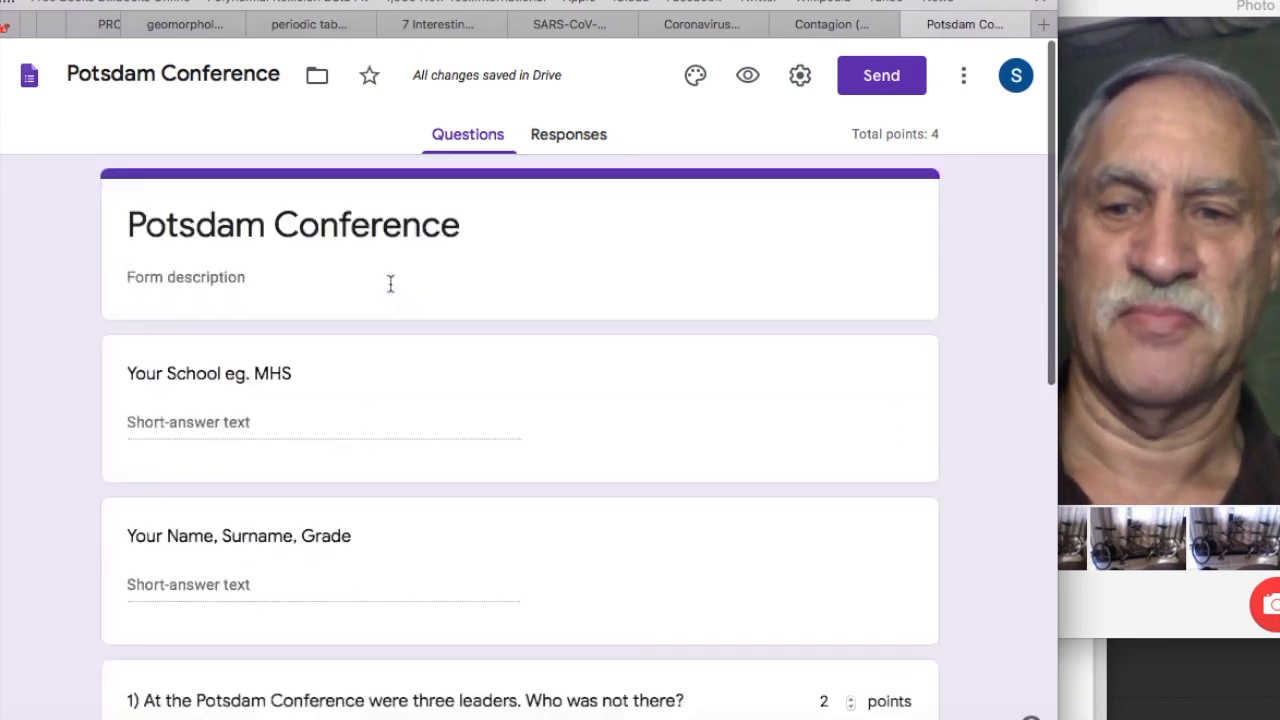
{"action": "scroll", "coordinate": [390, 285], "scroll_direction": "down", "scroll_amount": 4}
{"action": "scroll", "coordinate": [390, 285], "scroll_direction": "down", "scroll_amount": 5}
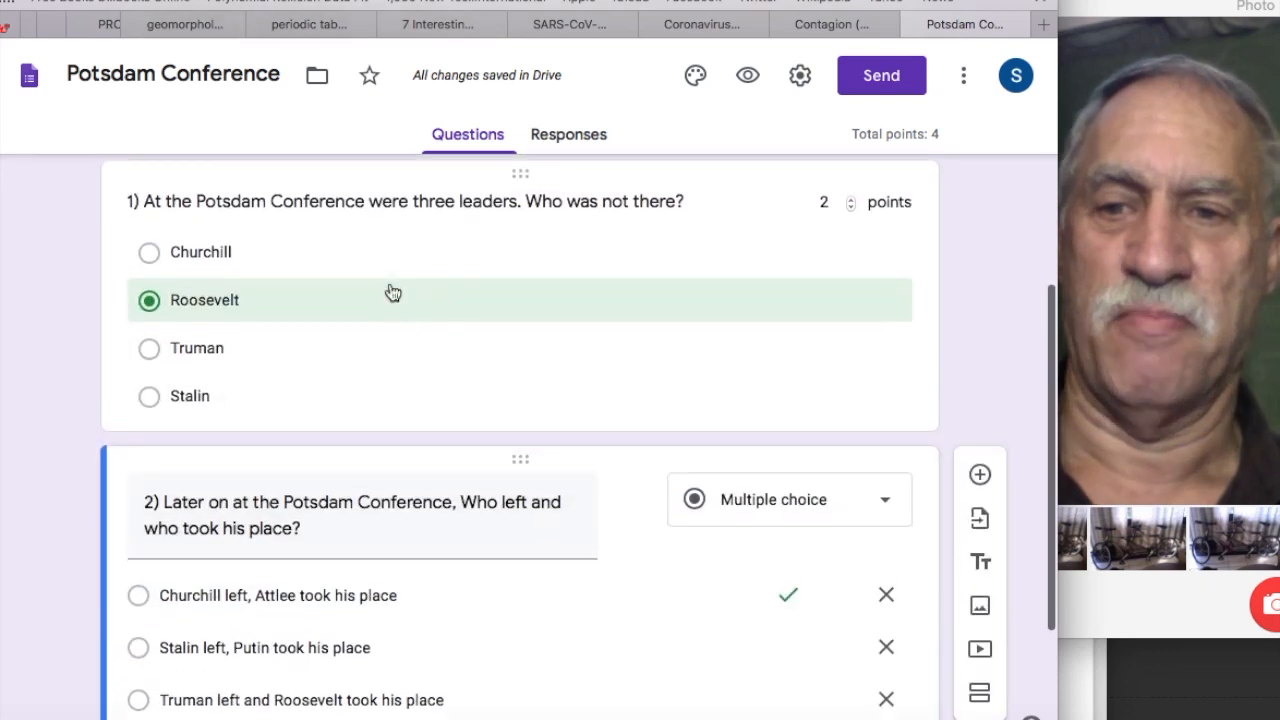